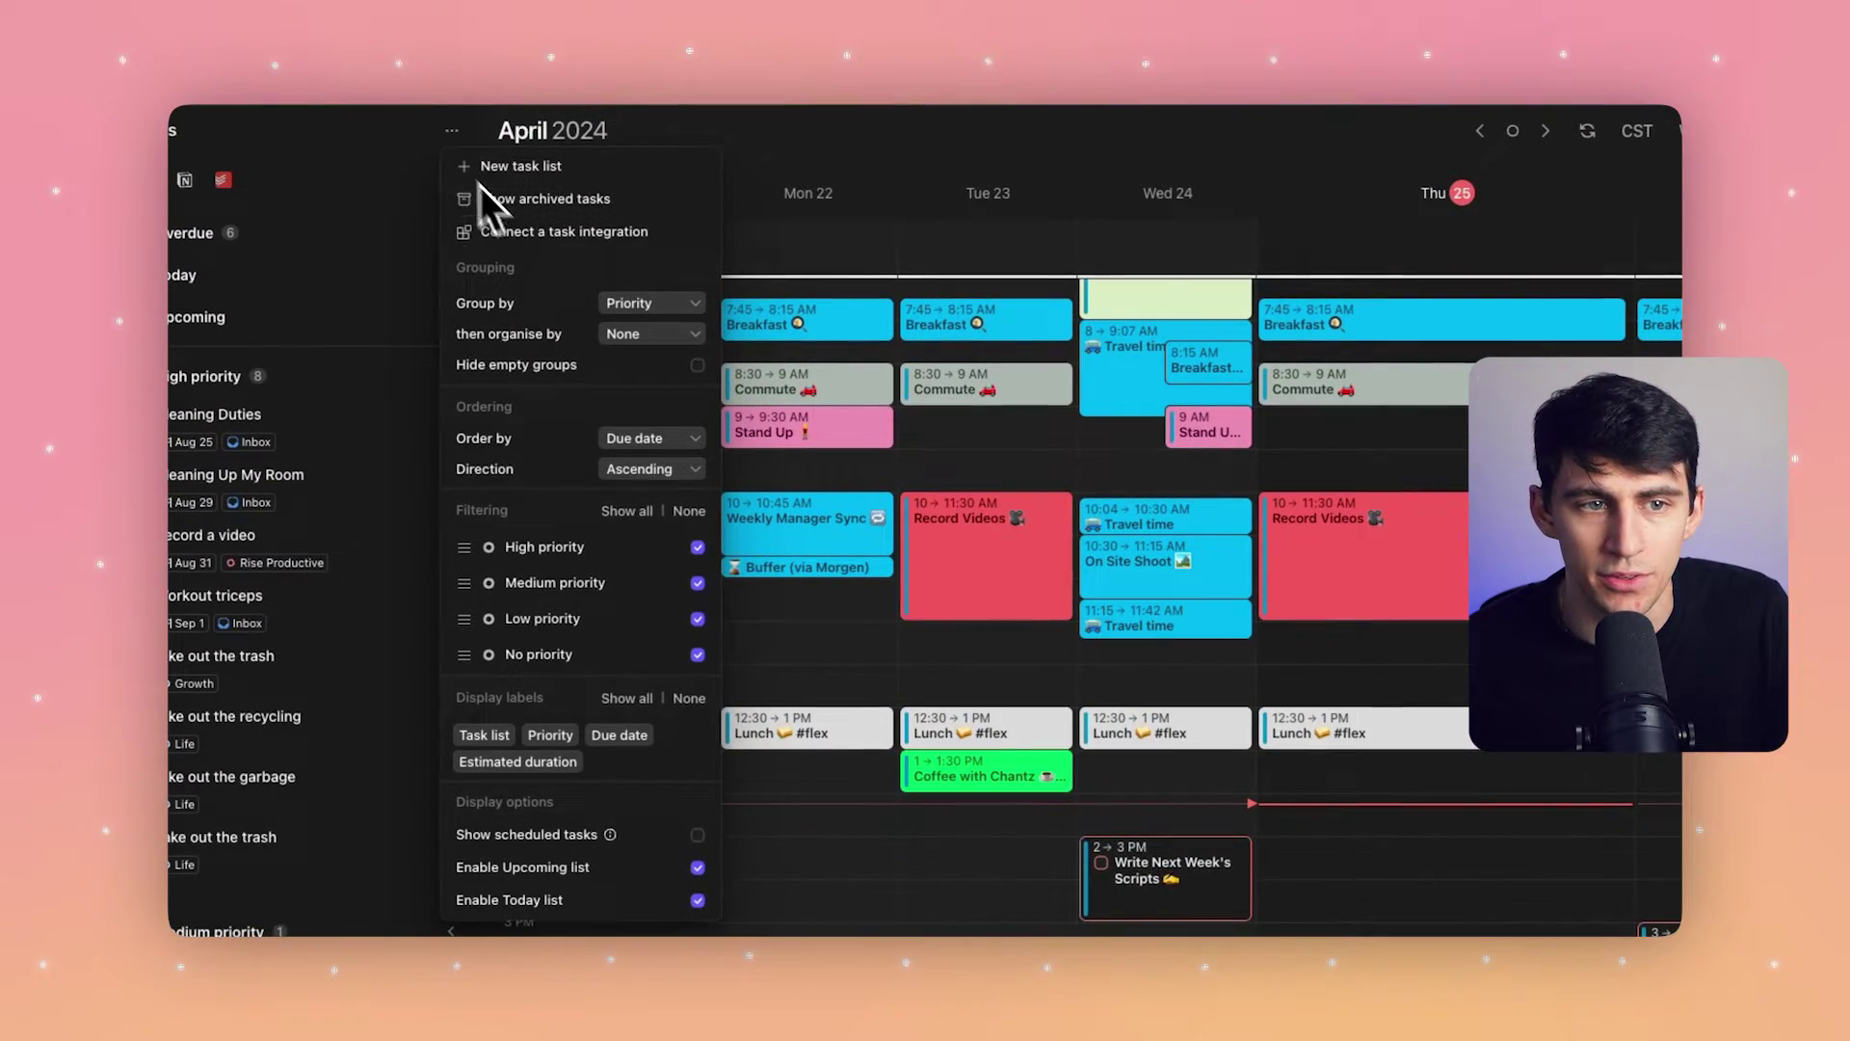
# Step: Add ClickUp as a new task integration account and send its sign-in to the browser
pyautogui.click(563, 231)
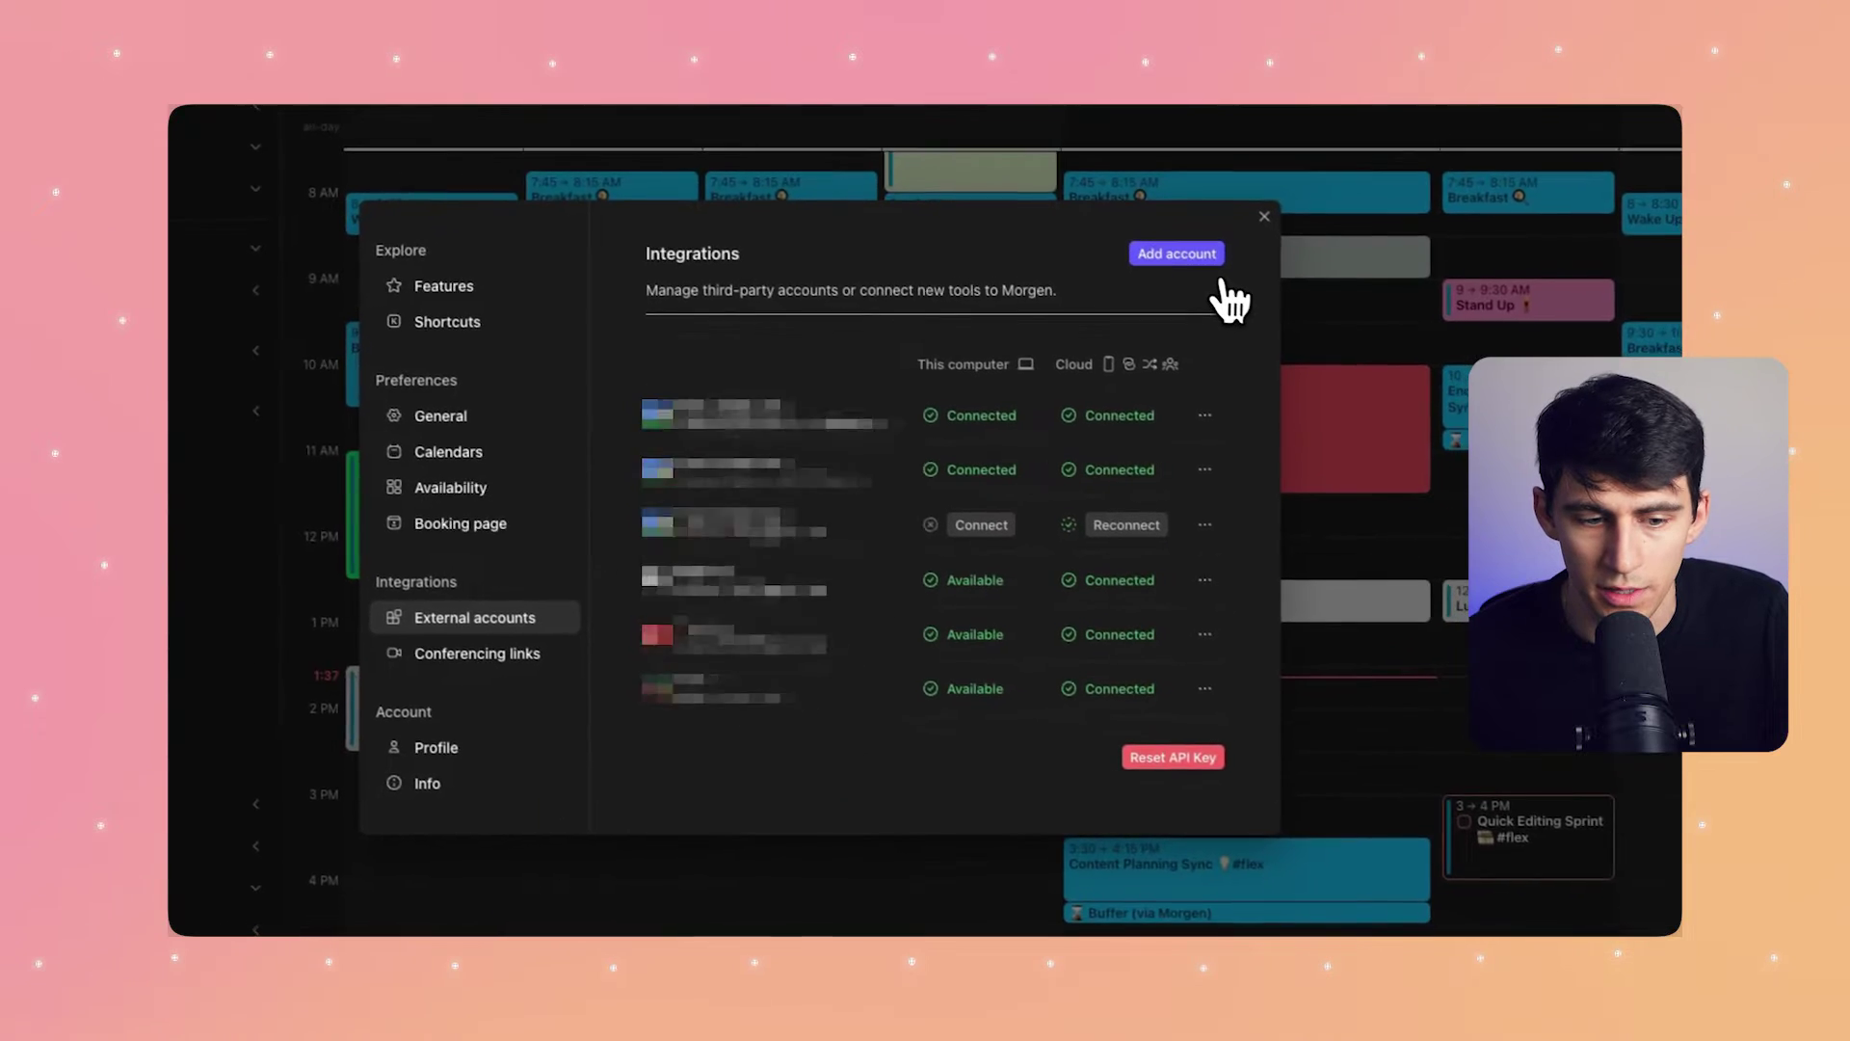
pyautogui.click(1177, 254)
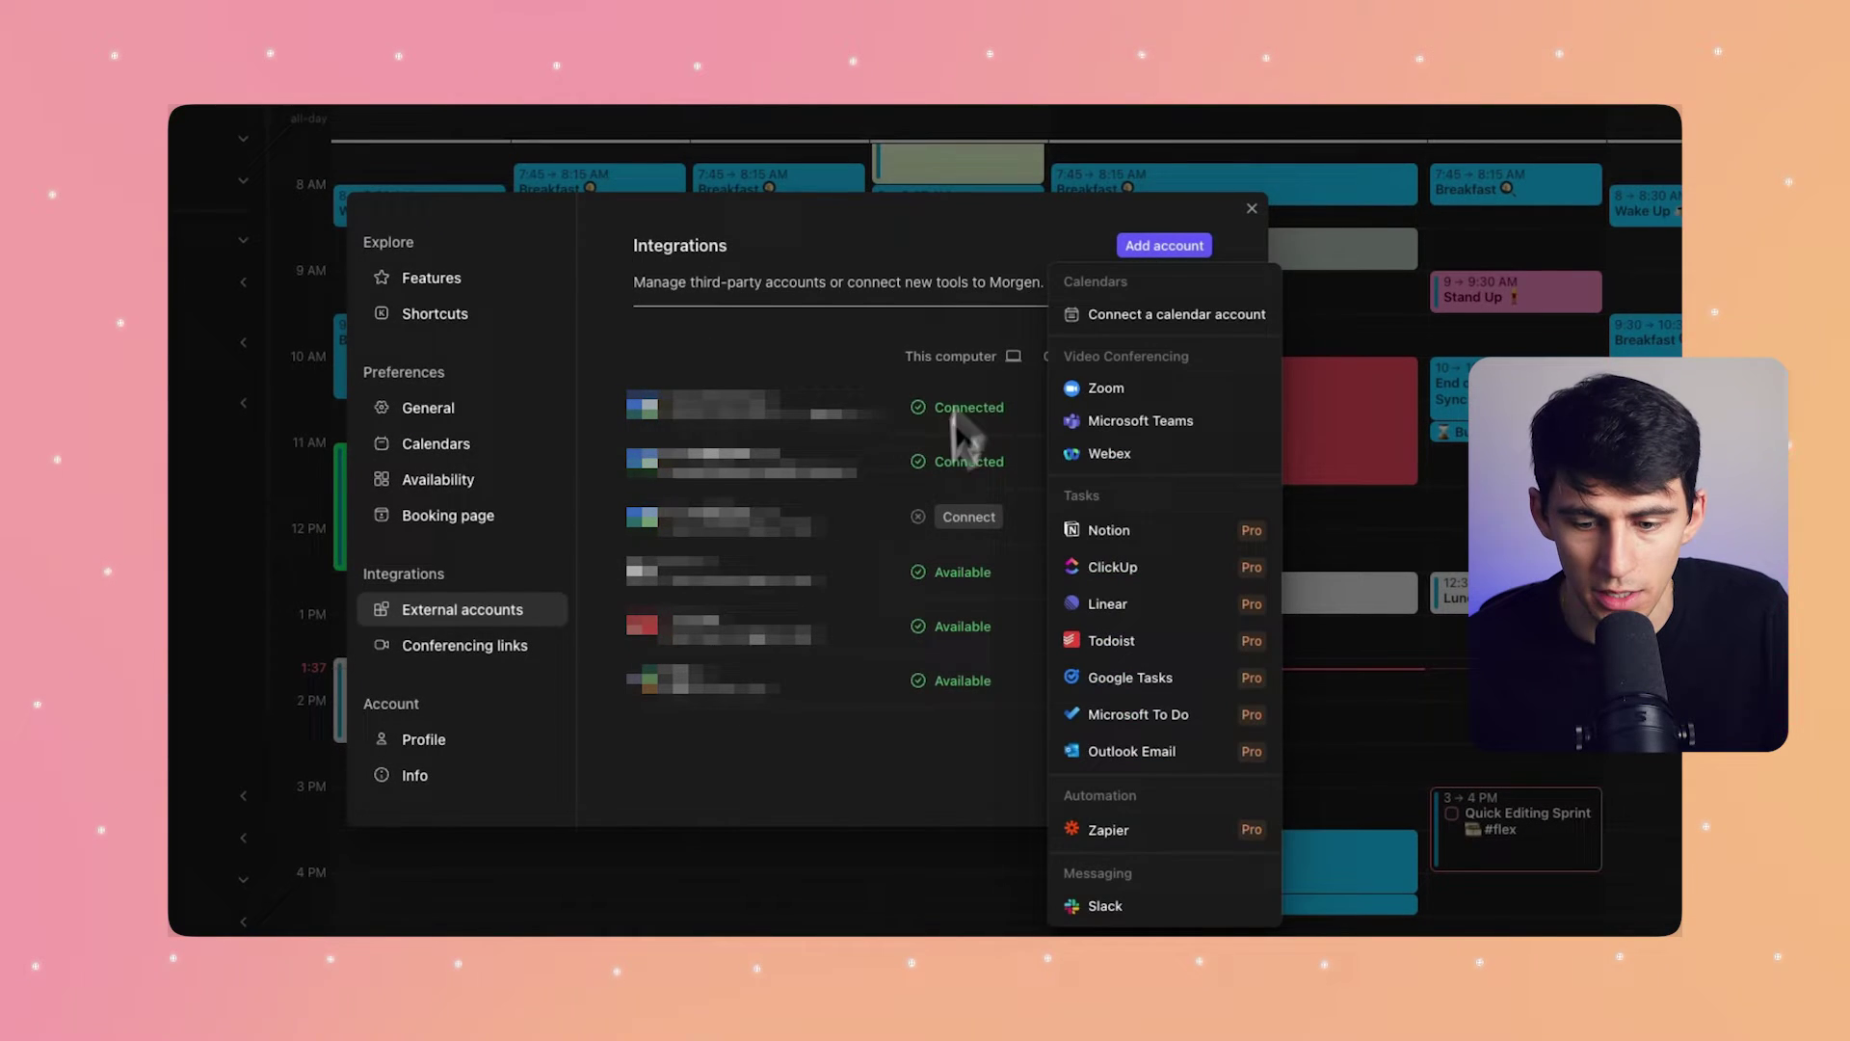
pyautogui.click(1236, 545)
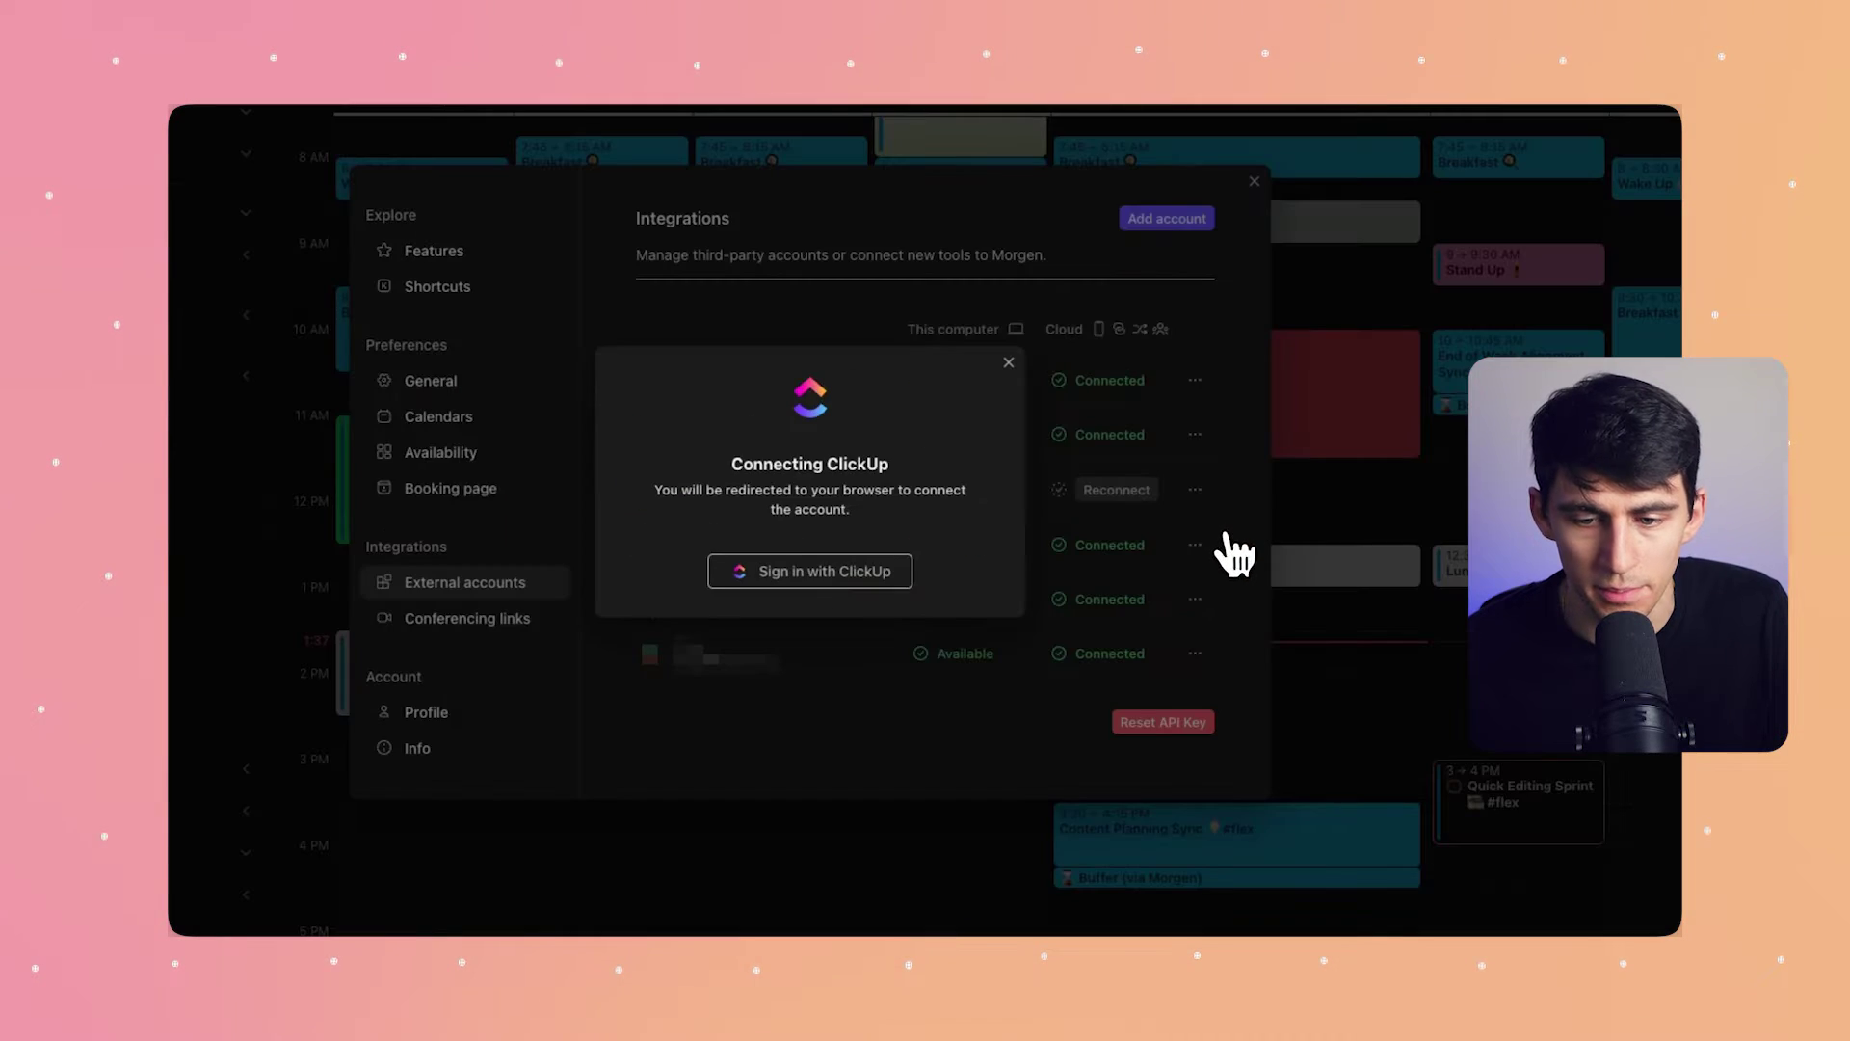
pyautogui.click(810, 570)
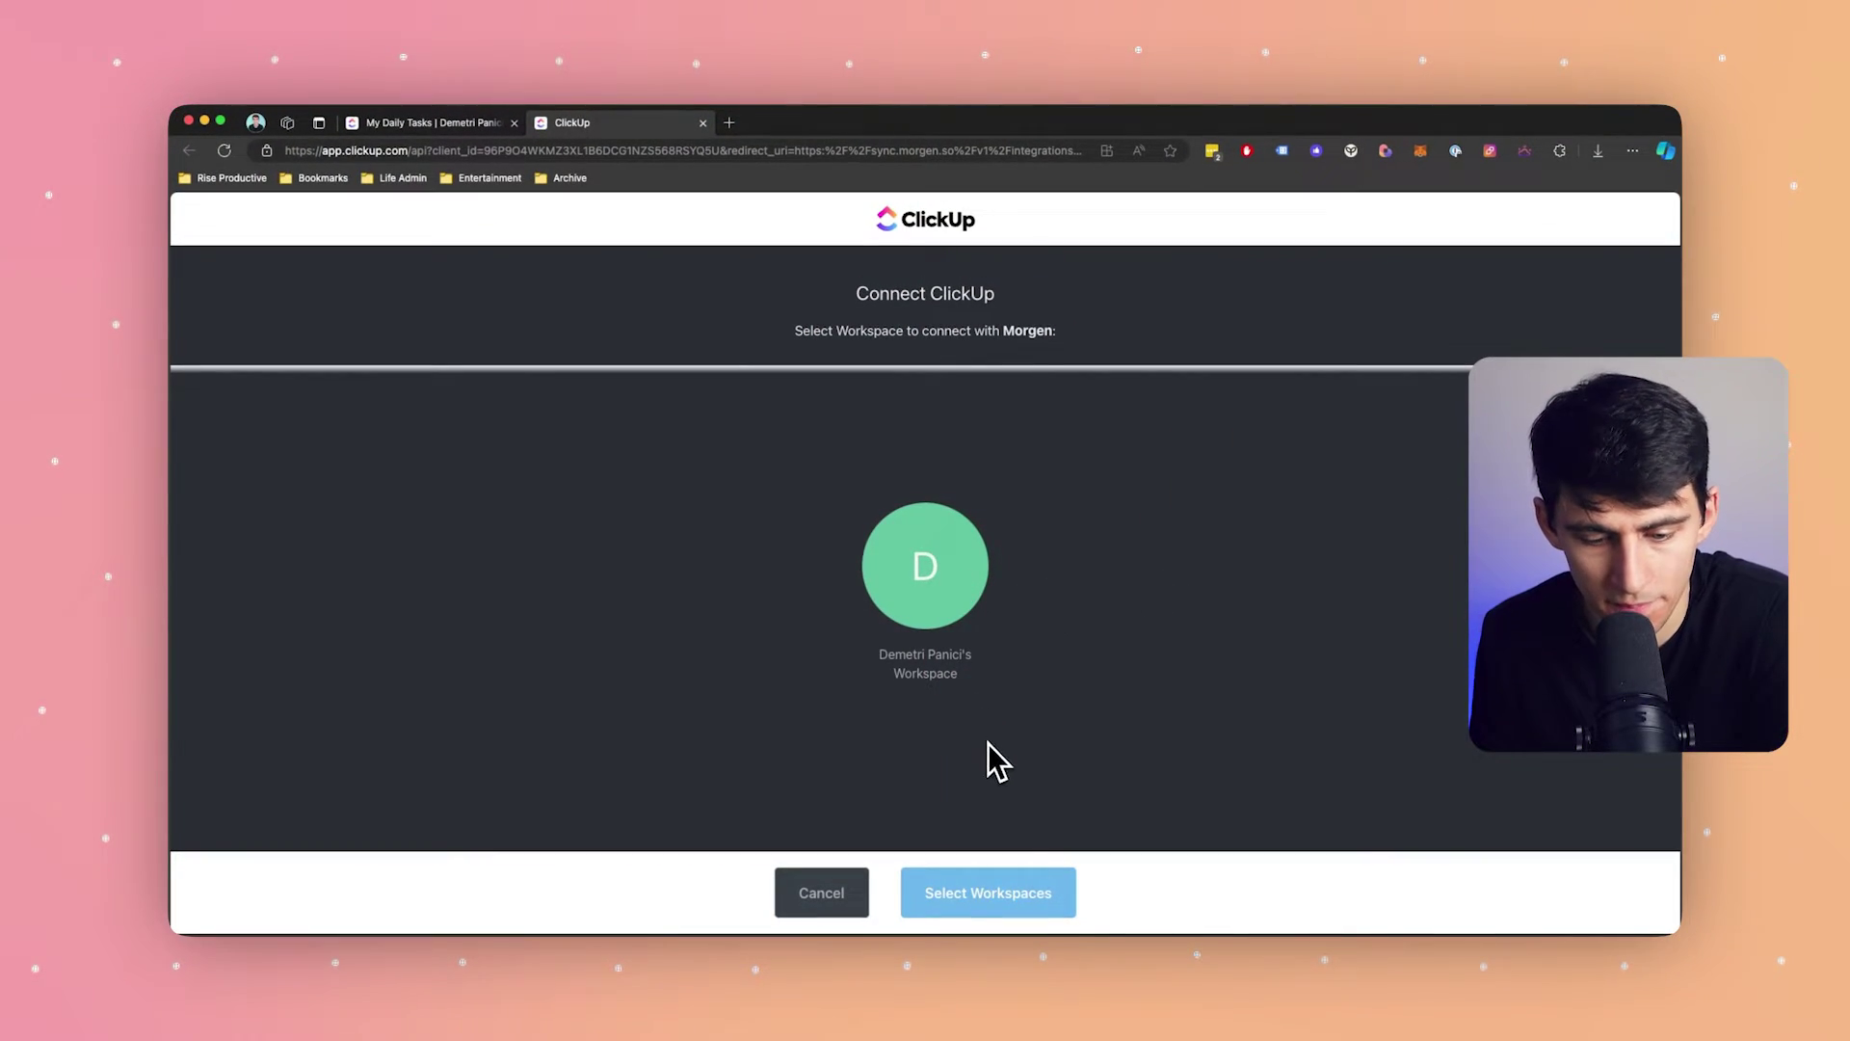
# Step: Select the ClickUp workspace and confirm Connect Workspace to link it with Morgen
pyautogui.click(935, 588)
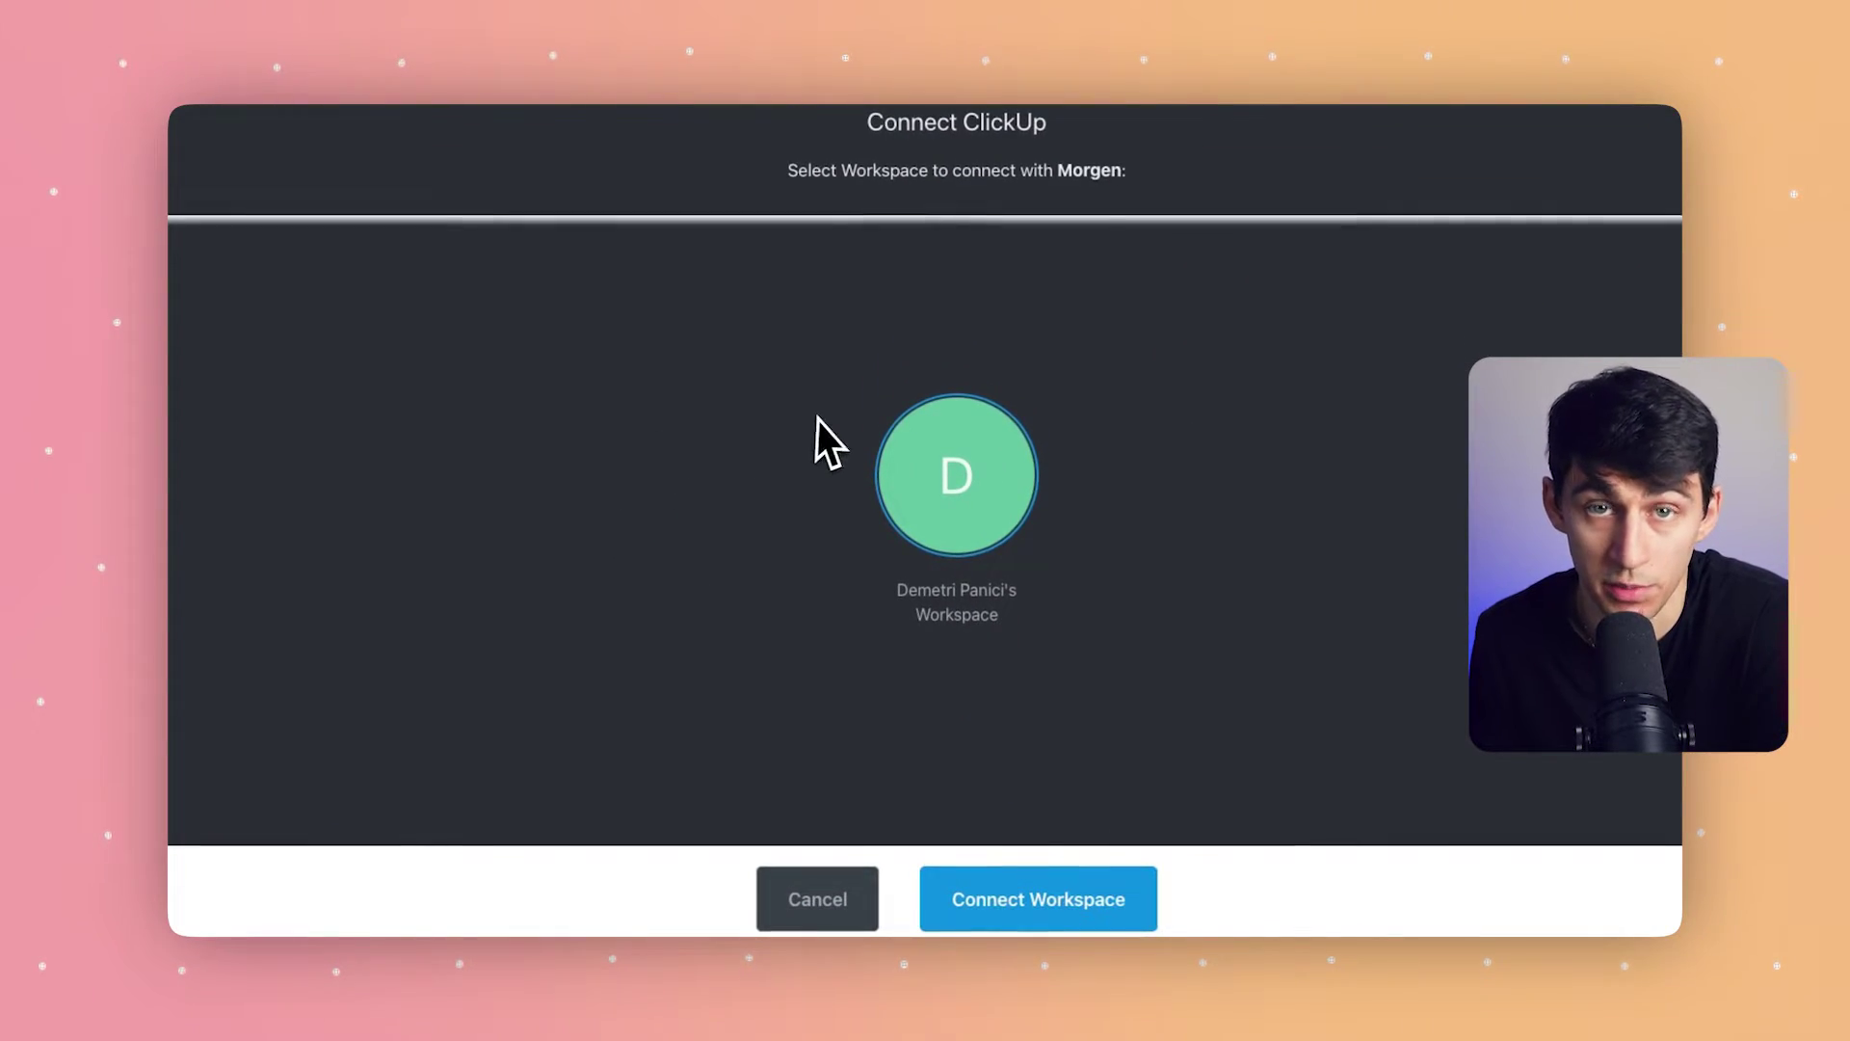
pyautogui.click(969, 918)
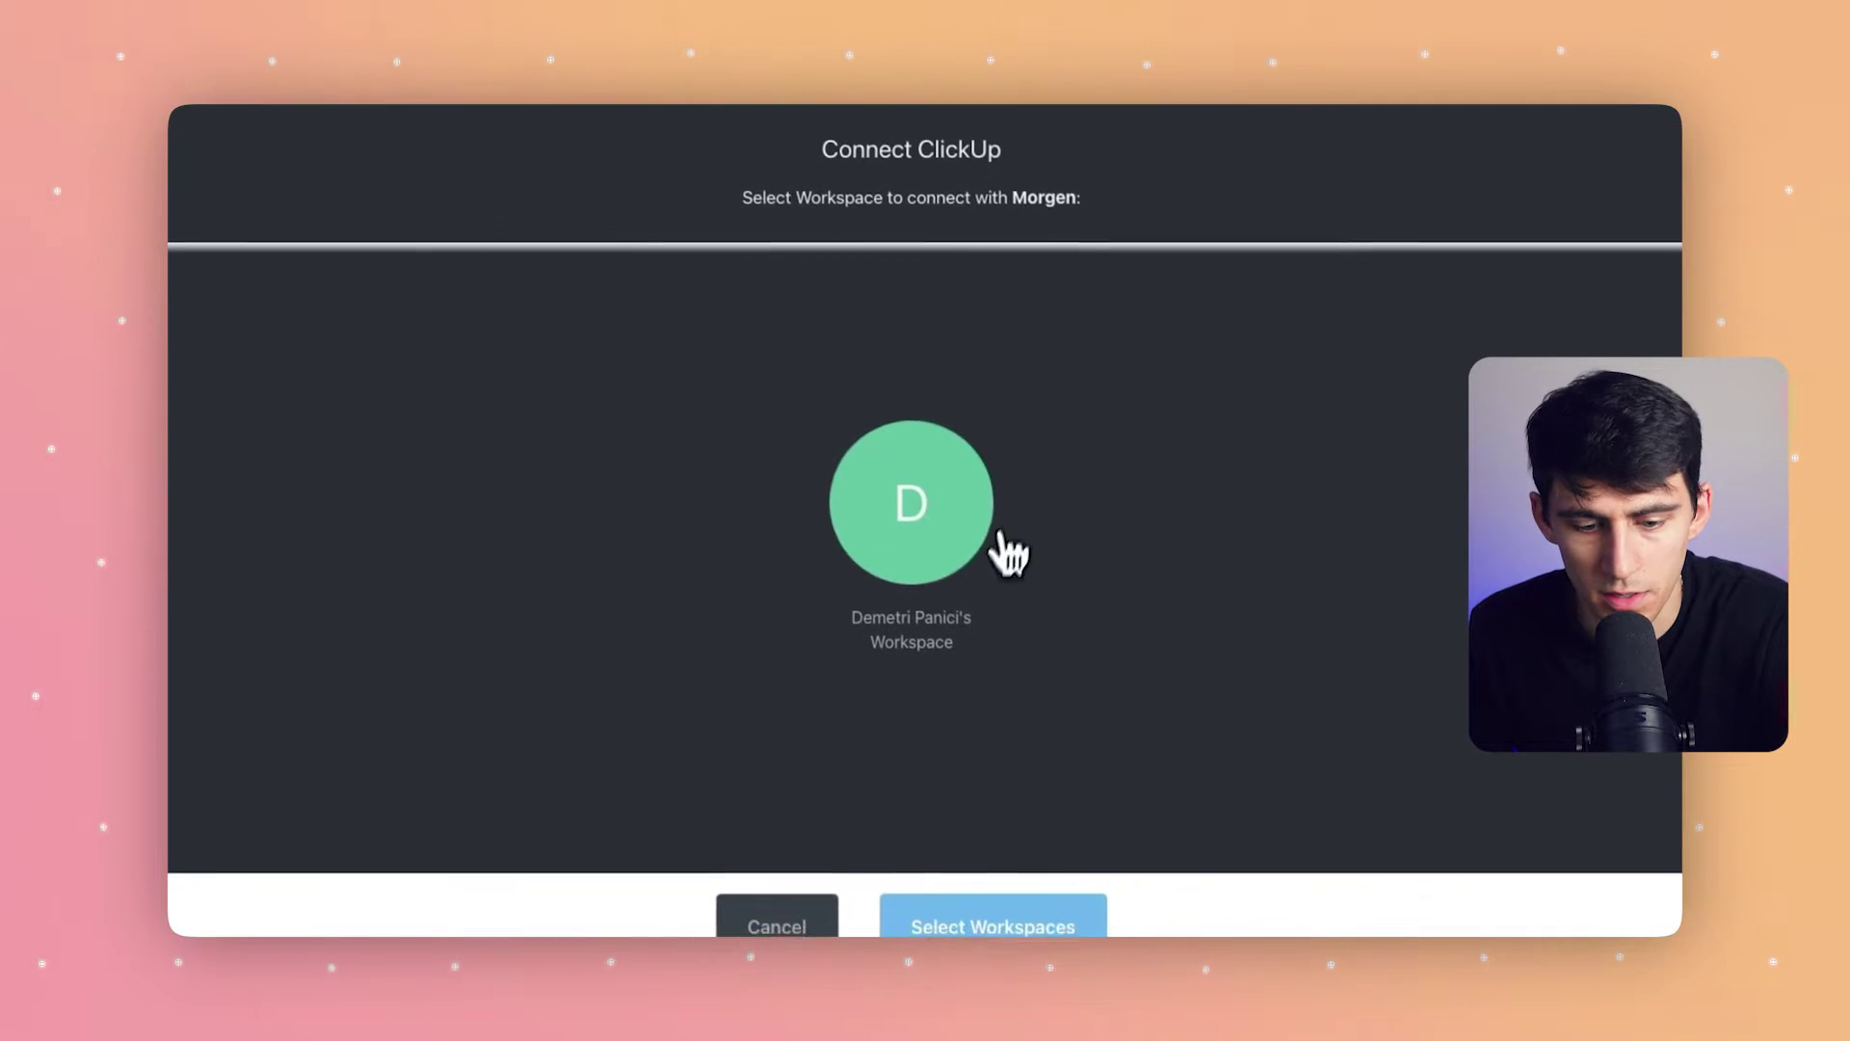
pyautogui.click(916, 562)
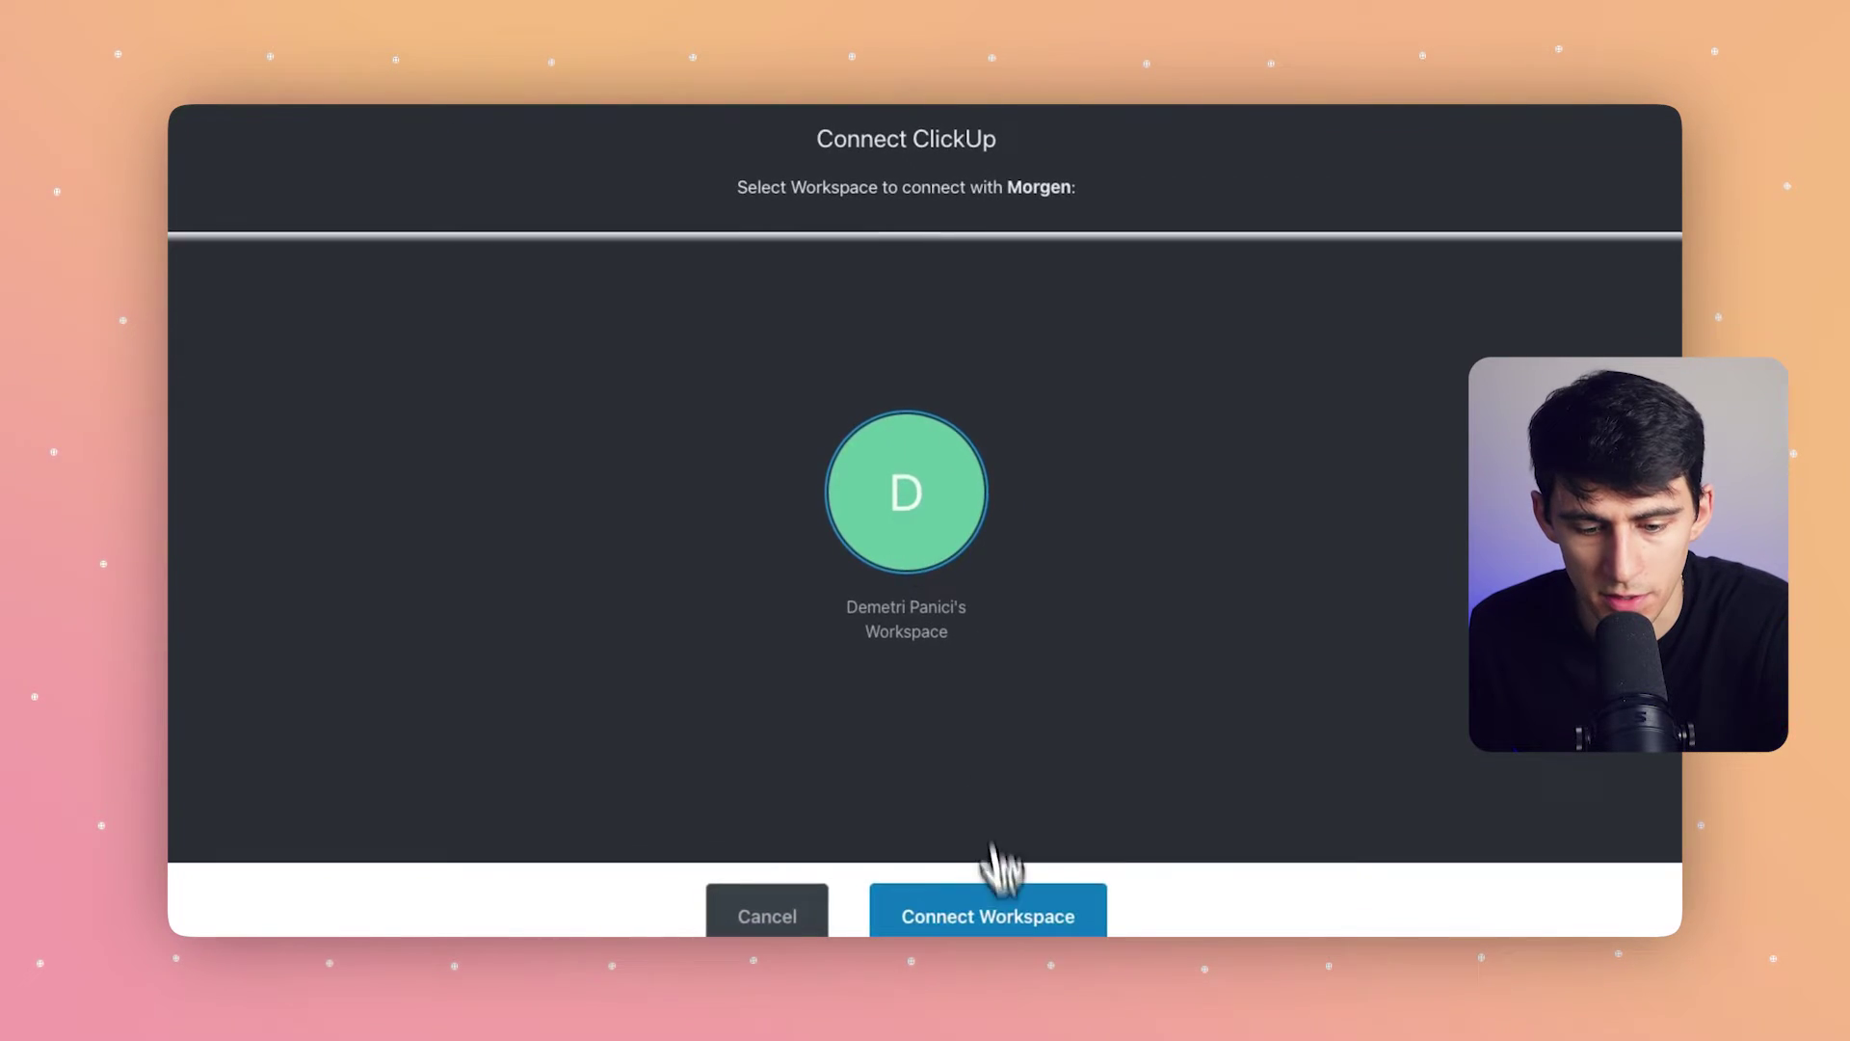
pyautogui.click(987, 906)
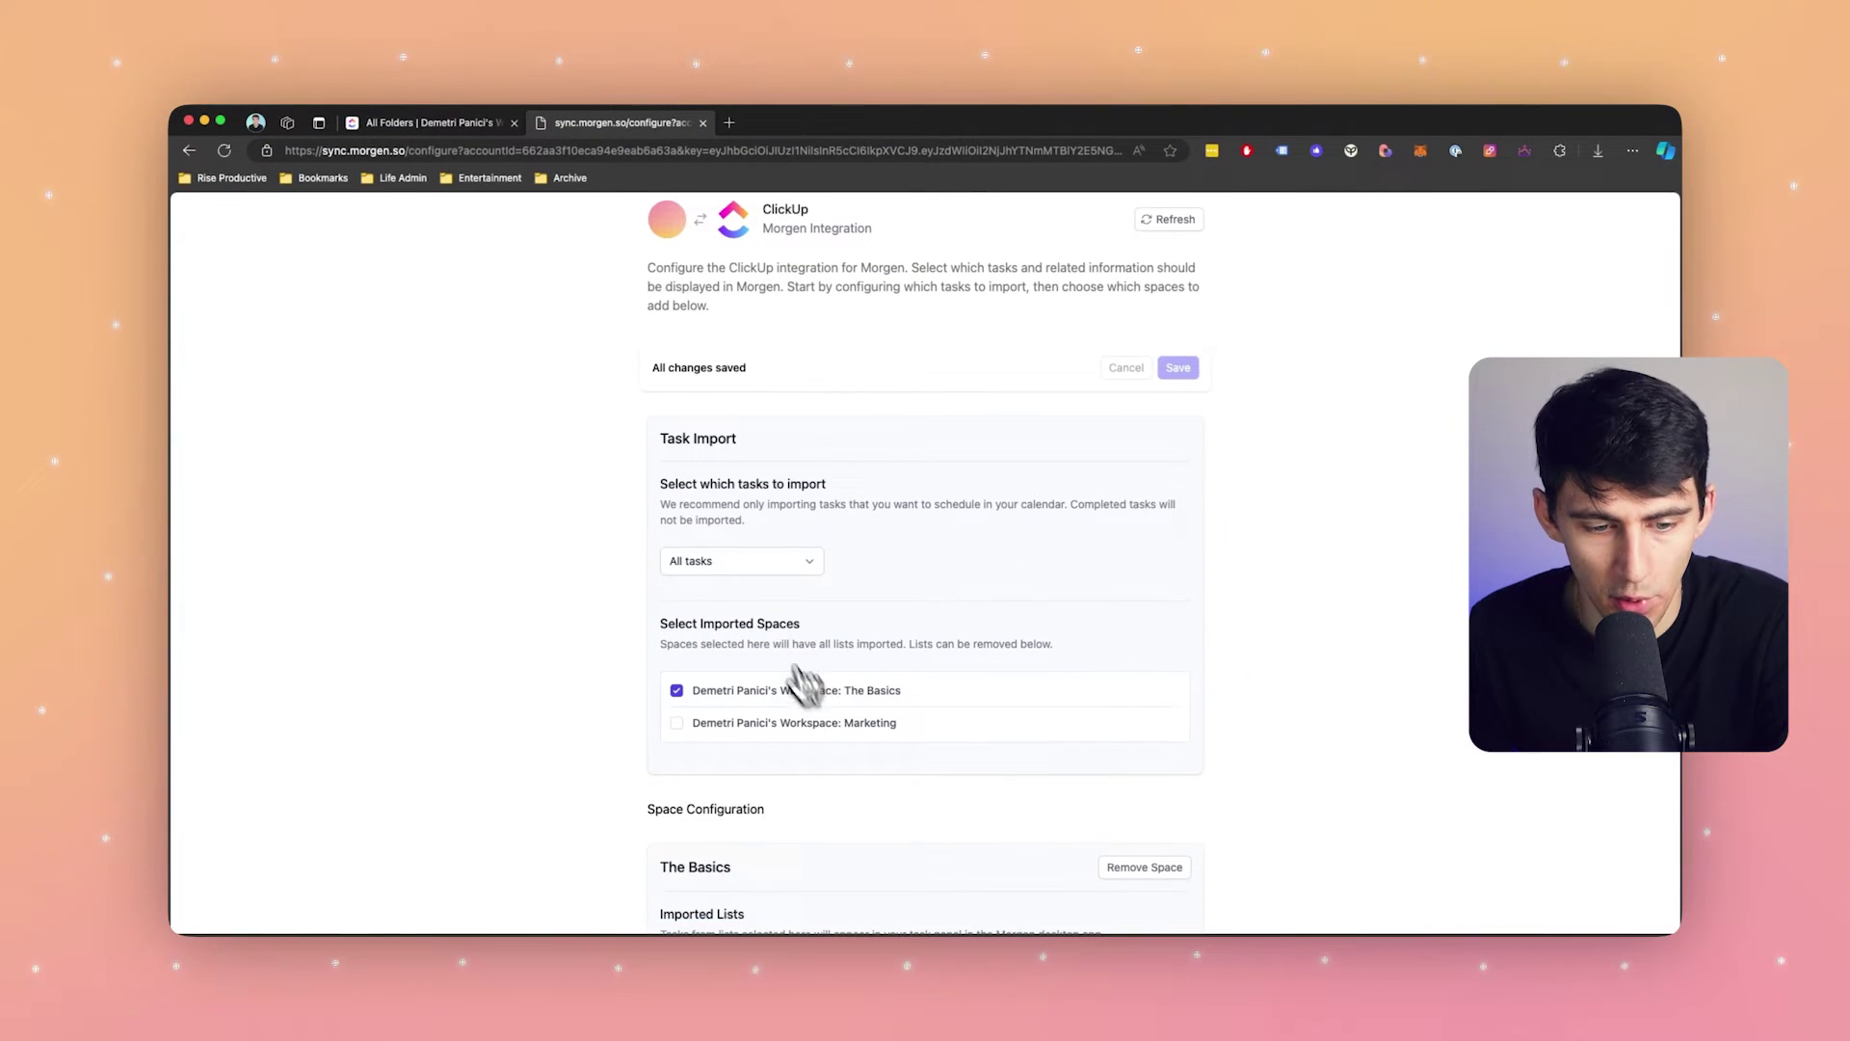
# Step: Add the Marketing space to the imported spaces, review the imported lists, and save
pyautogui.click(676, 722)
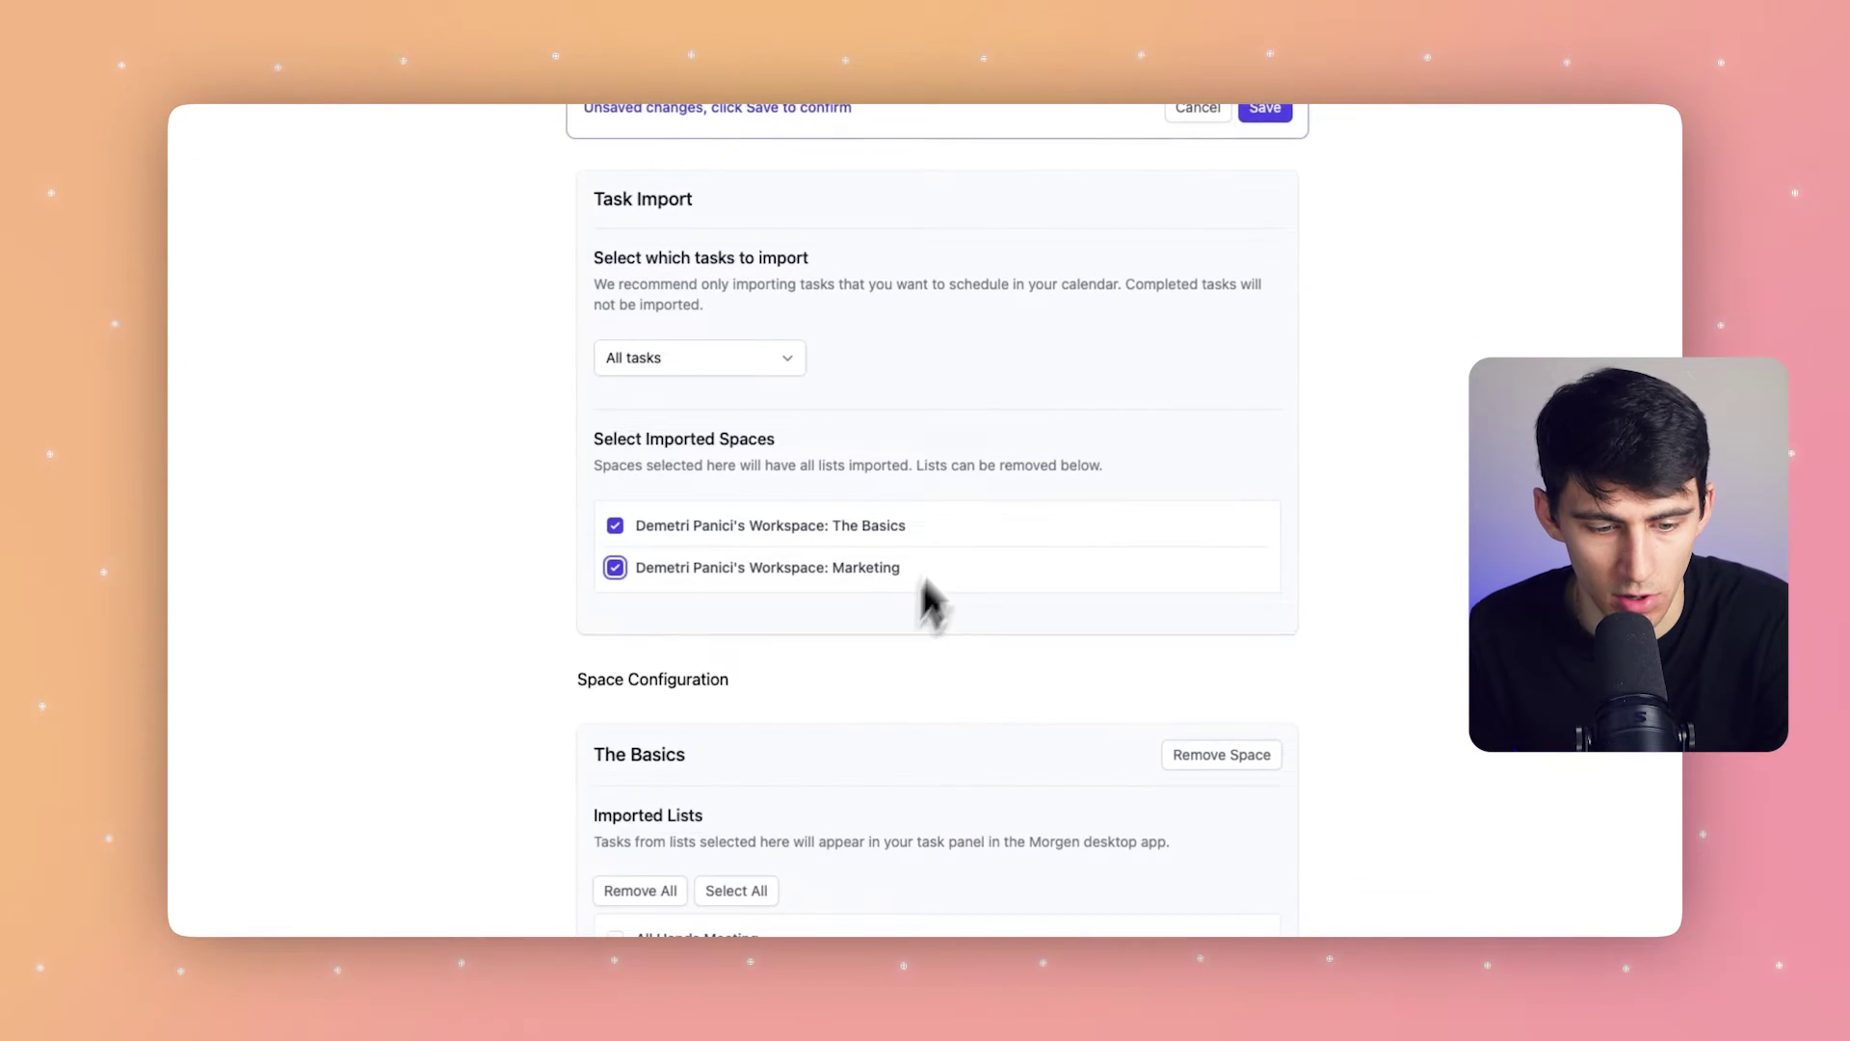
pyautogui.scroll(-2, 1060, 751)
pyautogui.scroll(-4, 617, 815)
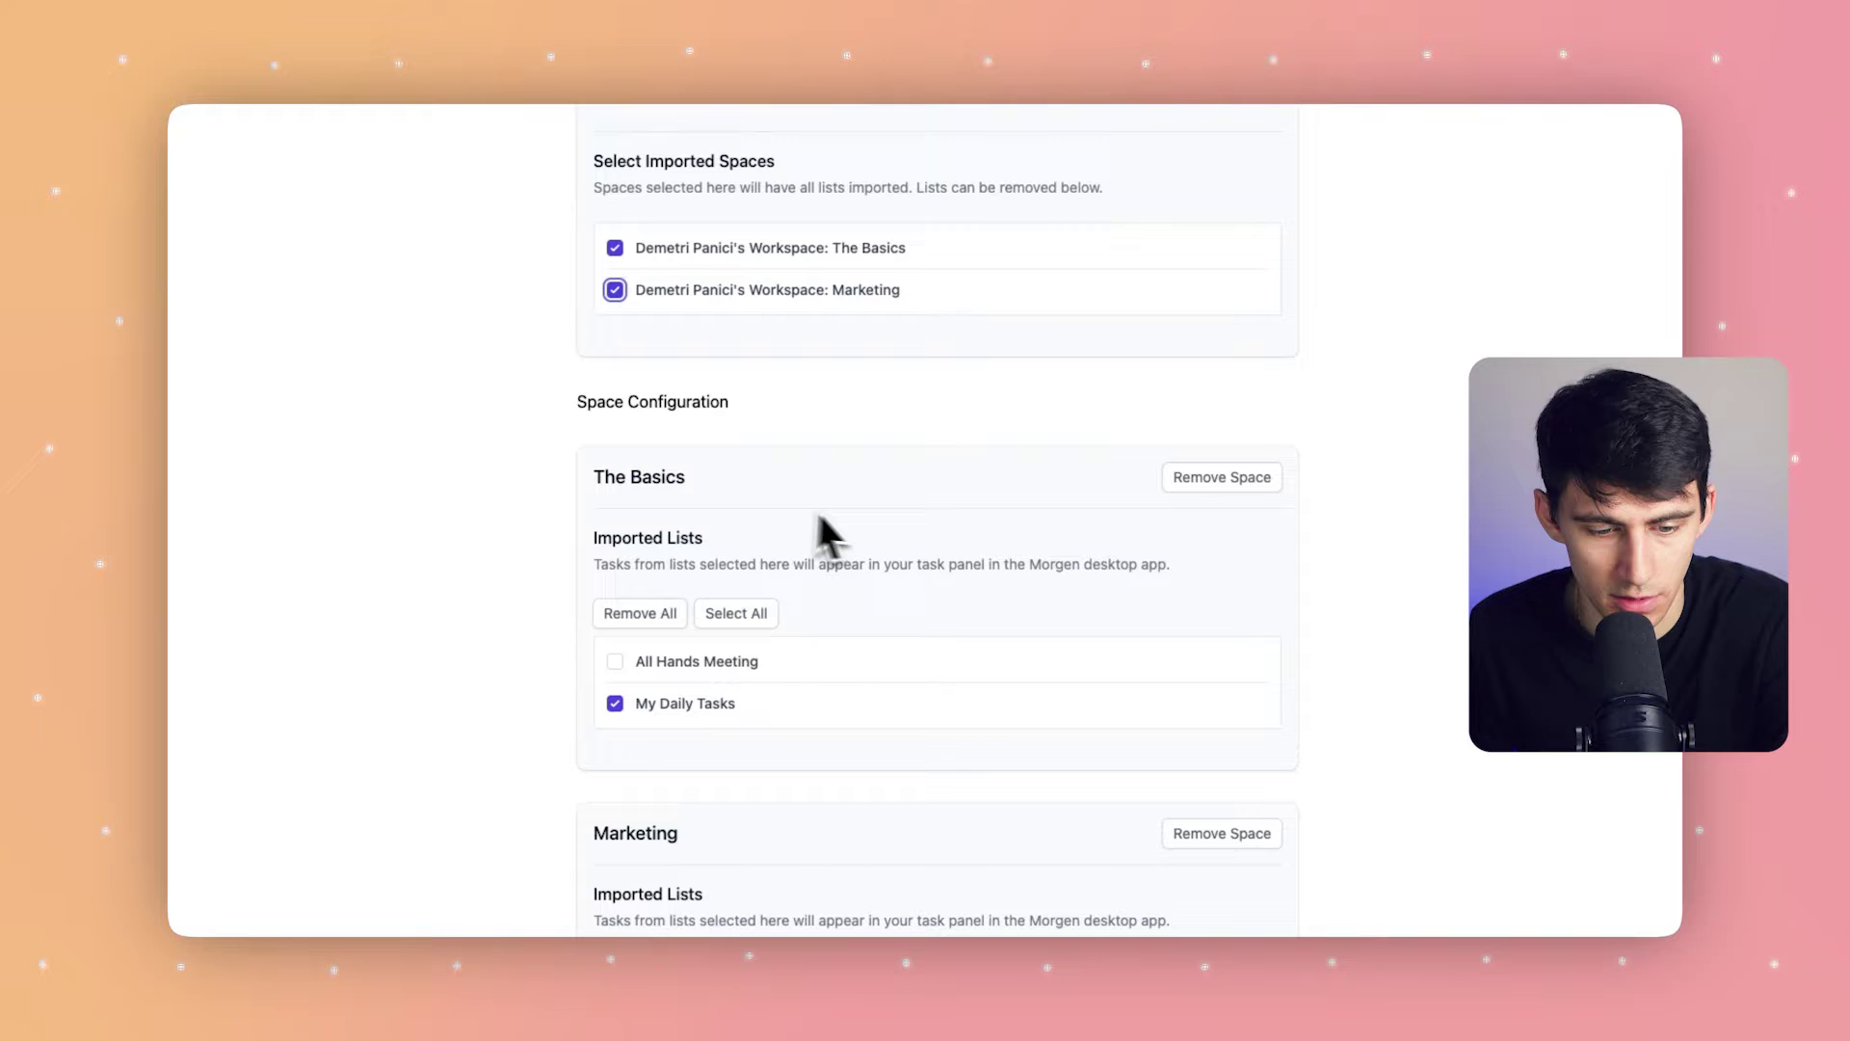
pyautogui.scroll(-2, 720, 541)
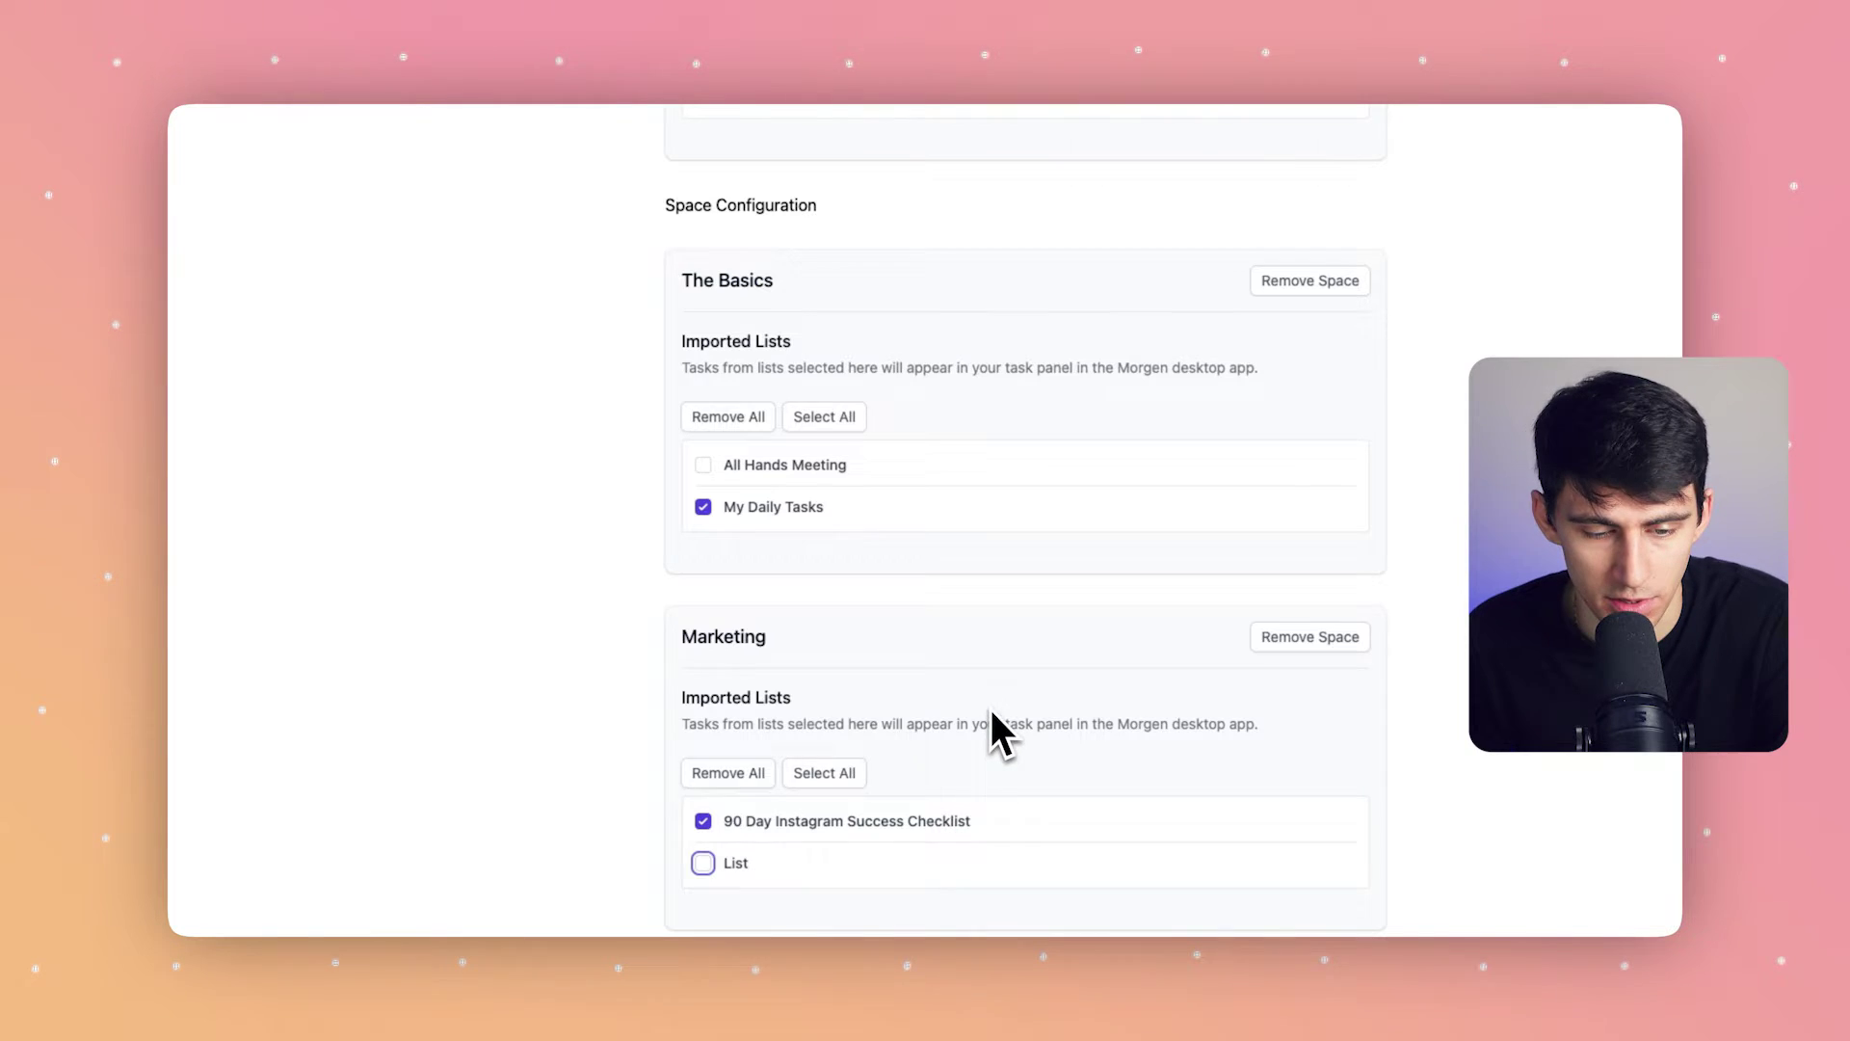
pyautogui.scroll(10, 991, 711)
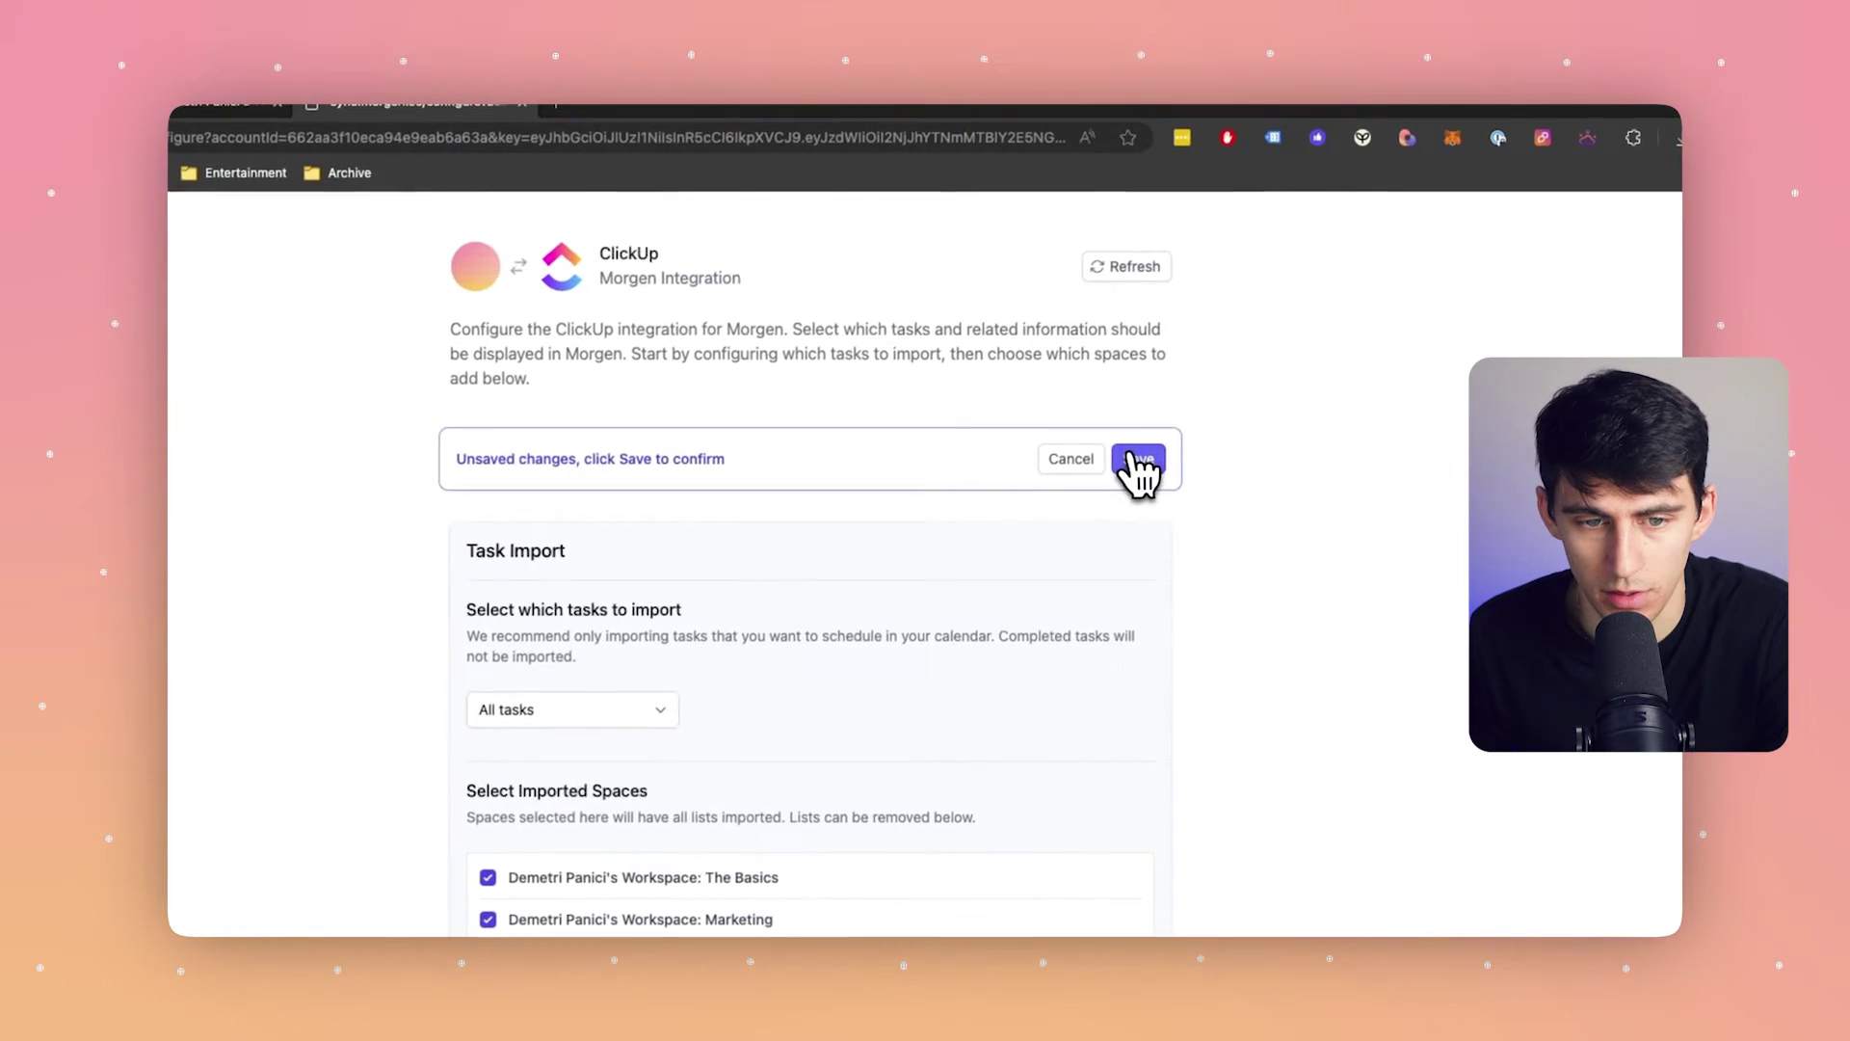
pyautogui.click(1137, 460)
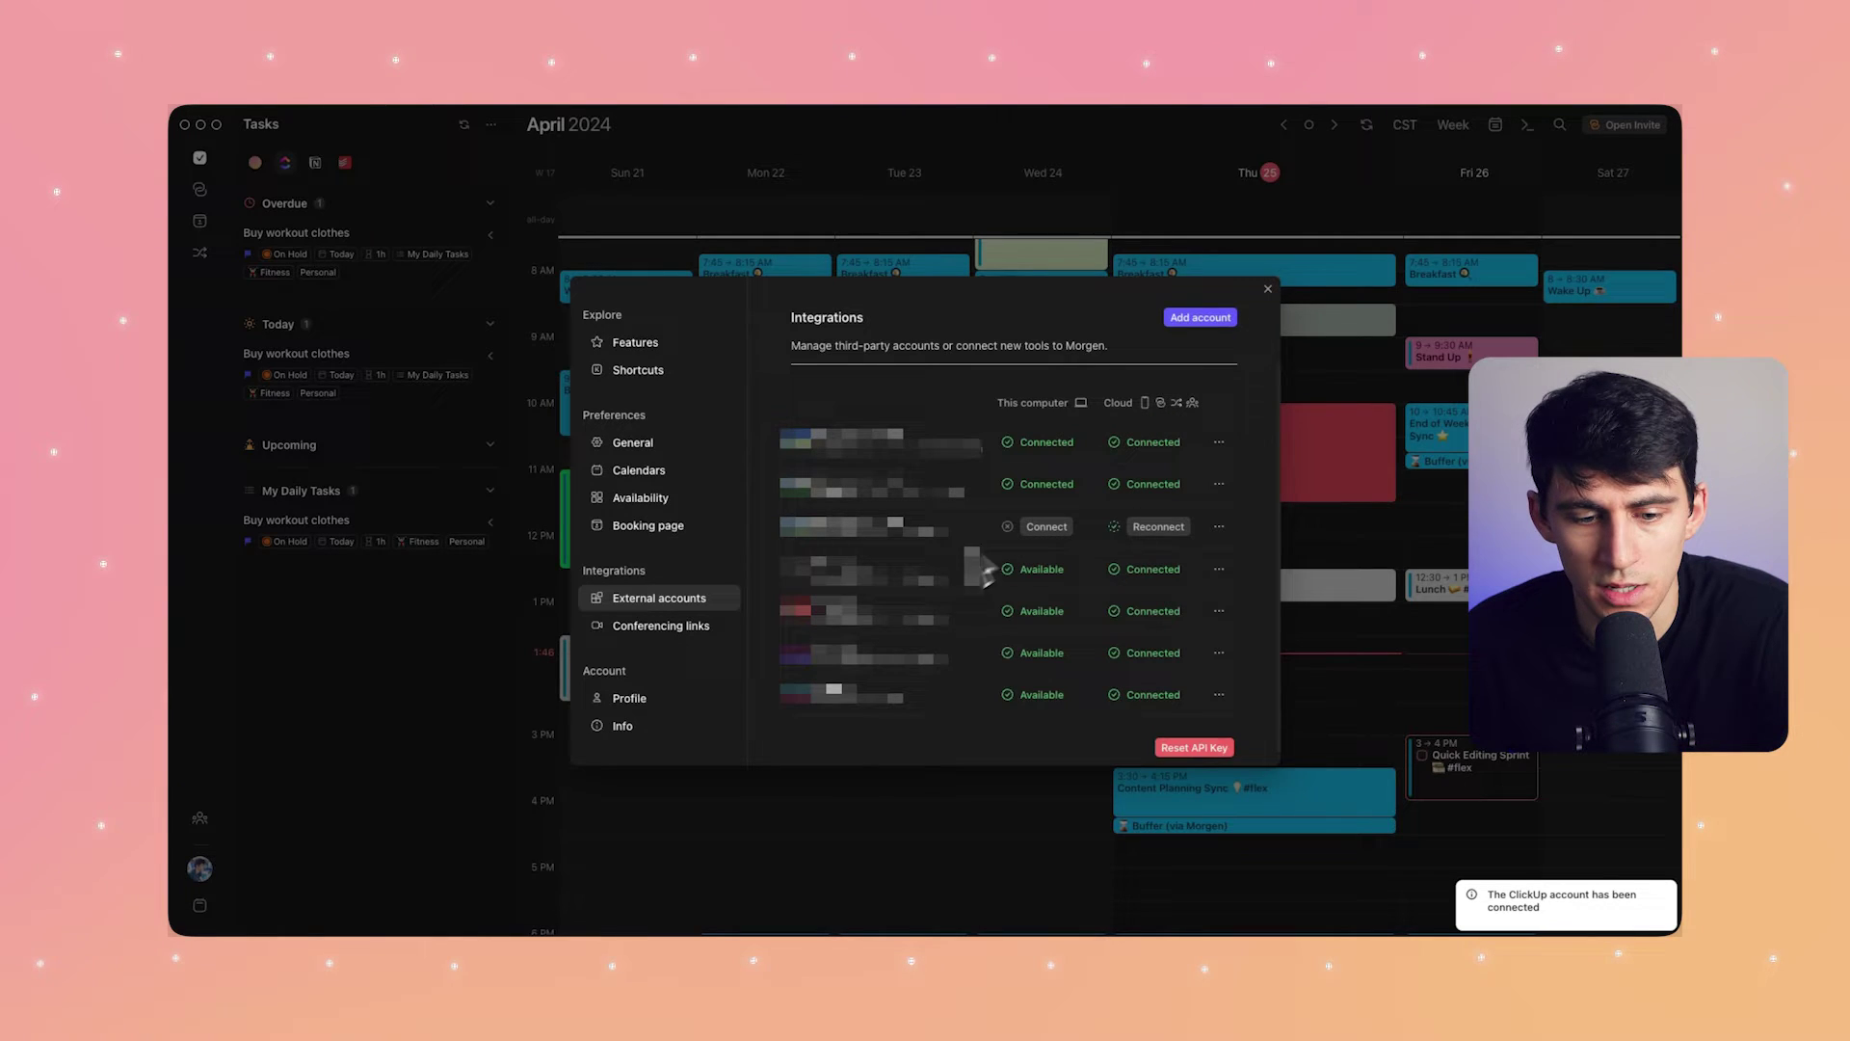
# Step: Close Integrations, preview Marketing's tasks, return the sidebar to The Basics, and open the Tasks options
pyautogui.click(1318, 349)
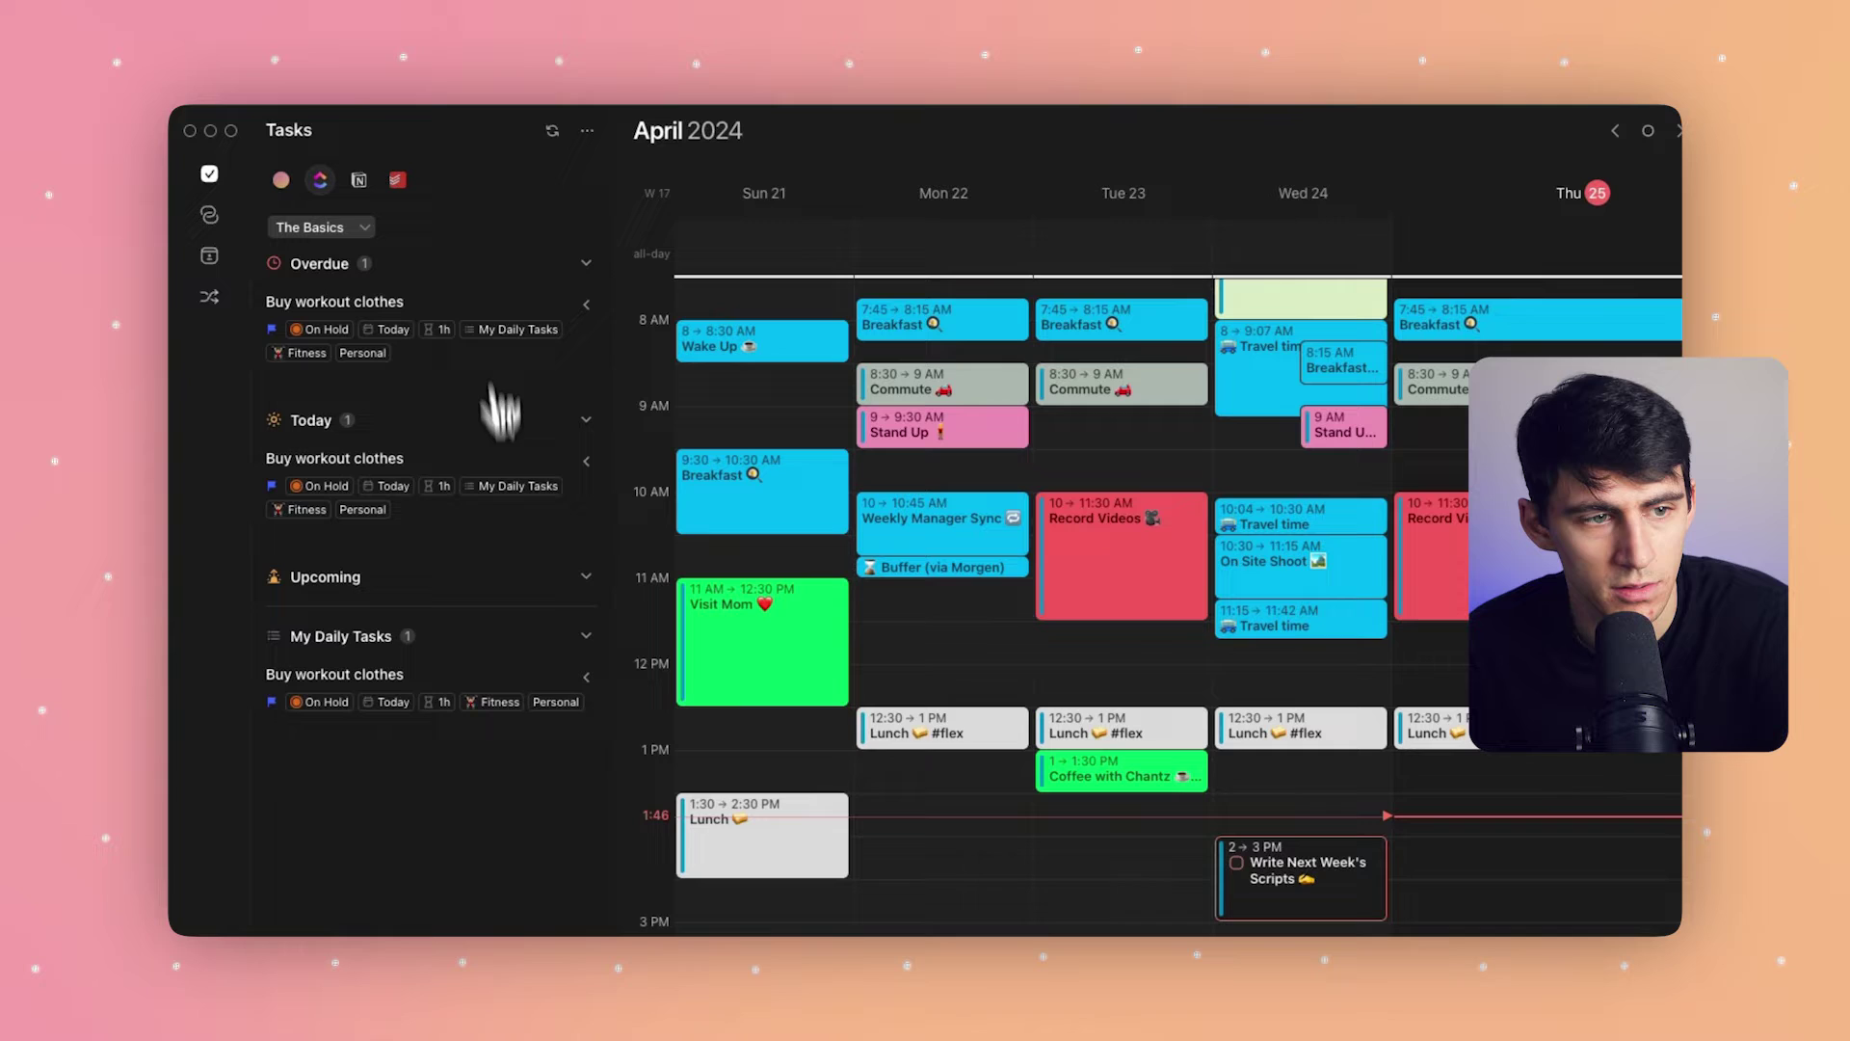
pyautogui.click(362, 227)
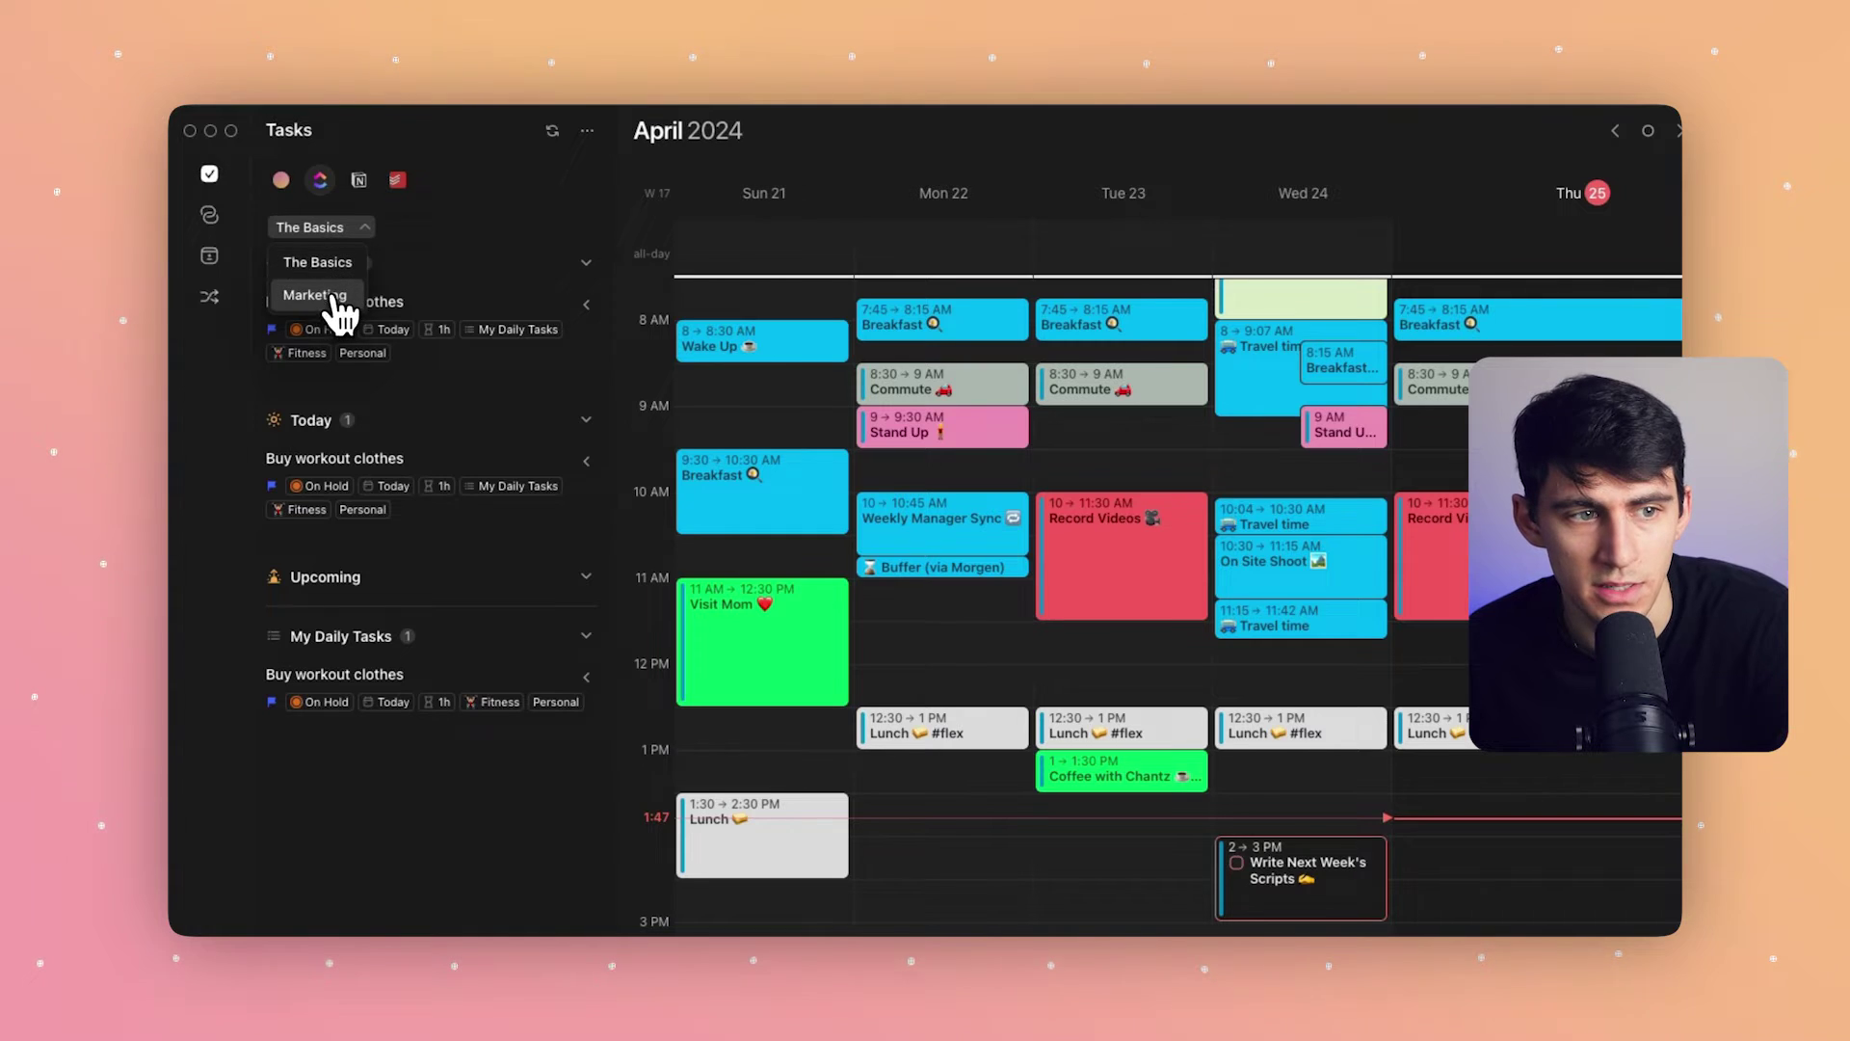
pyautogui.click(328, 295)
pyautogui.click(342, 231)
pyautogui.click(328, 326)
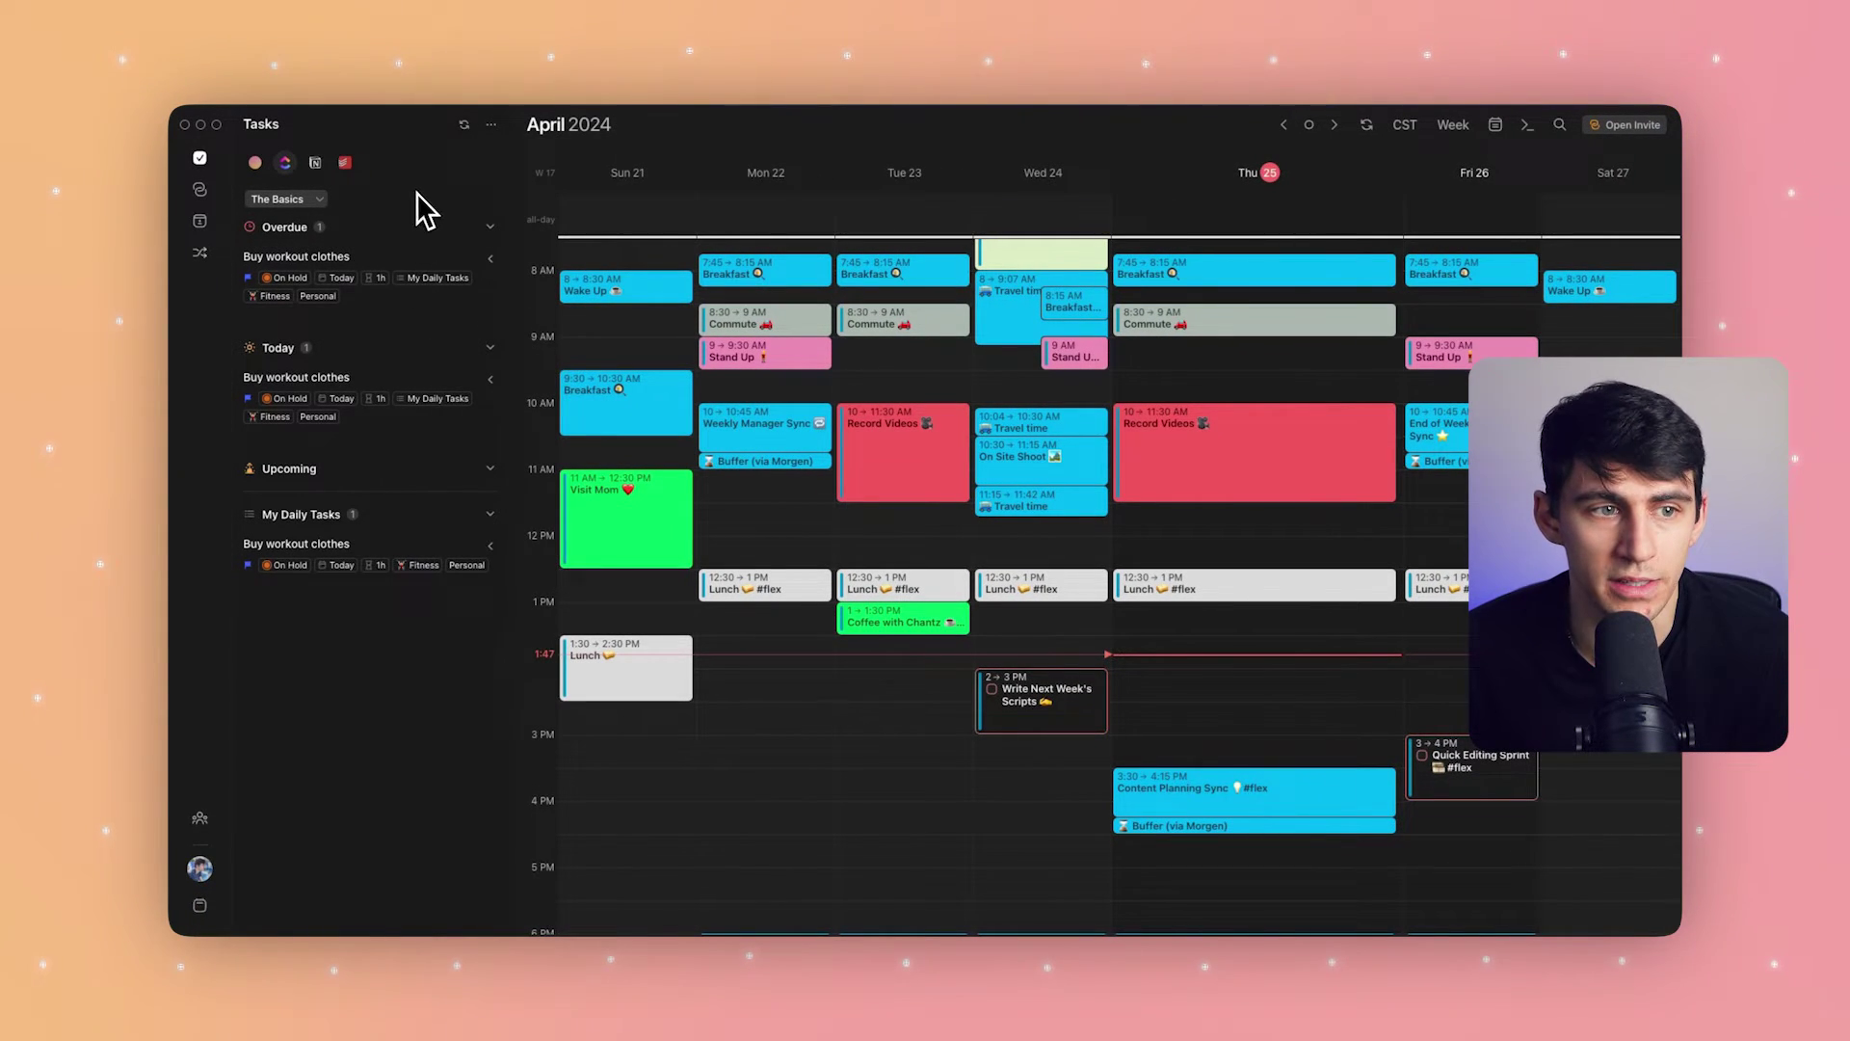
pyautogui.click(491, 125)
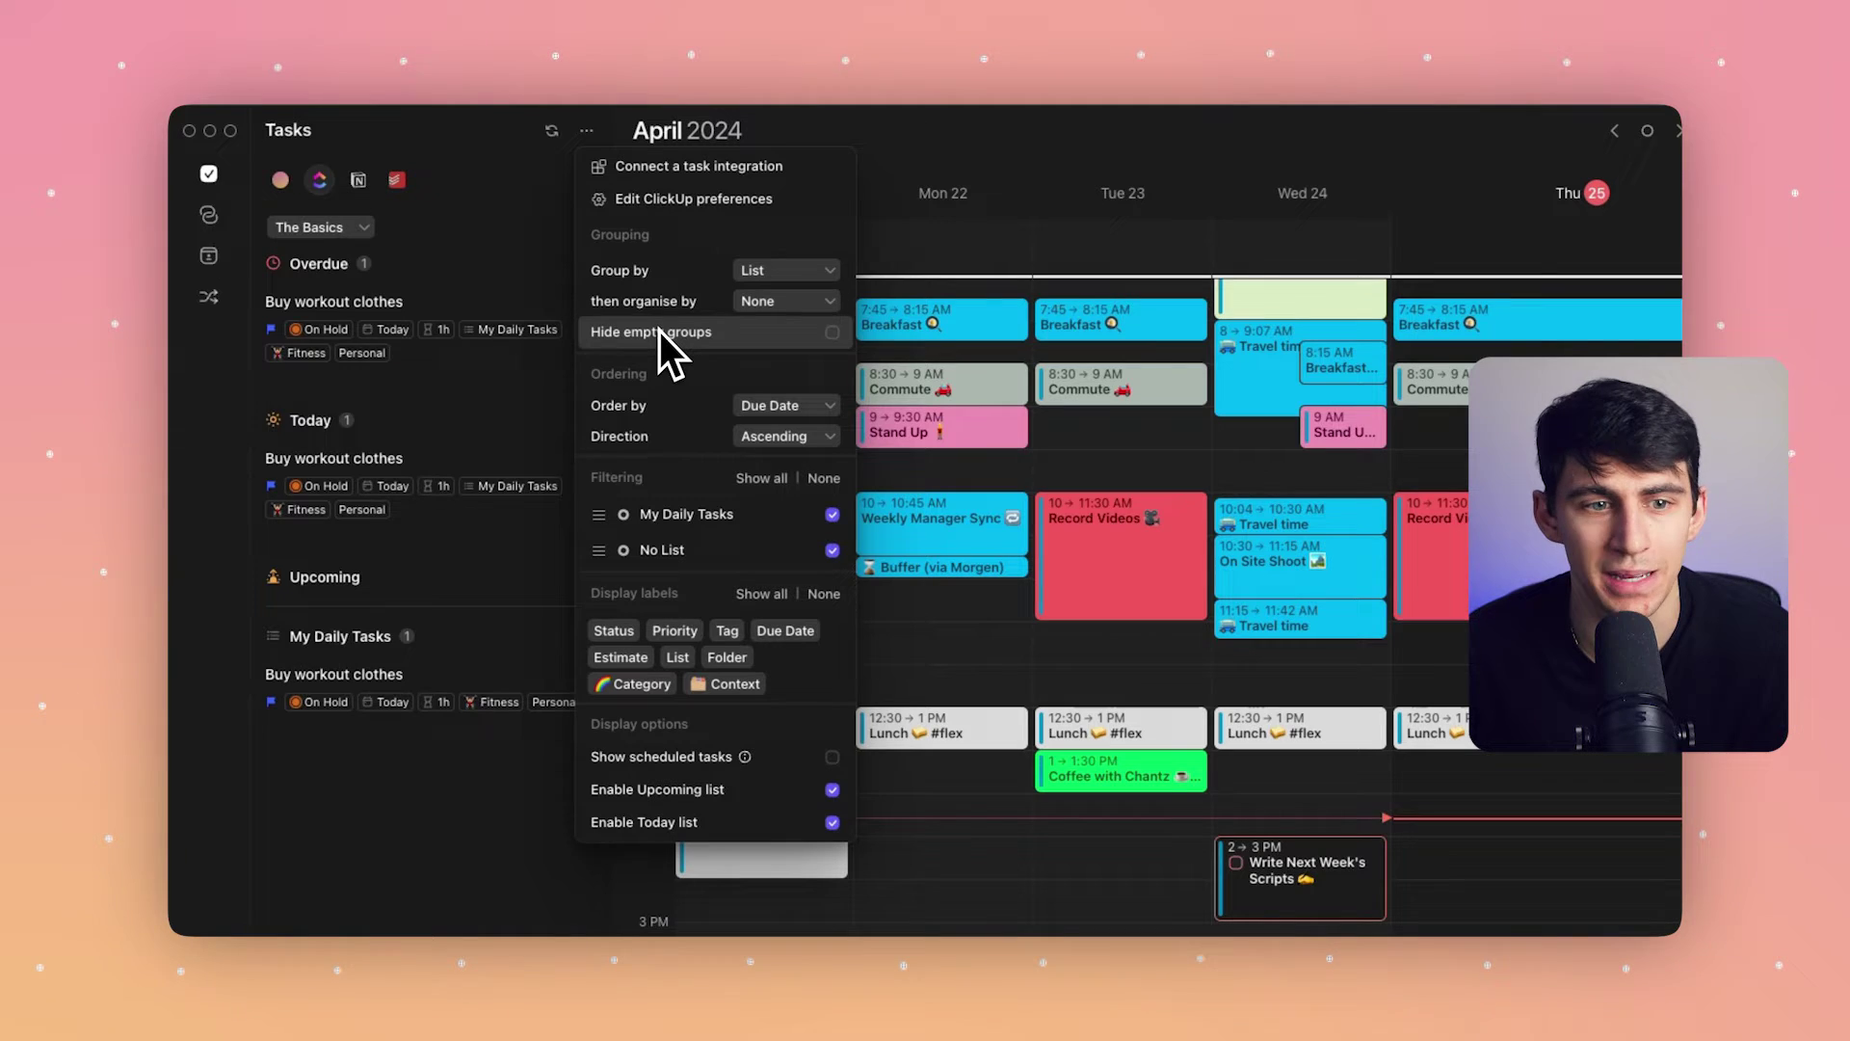
# Step: Keep tasks grouped by List and change the order from Due Date to Priority
pyautogui.click(771, 271)
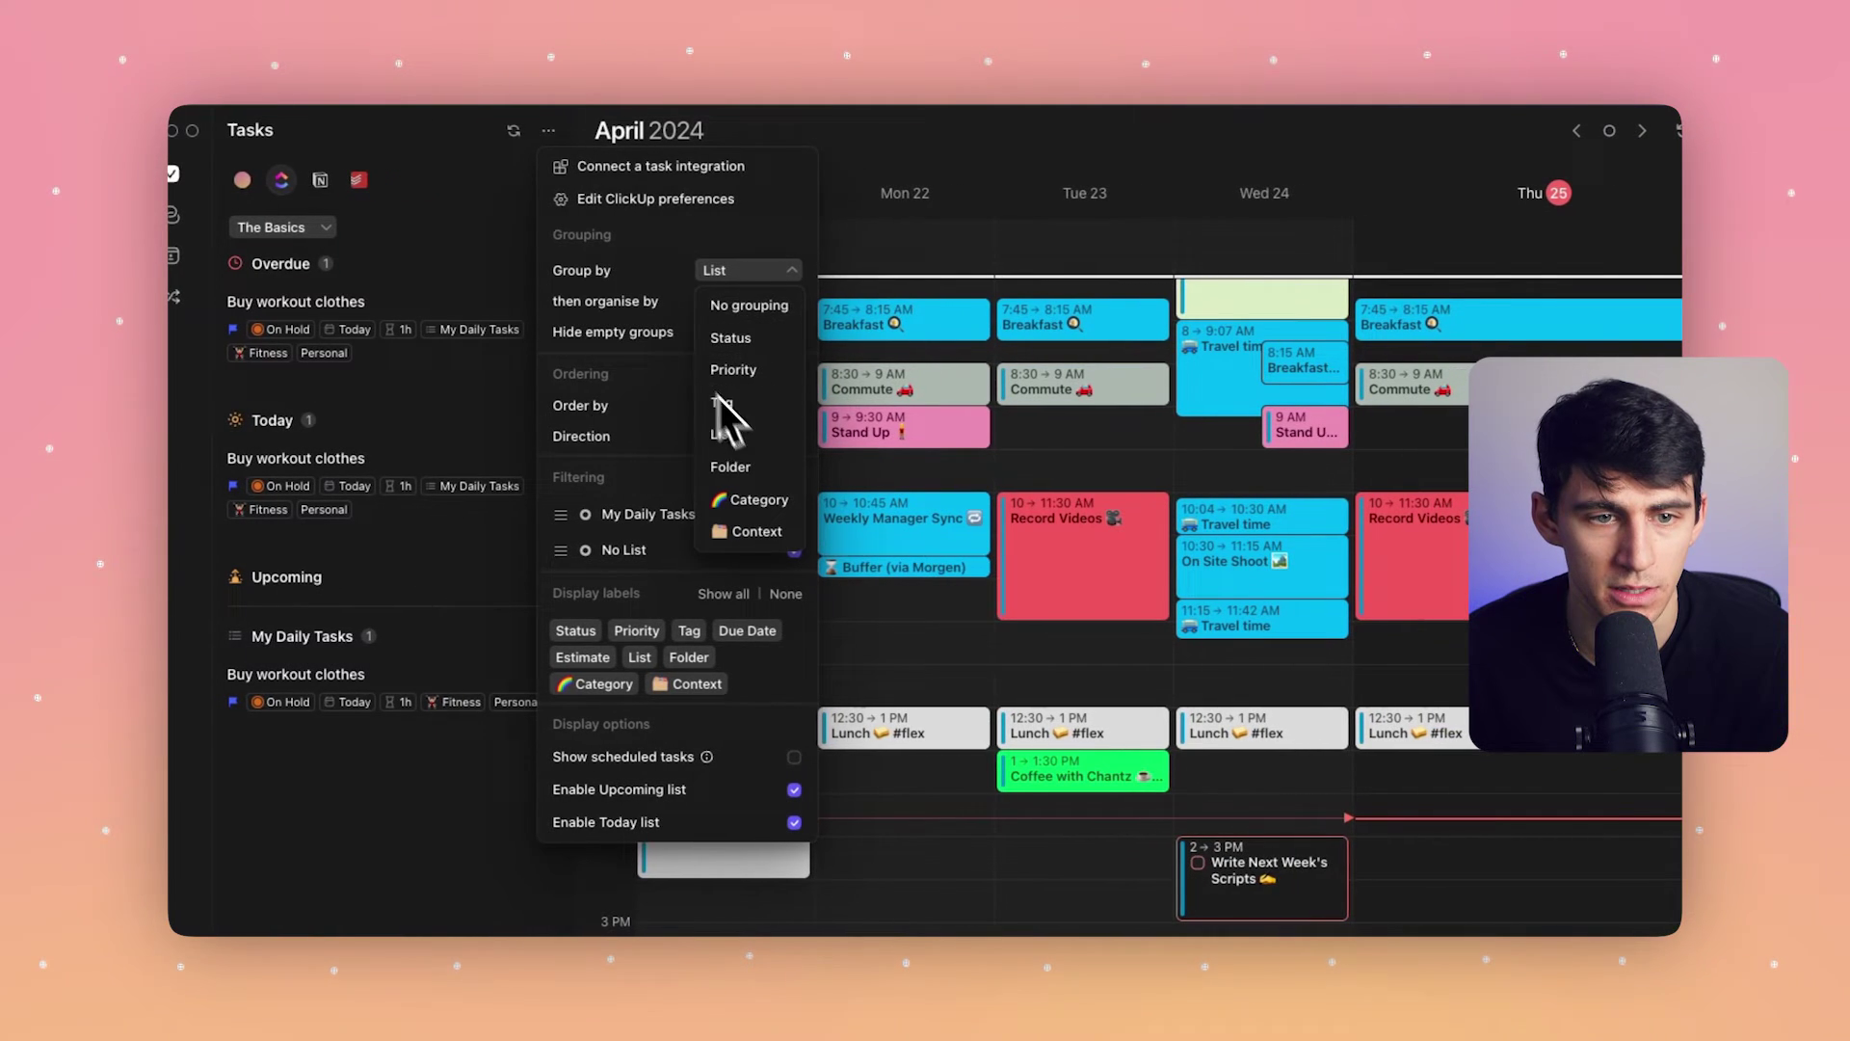
pyautogui.click(741, 277)
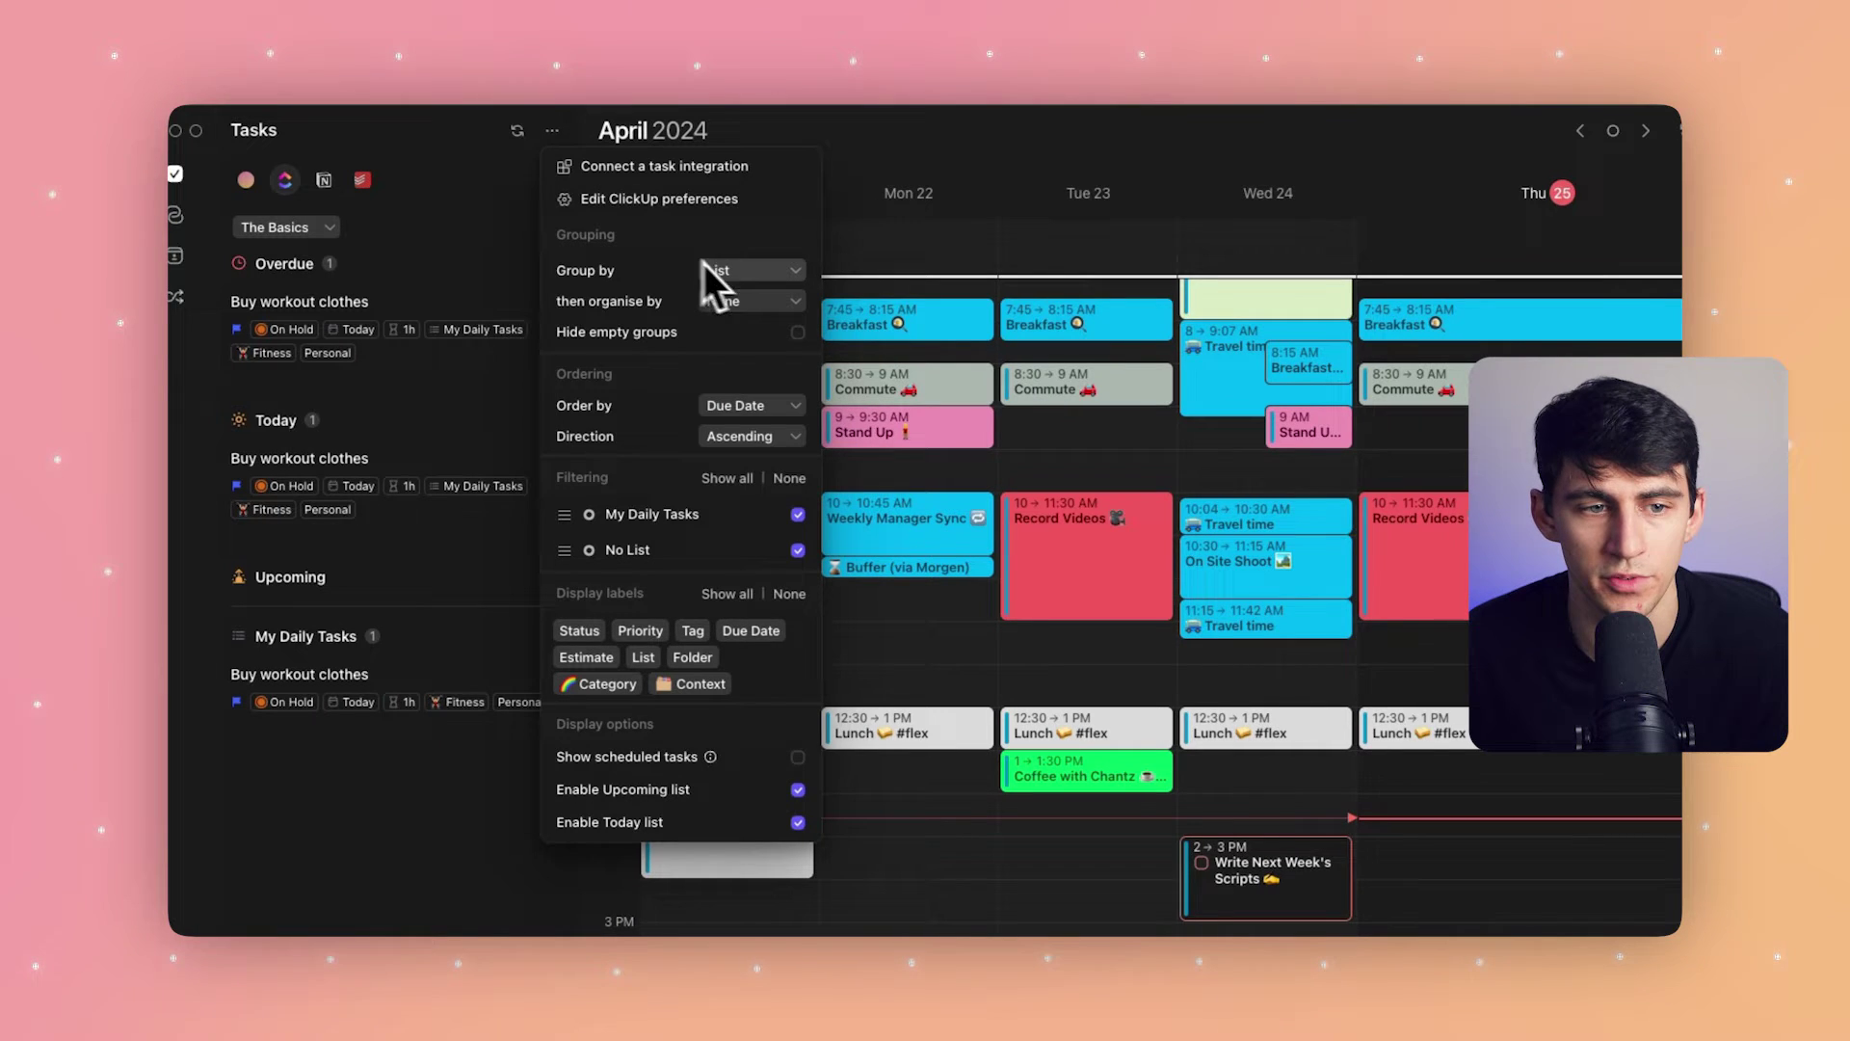
pyautogui.click(737, 412)
pyautogui.click(748, 512)
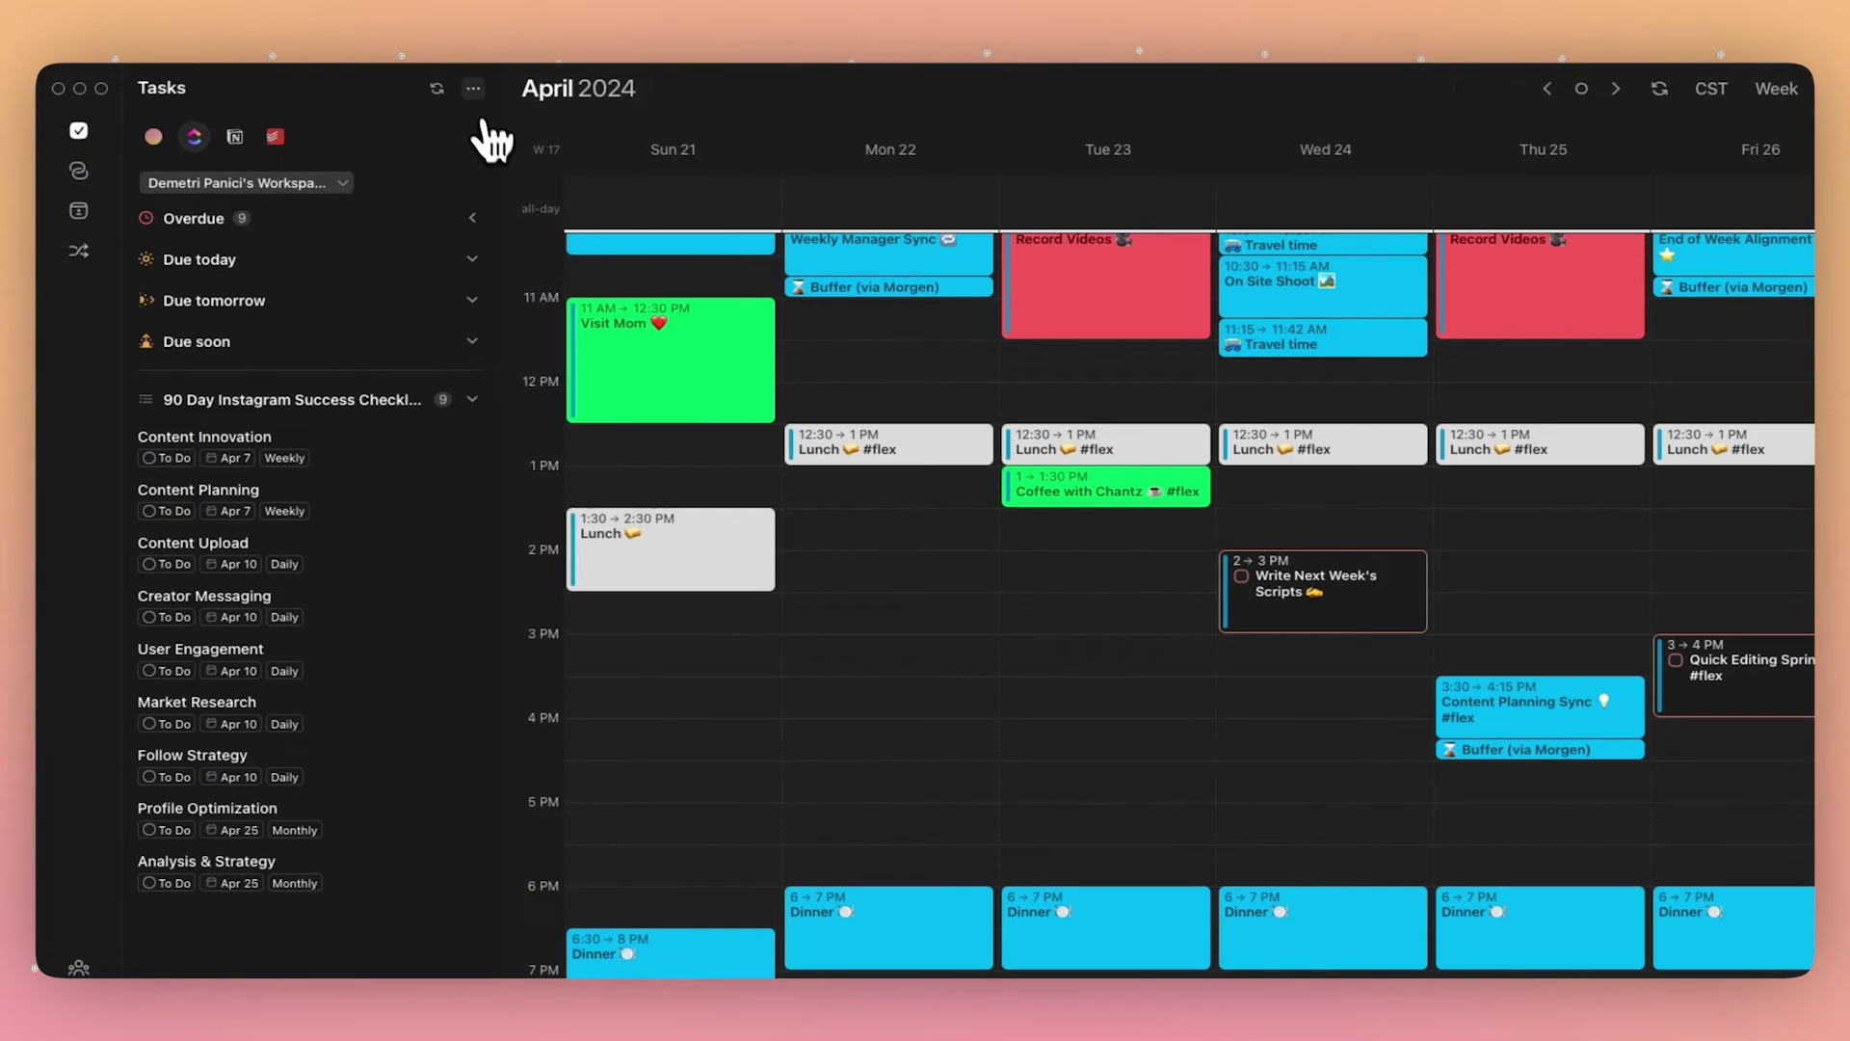
# Step: Limit the task labels to Status and Due Date, leaving Cadence off
pyautogui.click(491, 124)
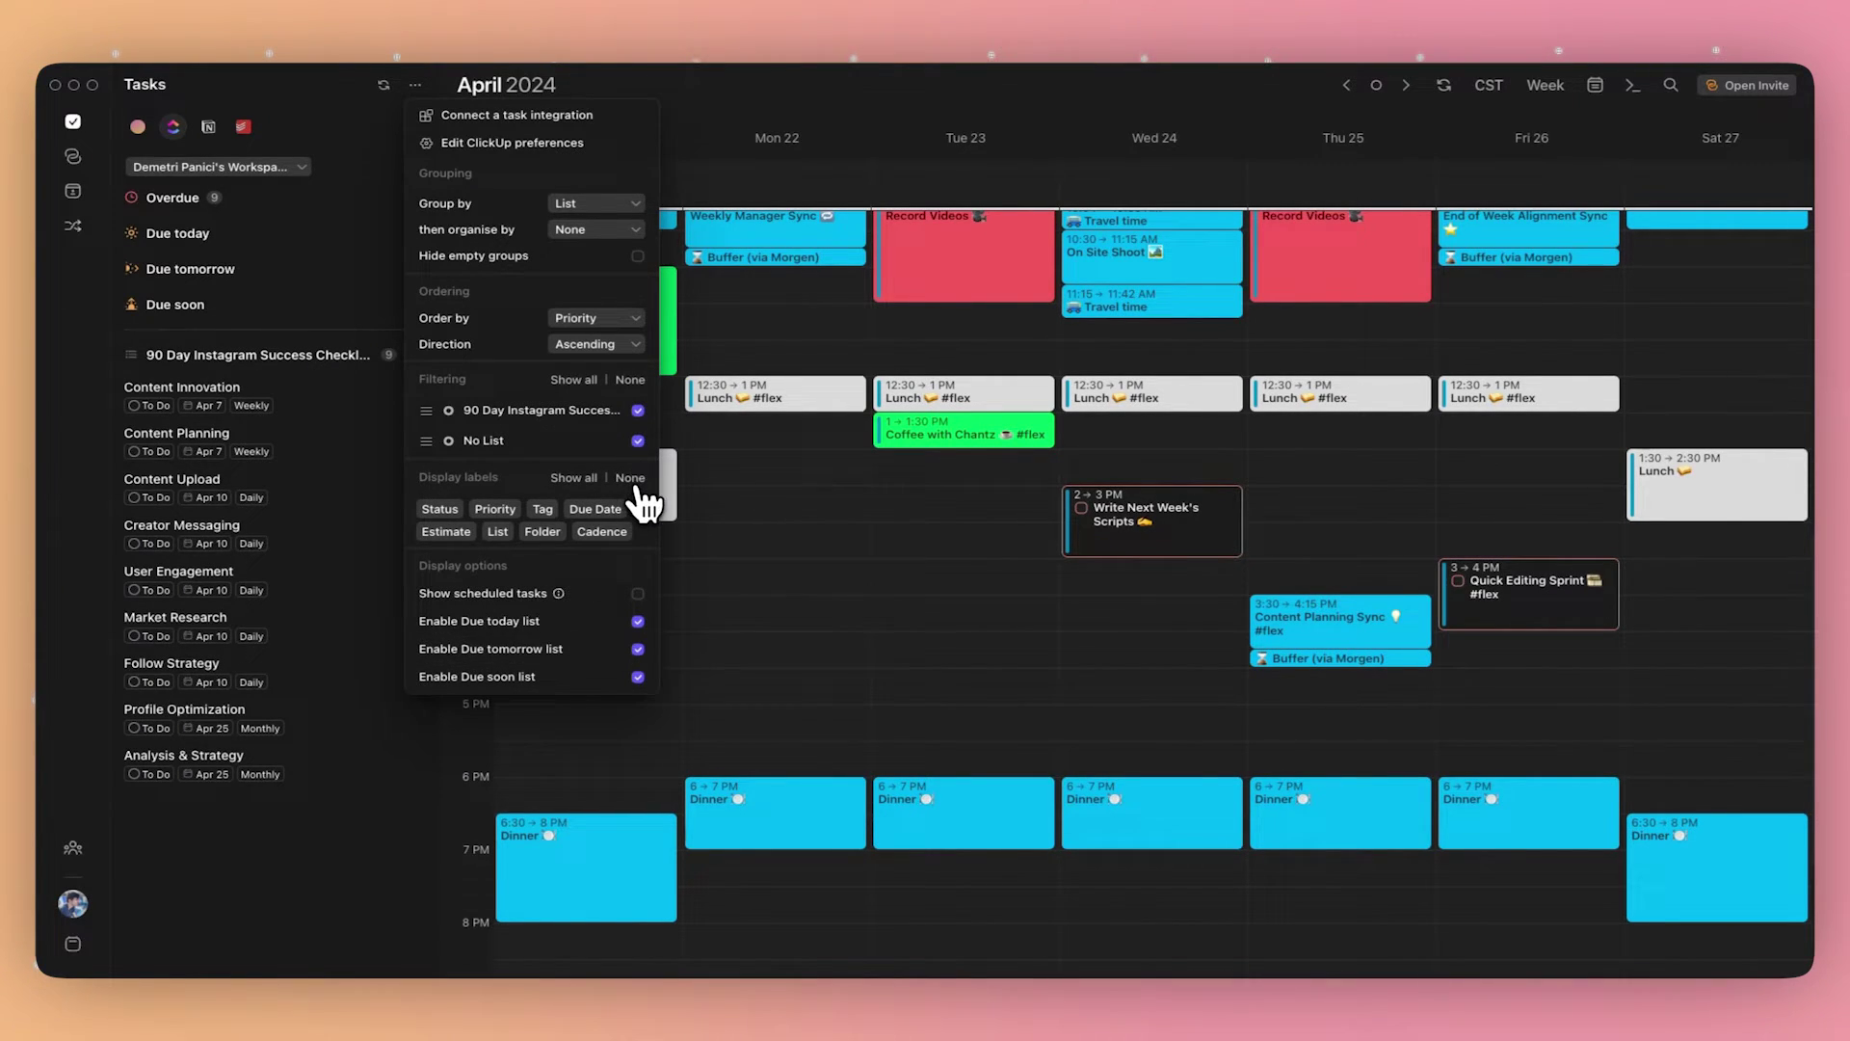
pyautogui.click(632, 479)
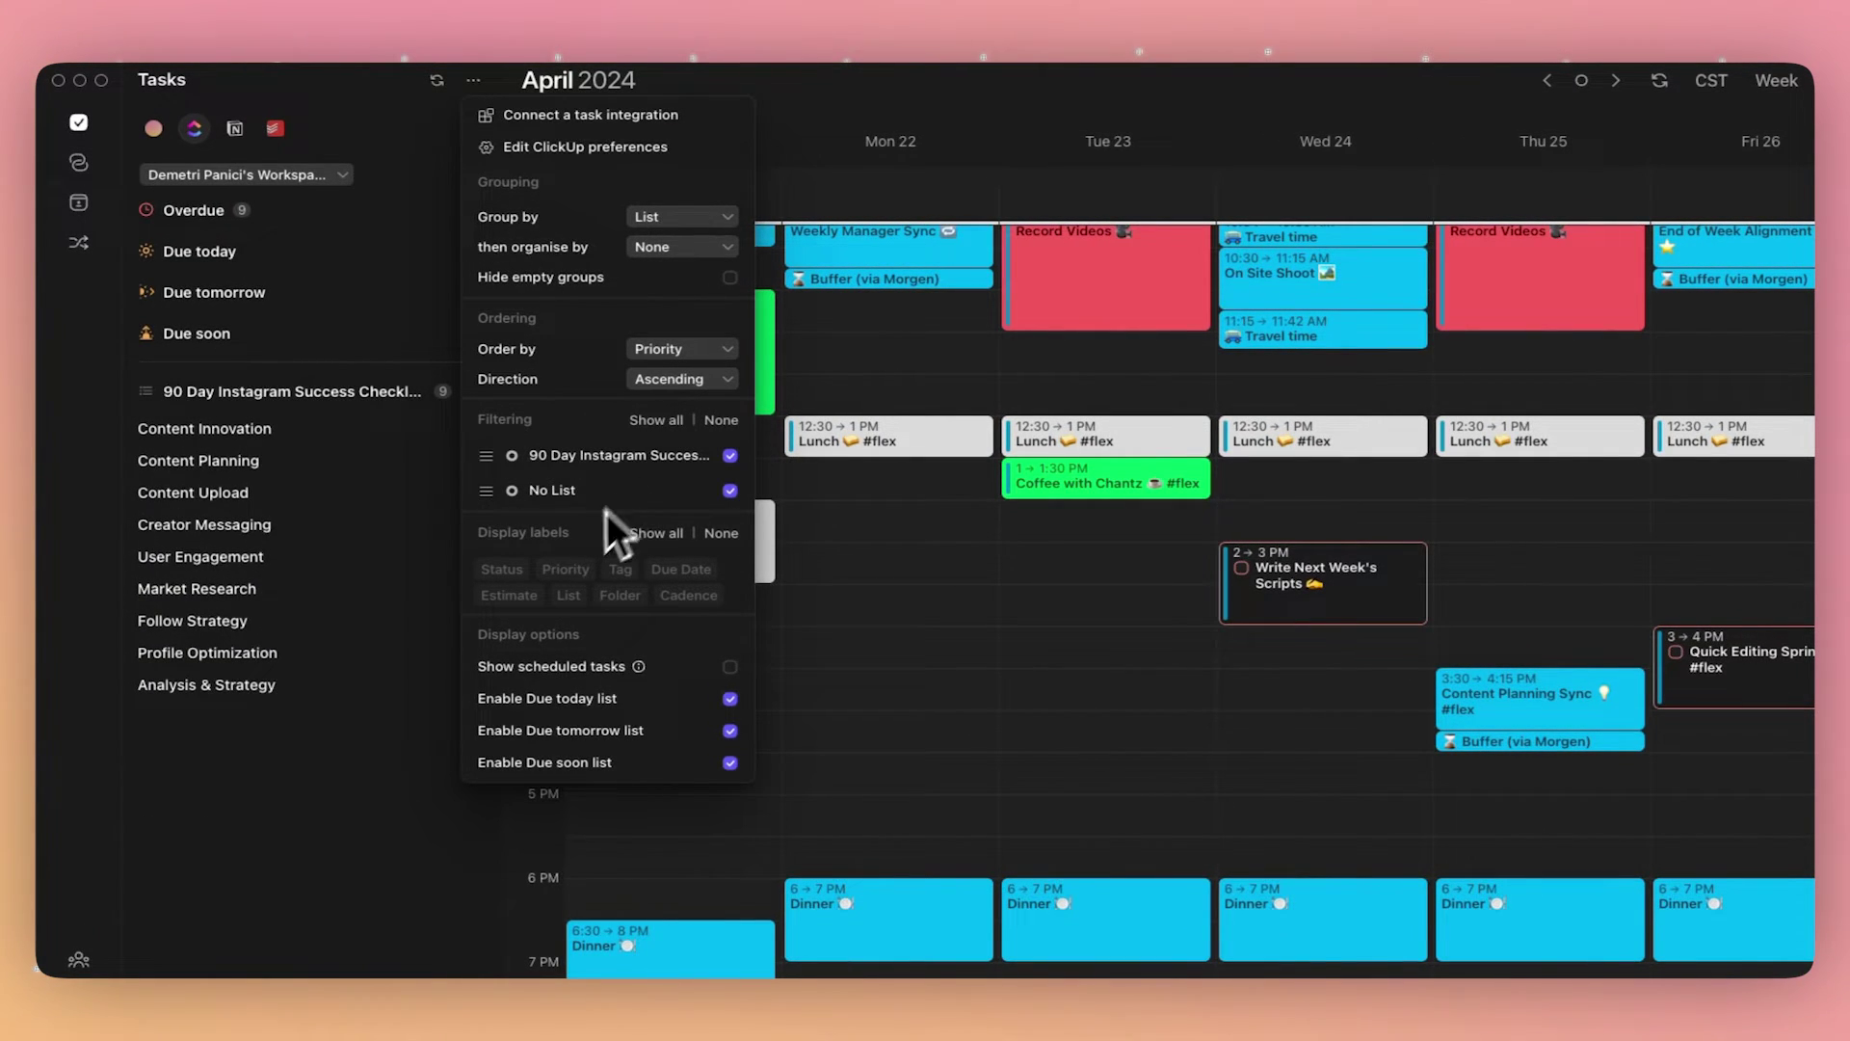
pyautogui.click(501, 570)
pyautogui.click(681, 569)
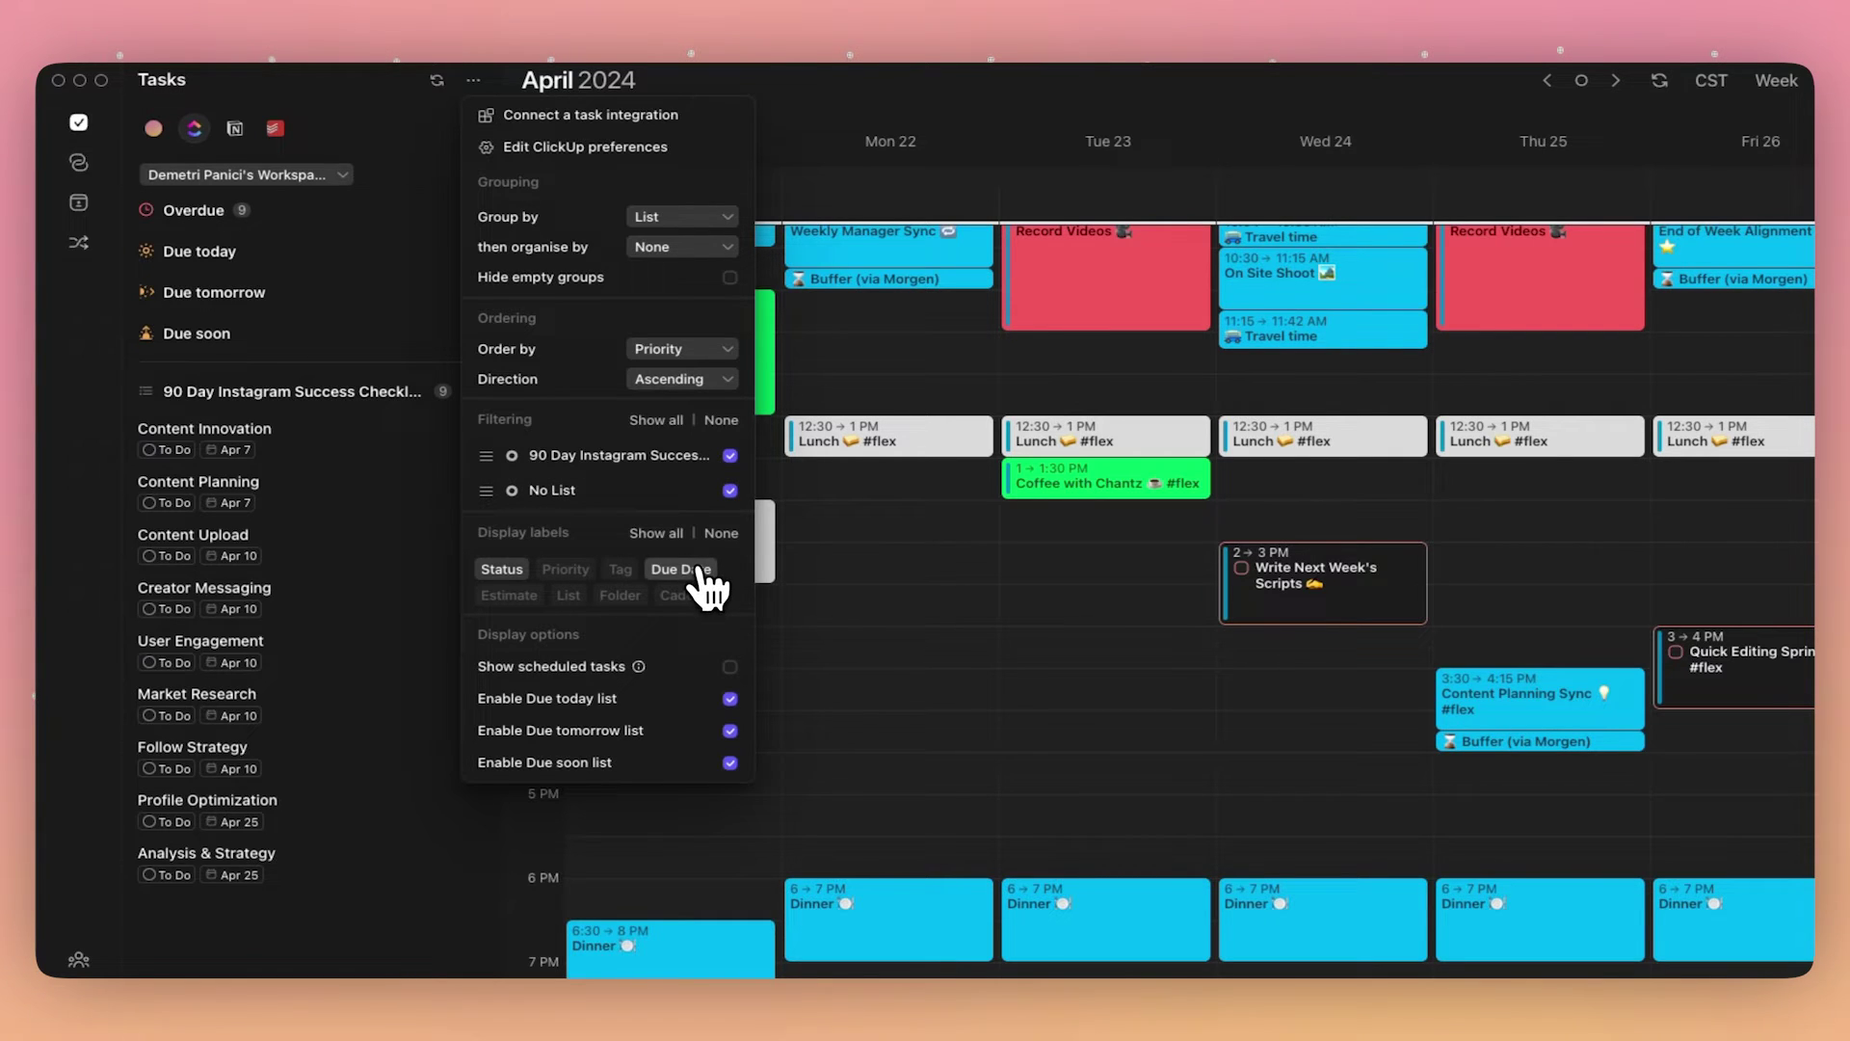
pyautogui.click(688, 595)
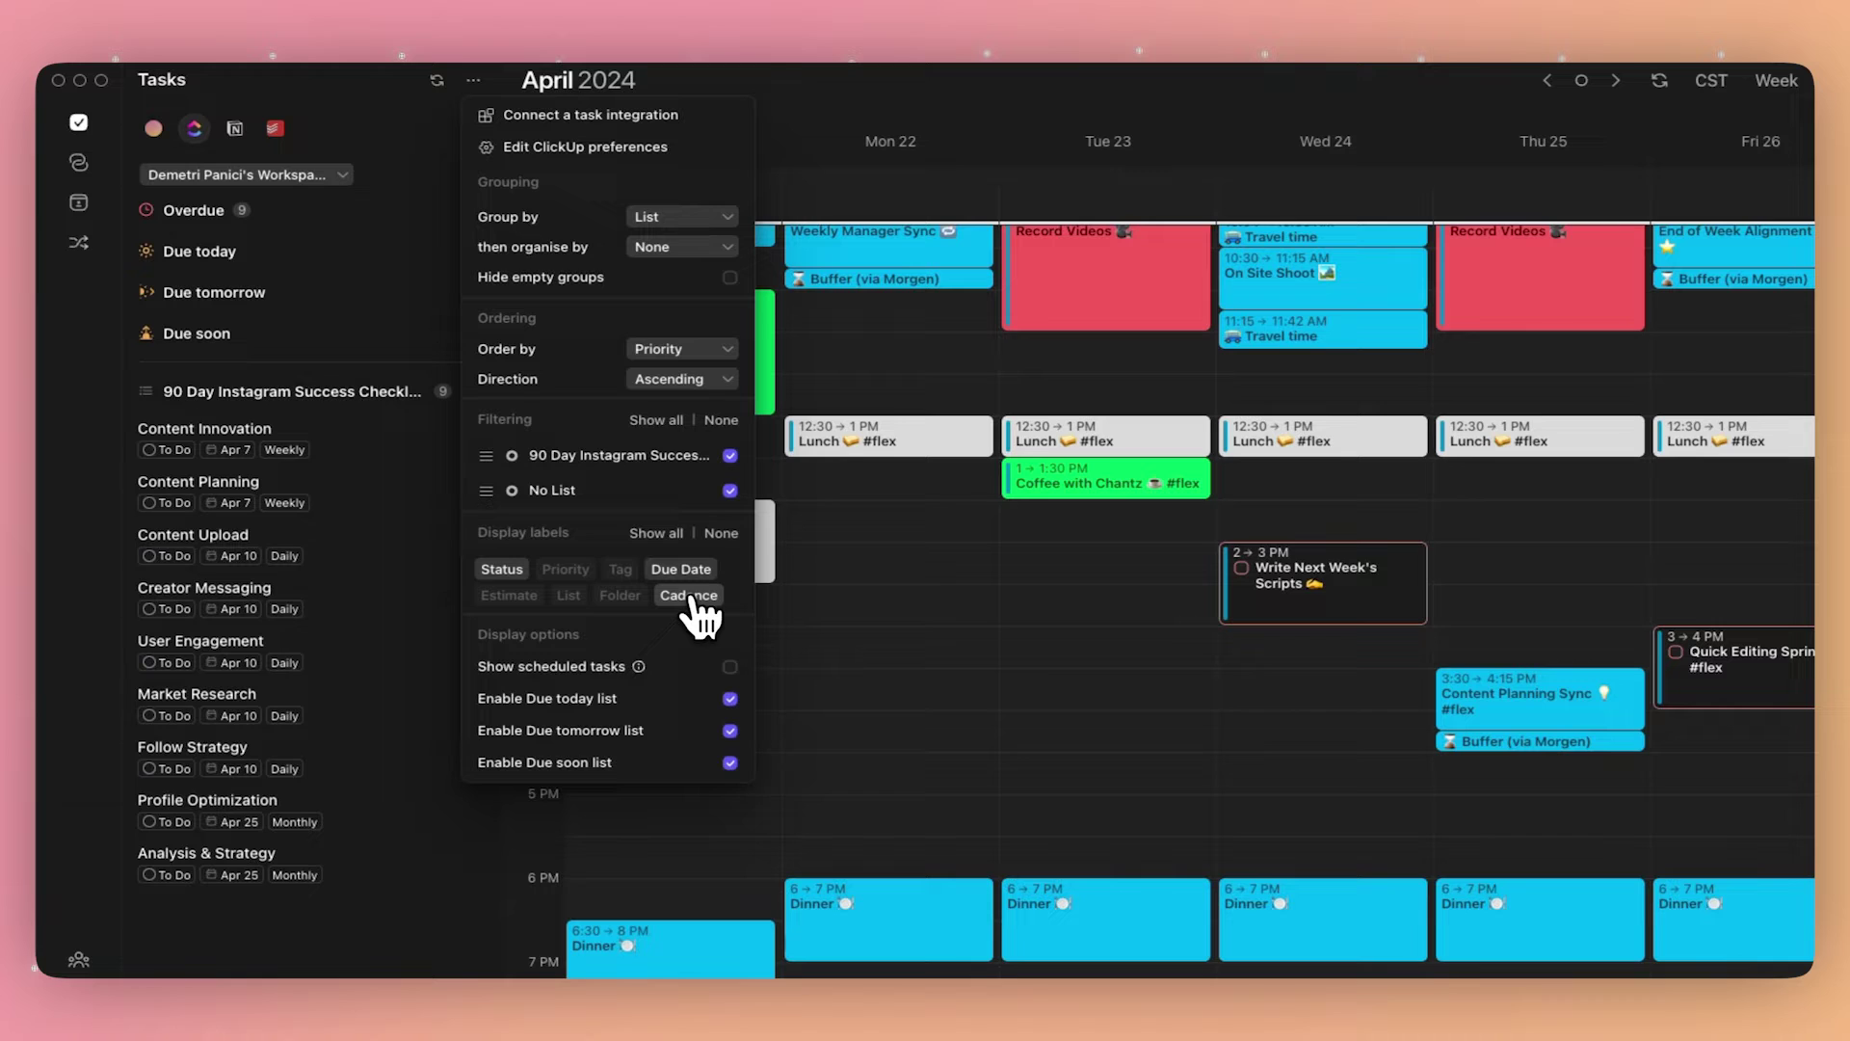
pyautogui.click(689, 596)
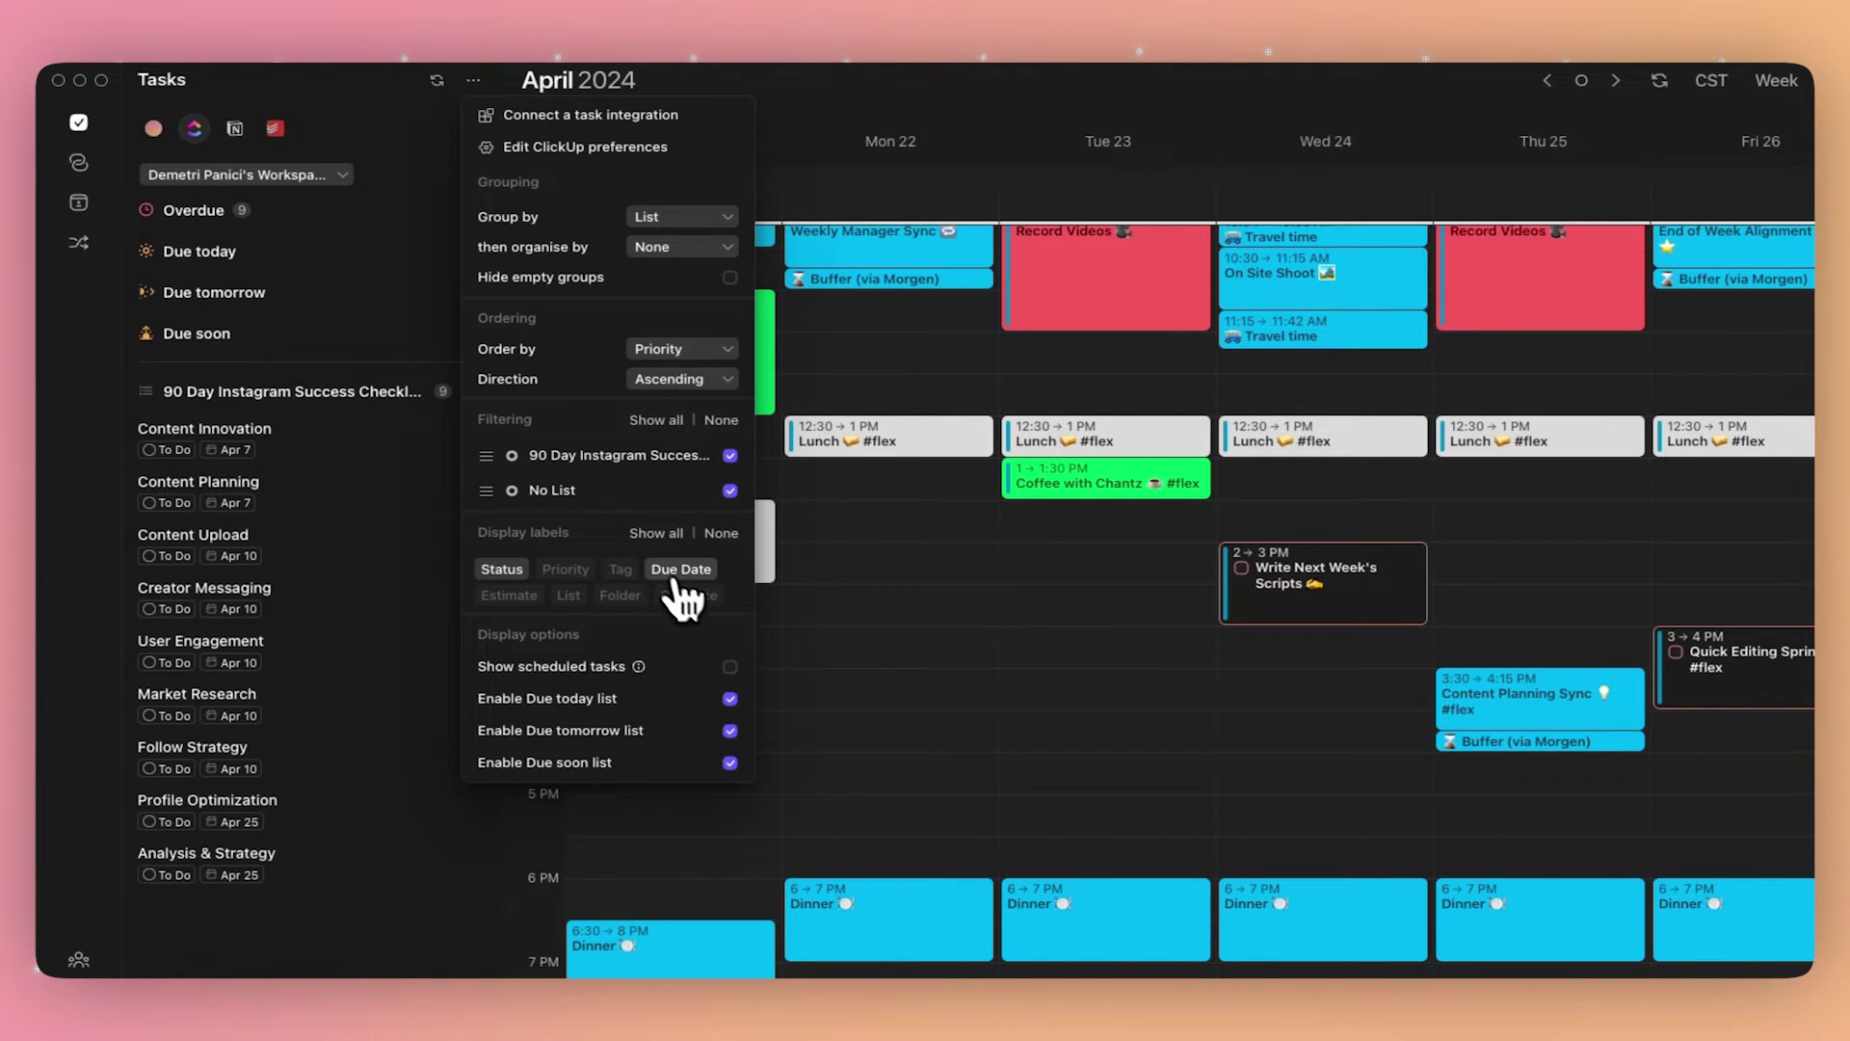
pyautogui.click(406, 291)
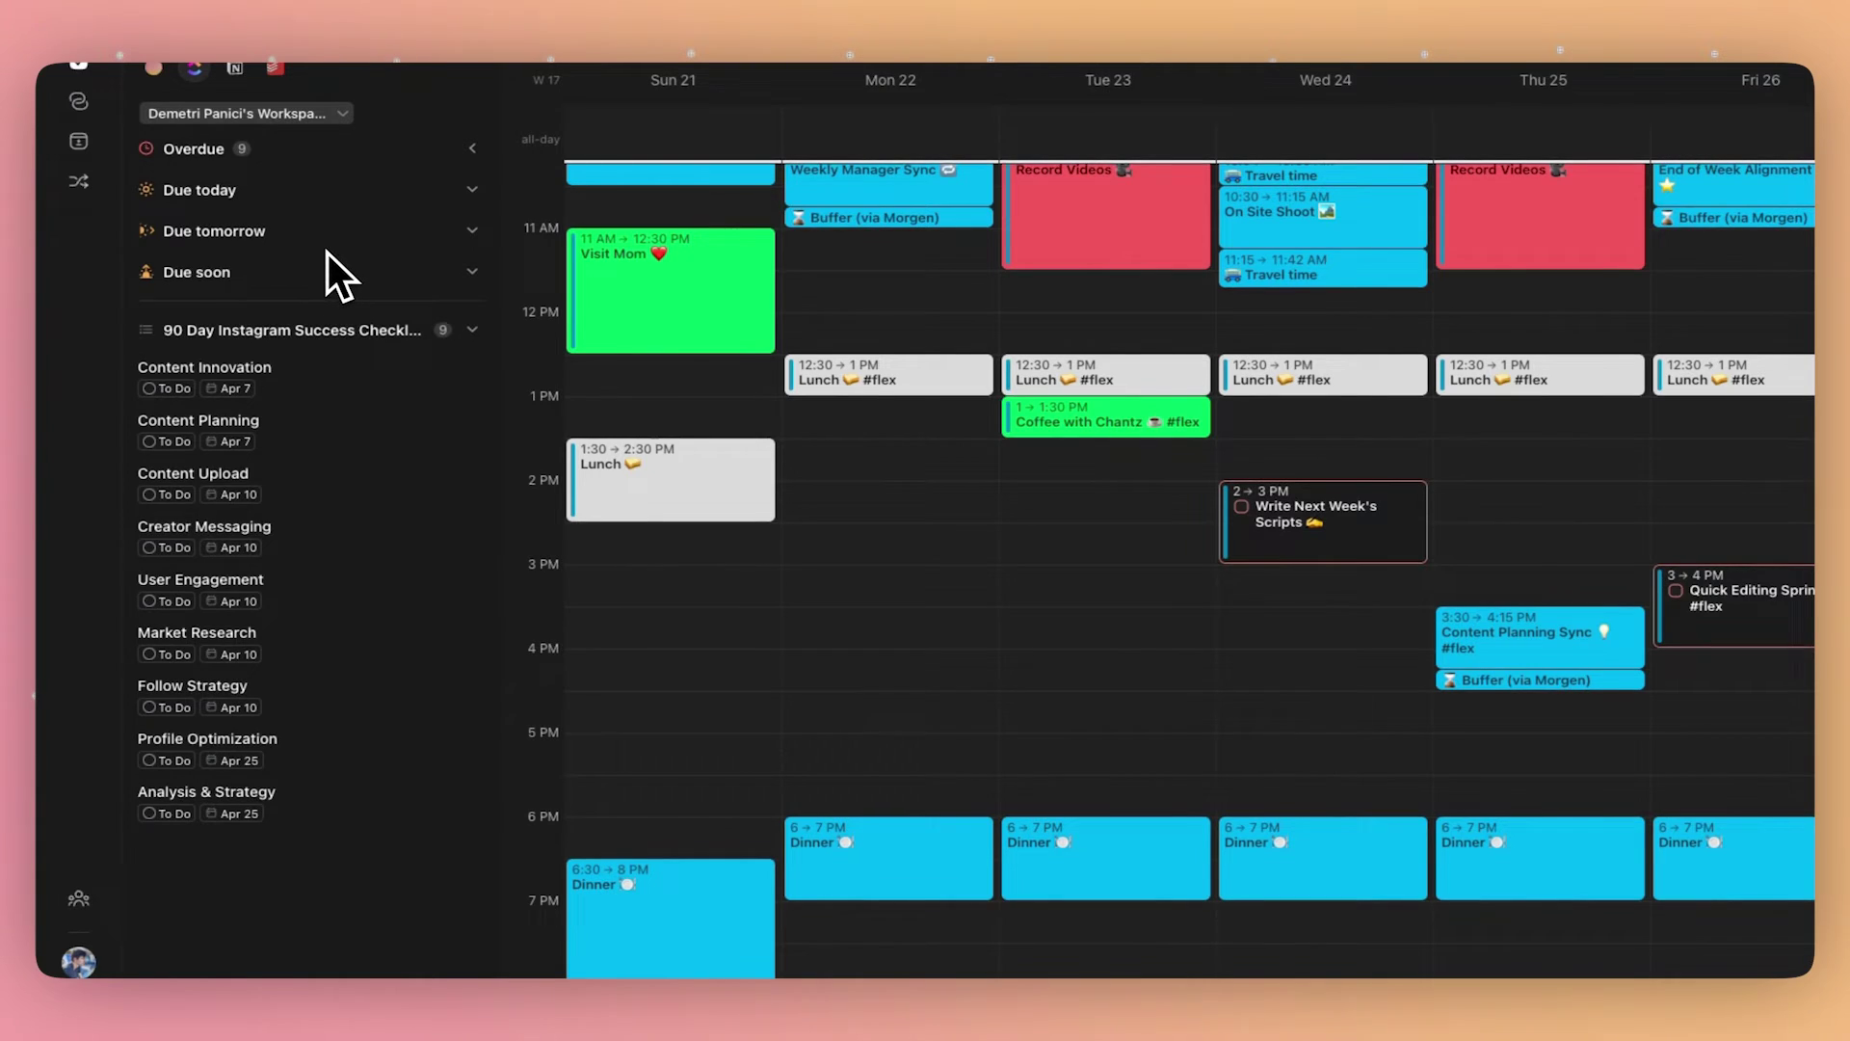
# Step: Switch to The Basics and show only Status, Priority, Due Date and Estimate labels
pyautogui.click(270, 159)
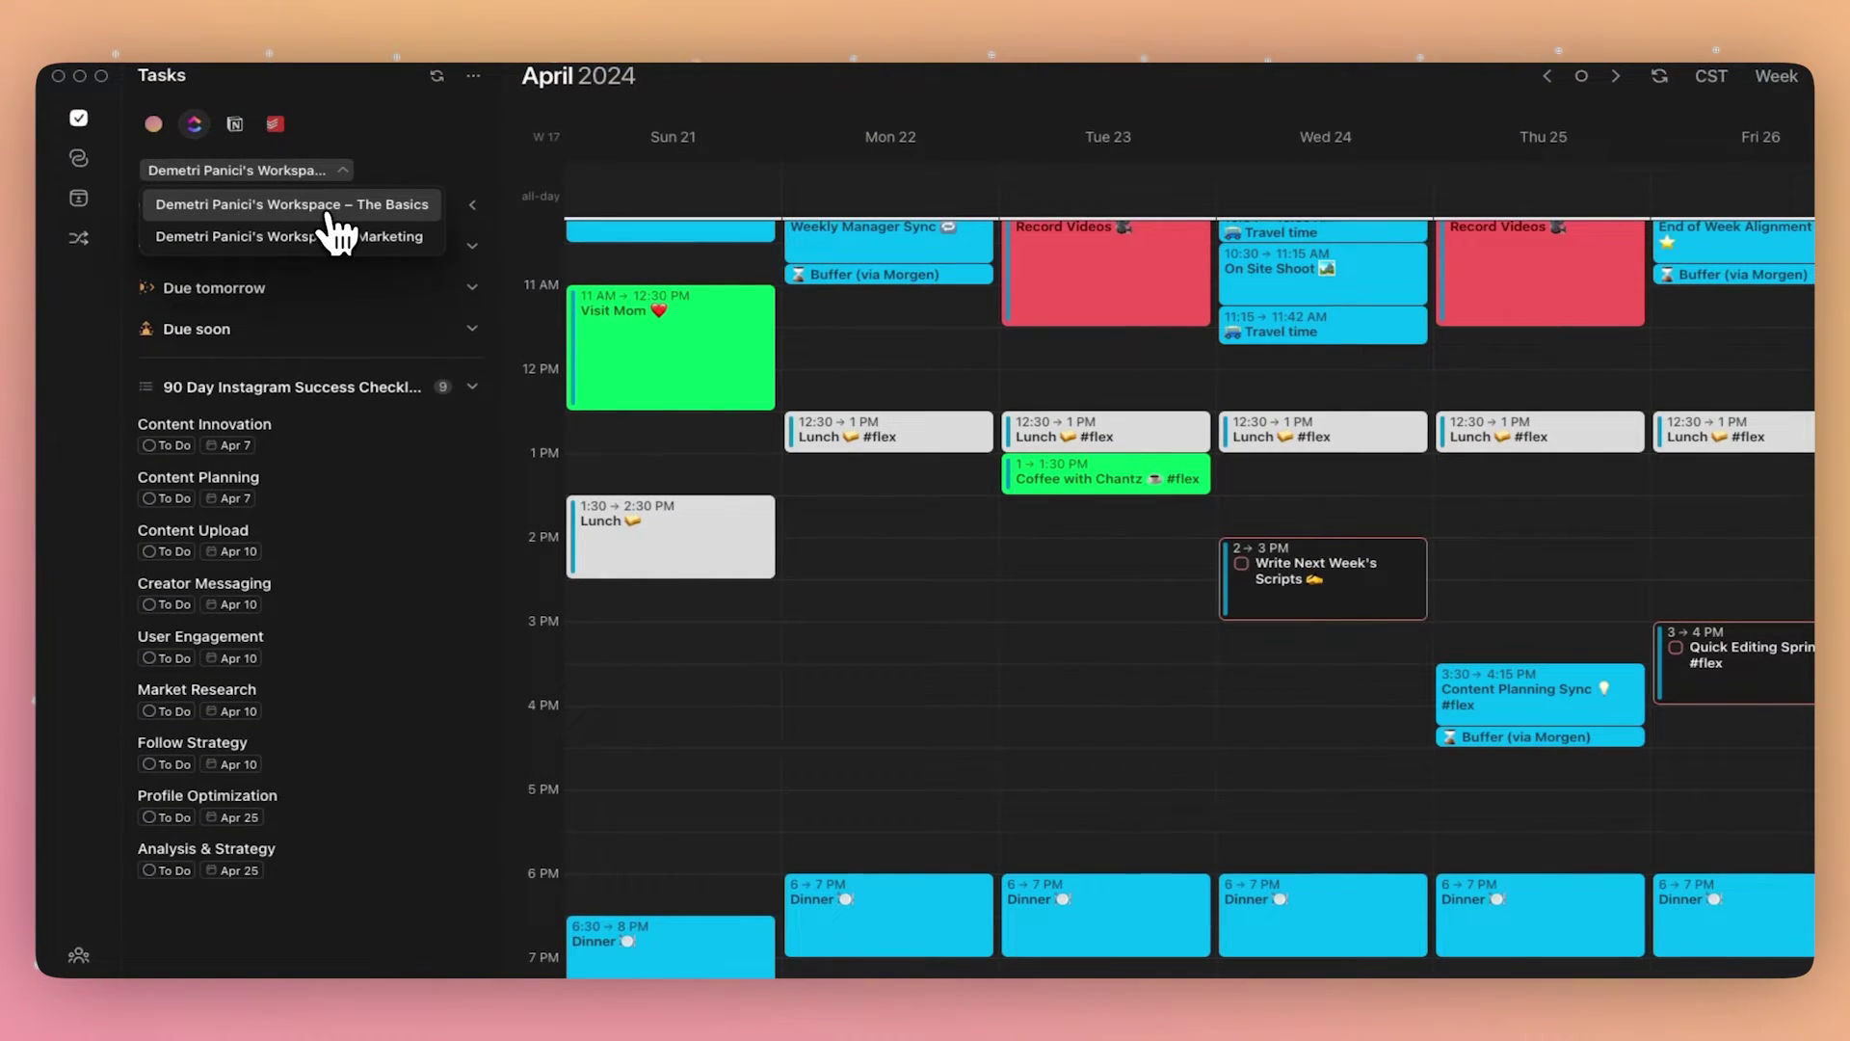
pyautogui.click(333, 231)
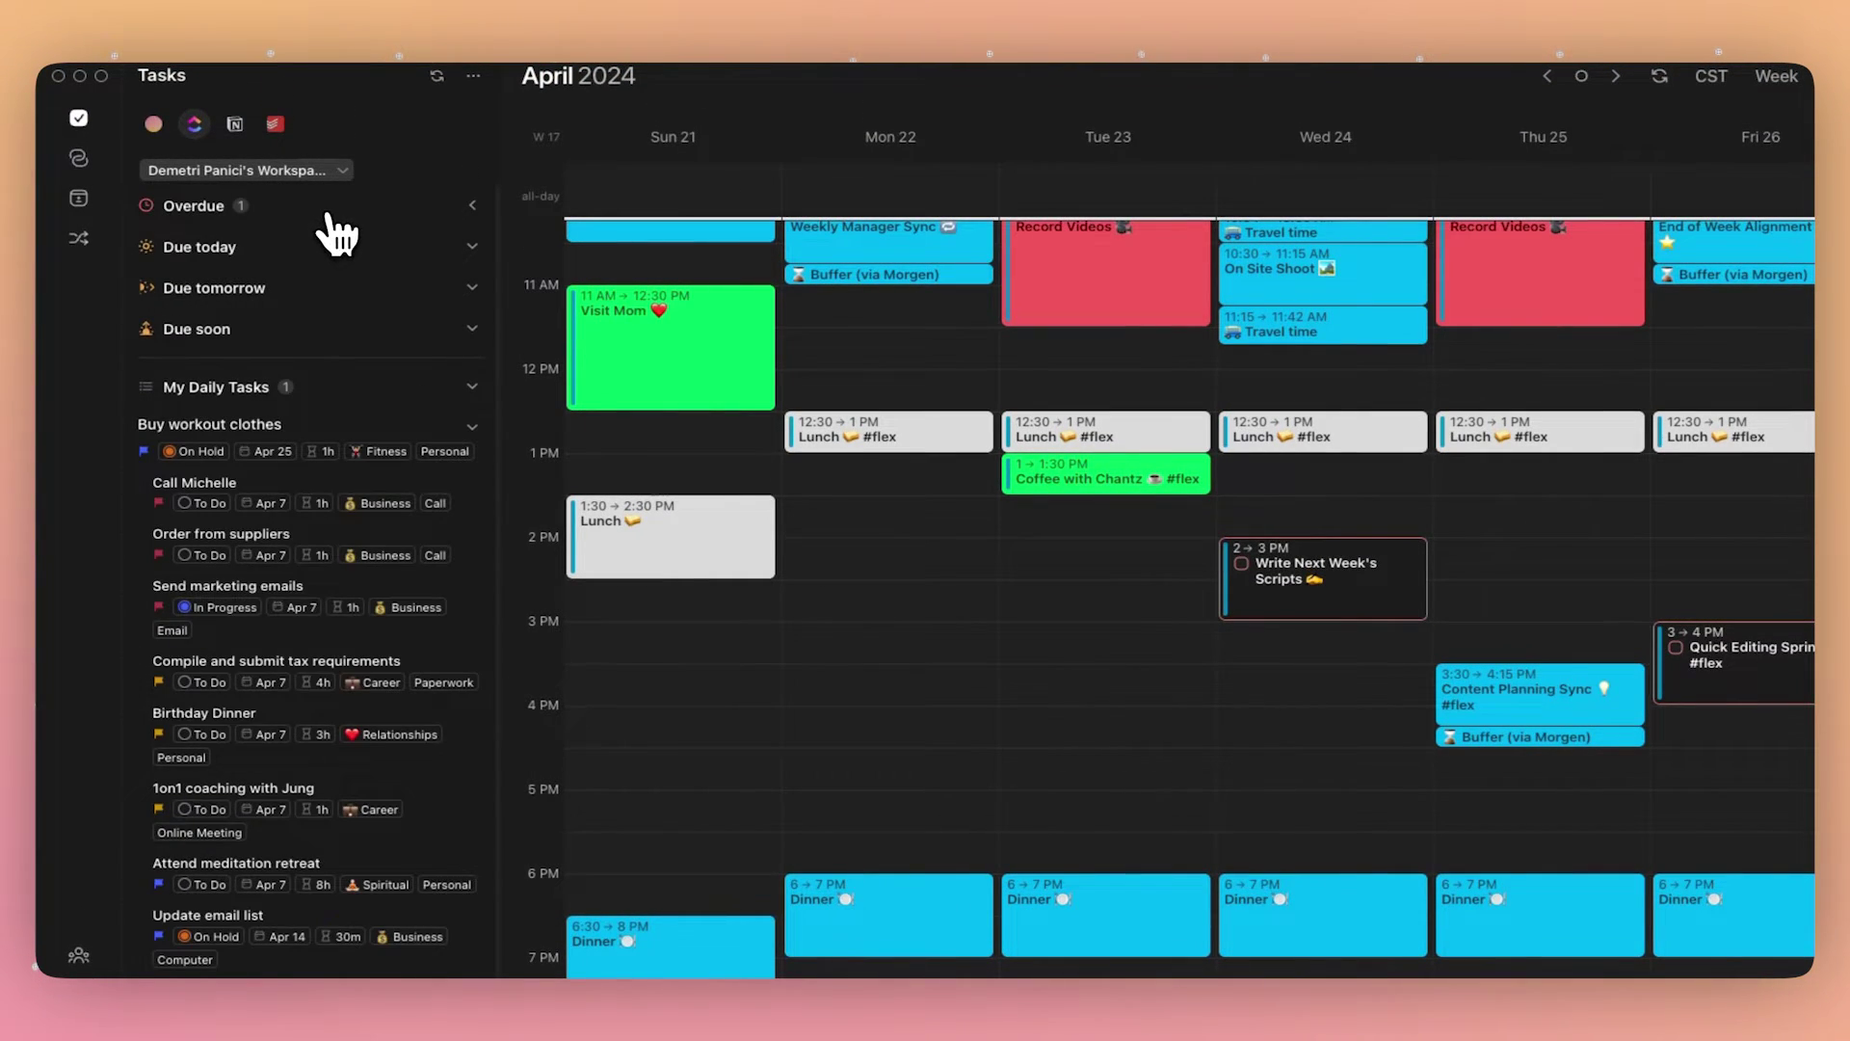
pyautogui.click(473, 77)
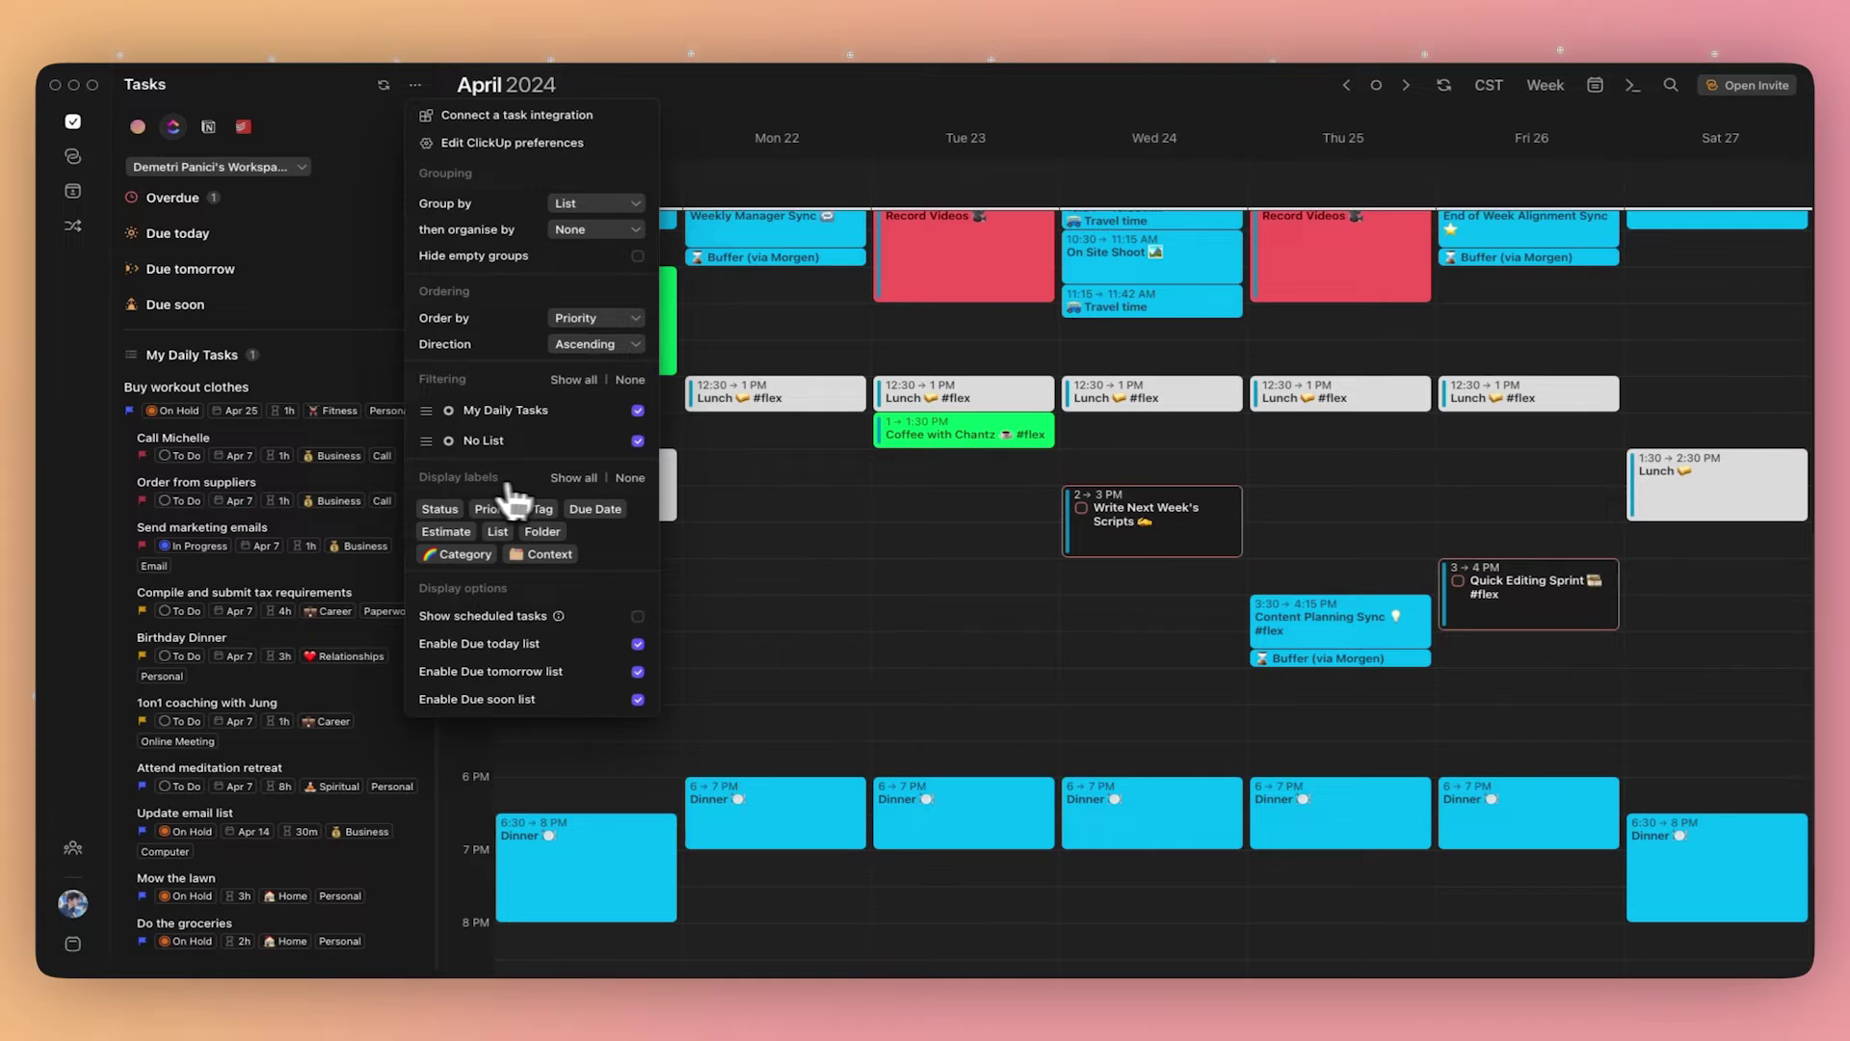
pyautogui.click(630, 476)
pyautogui.click(439, 509)
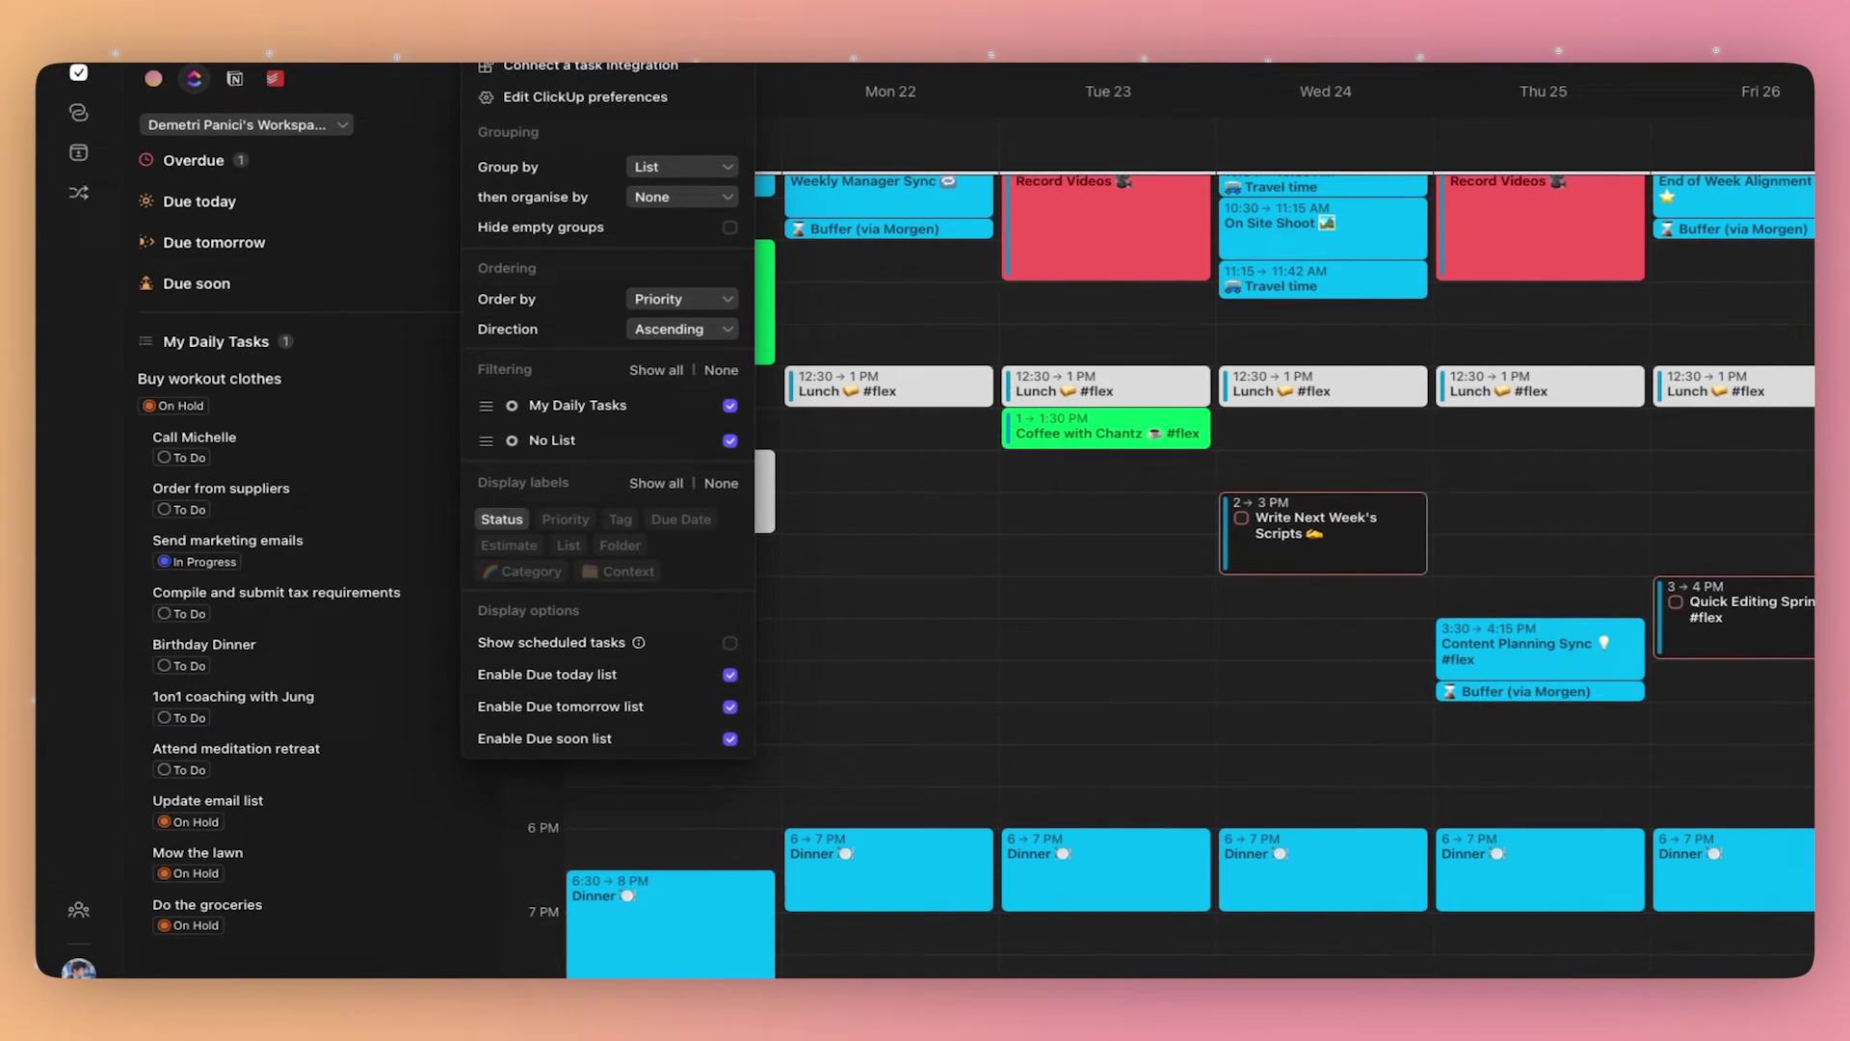
pyautogui.click(566, 520)
pyautogui.click(681, 519)
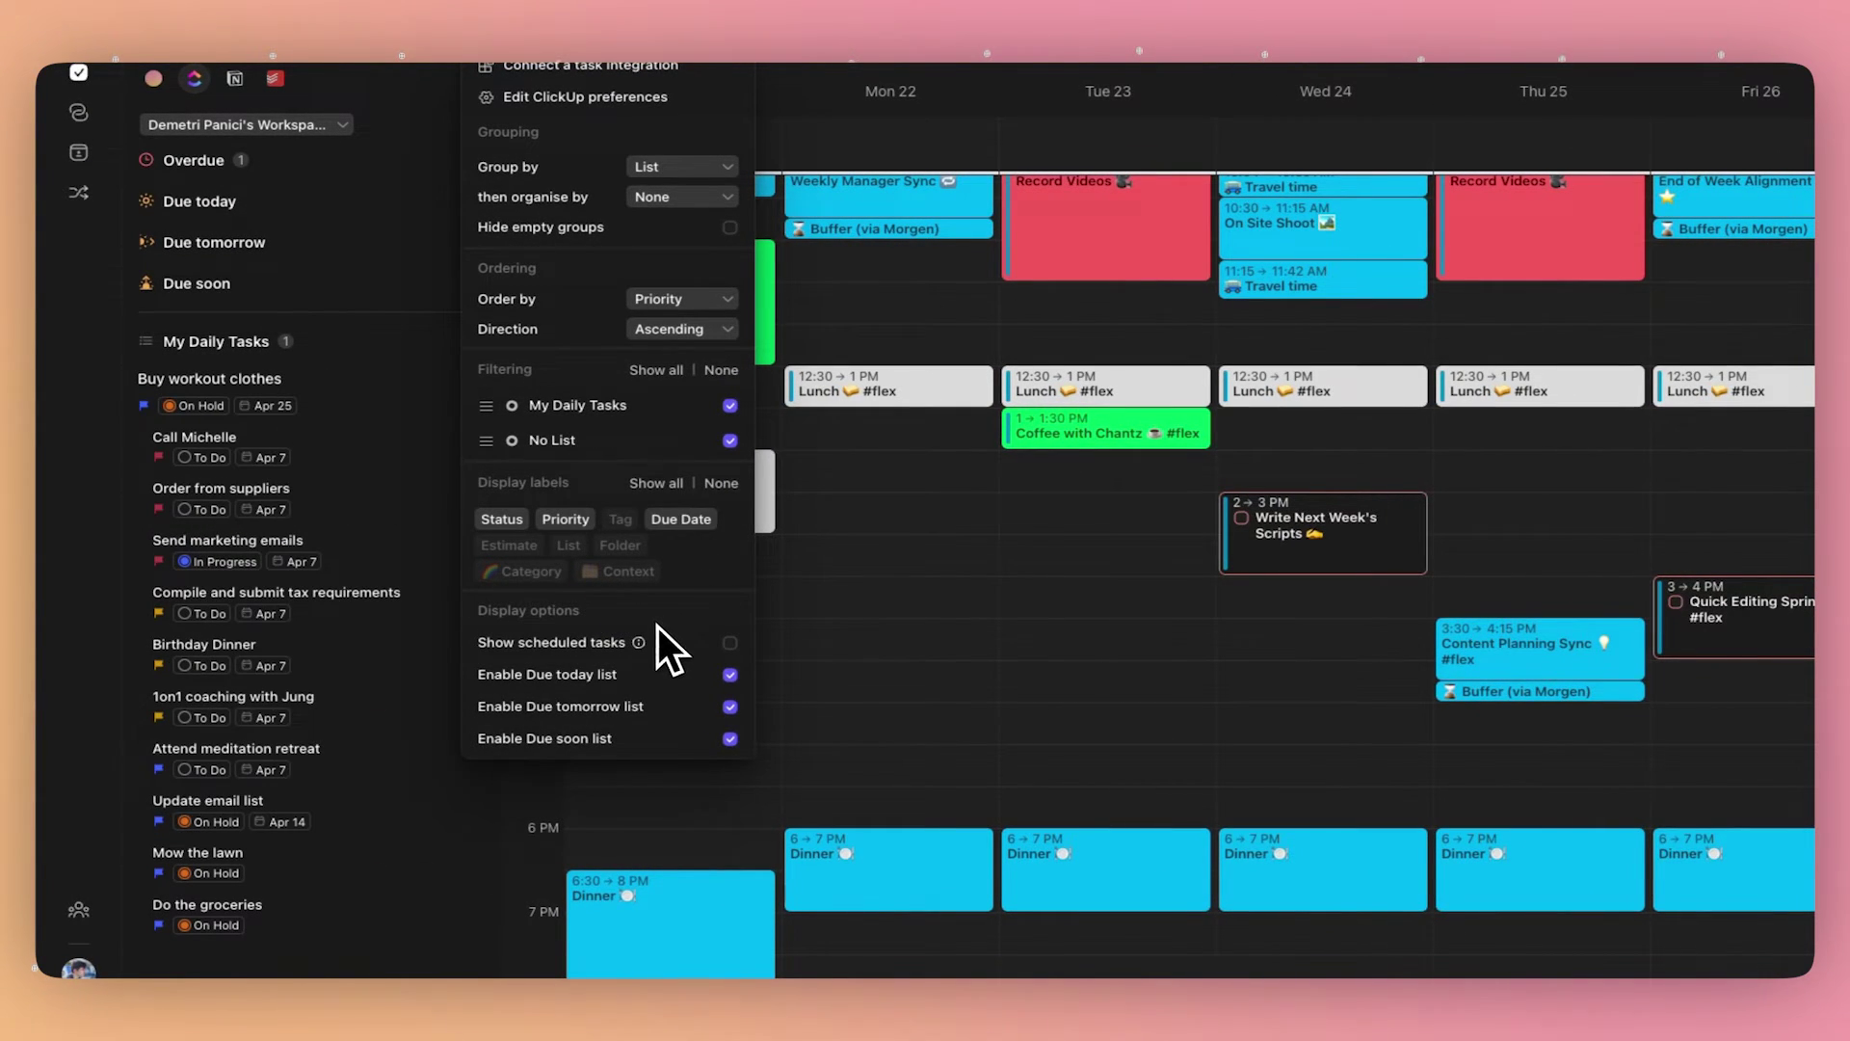
pyautogui.click(510, 546)
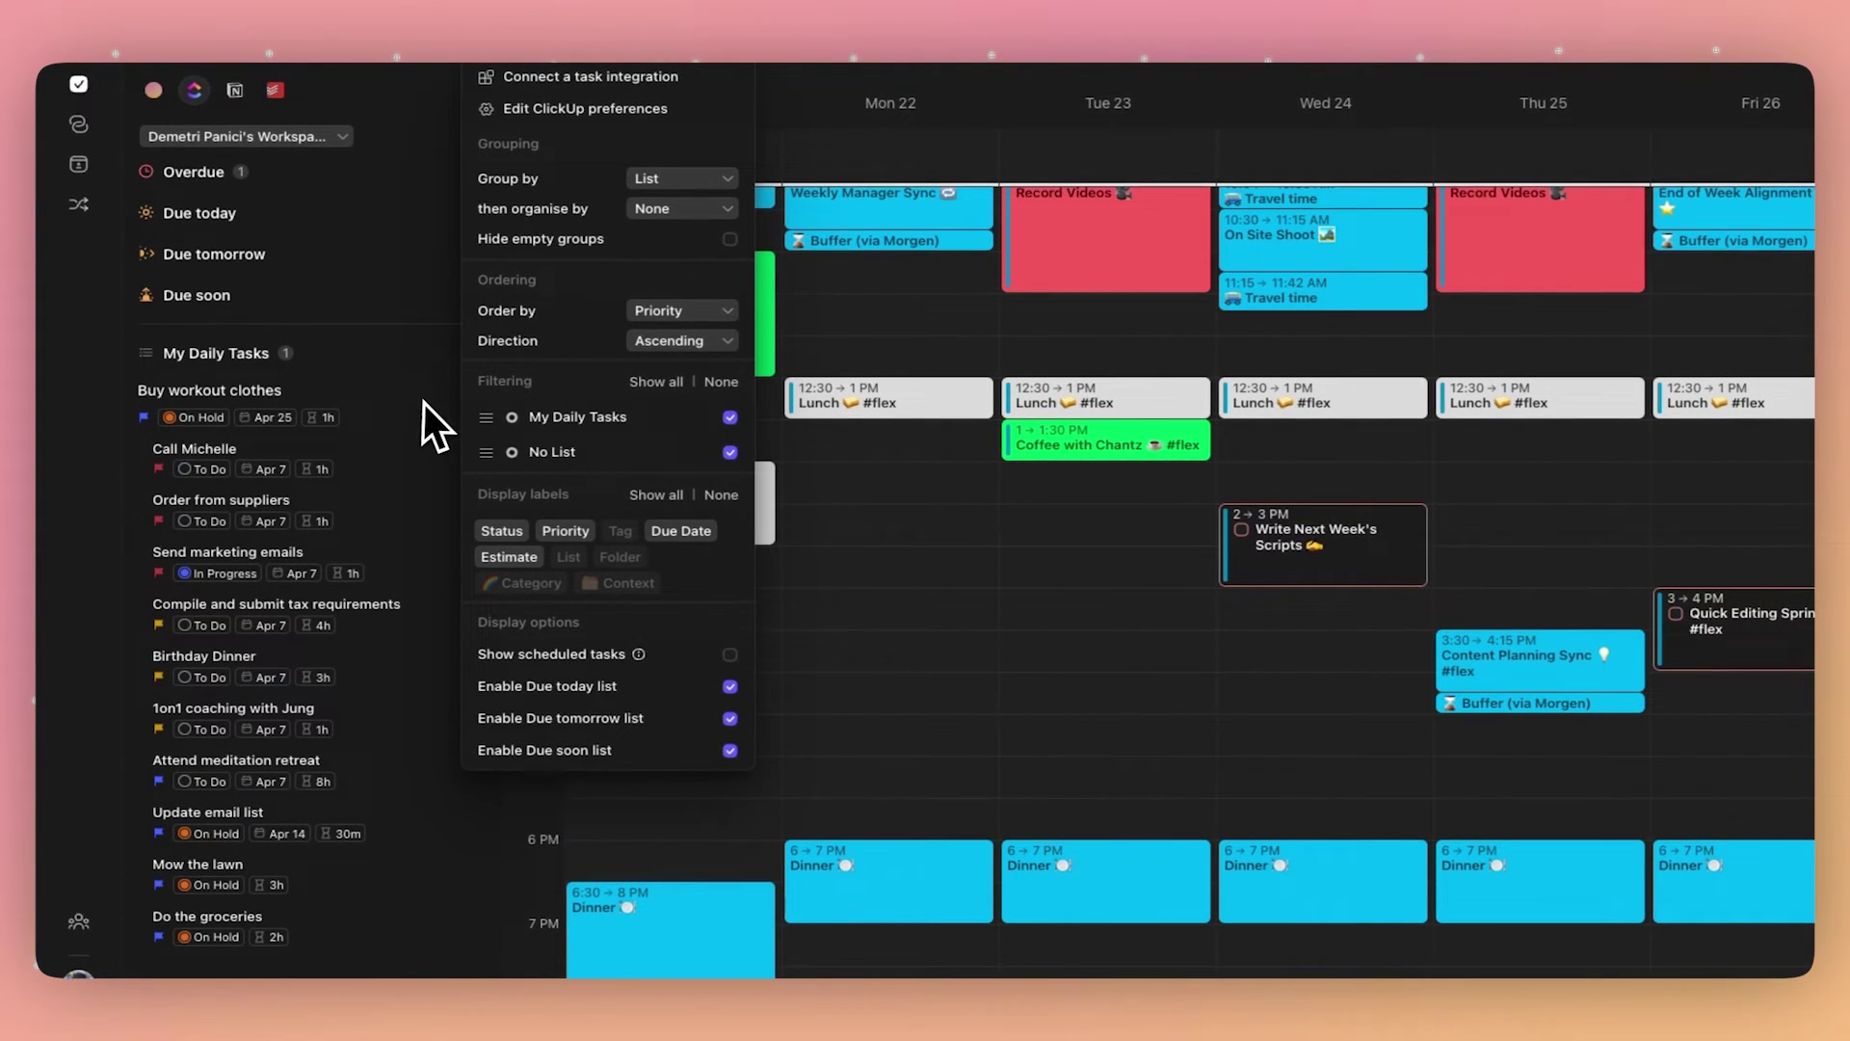
pyautogui.click(304, 411)
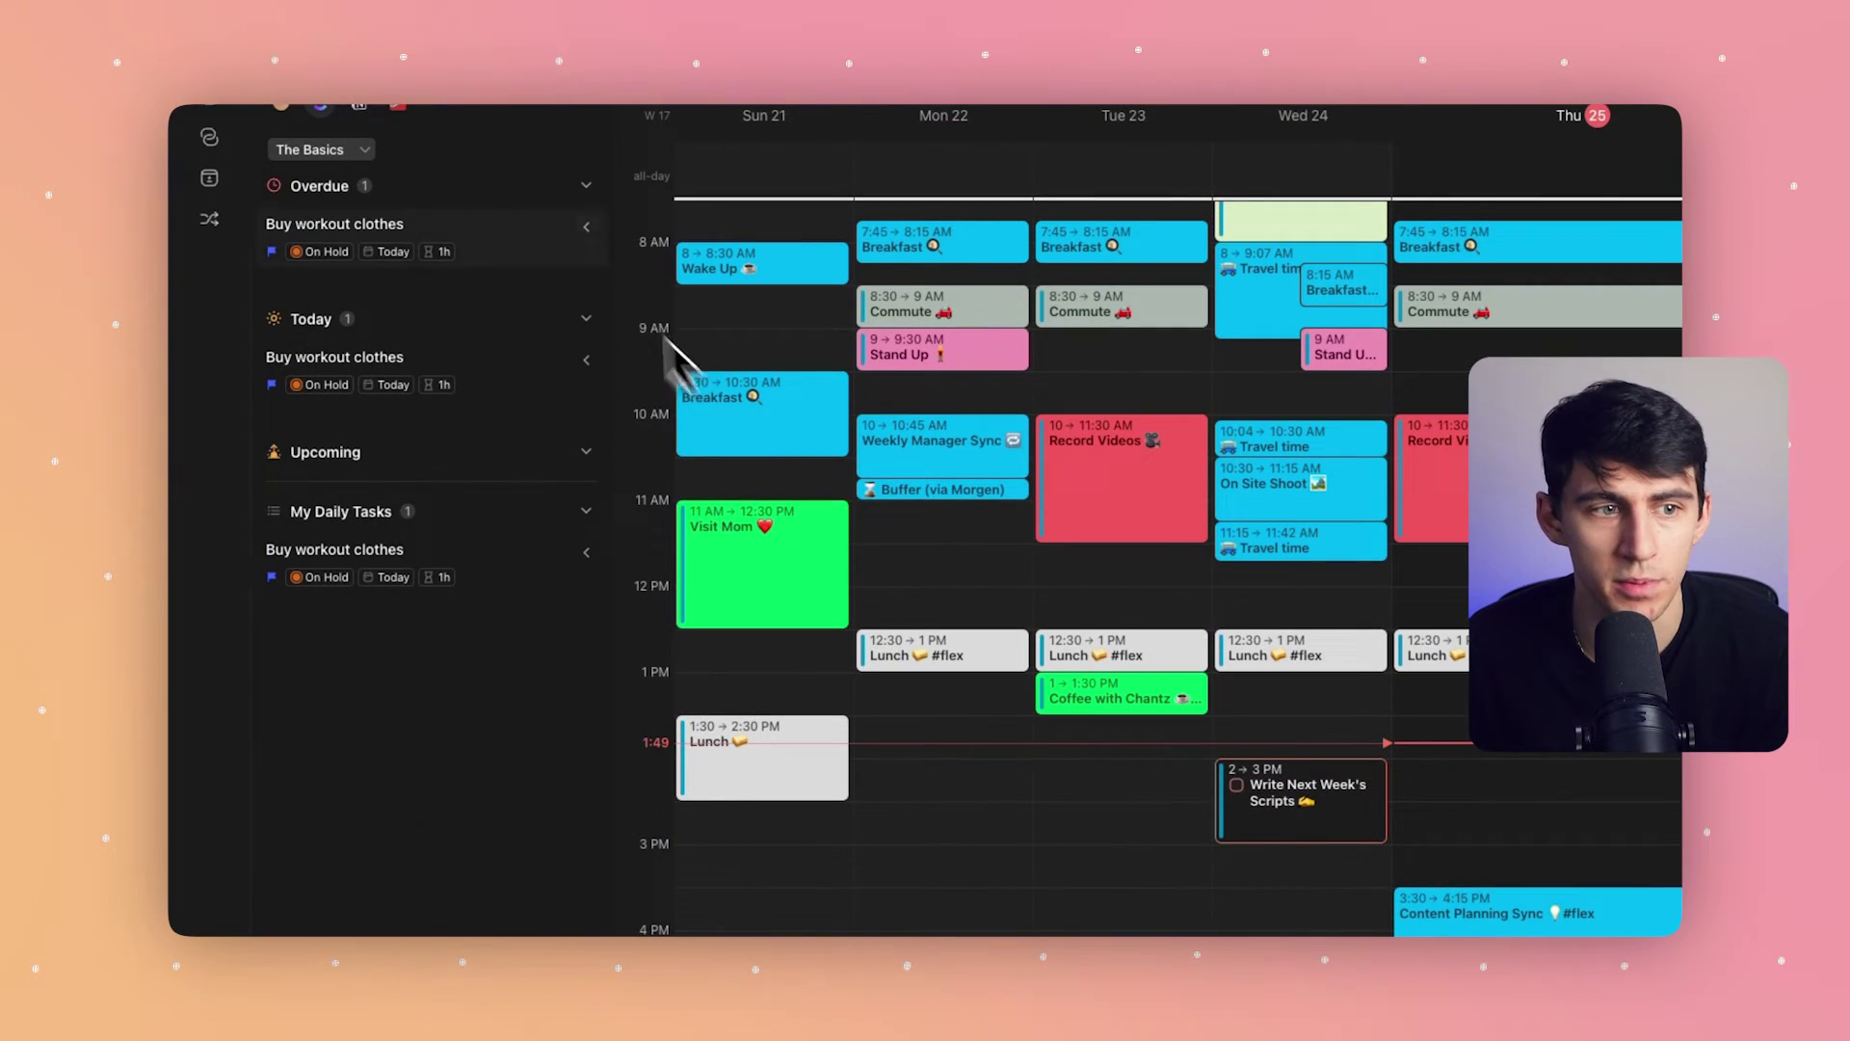
# Step: Collapse the Overdue group and switch the sidebar to the Marketing workspace
pyautogui.click(586, 185)
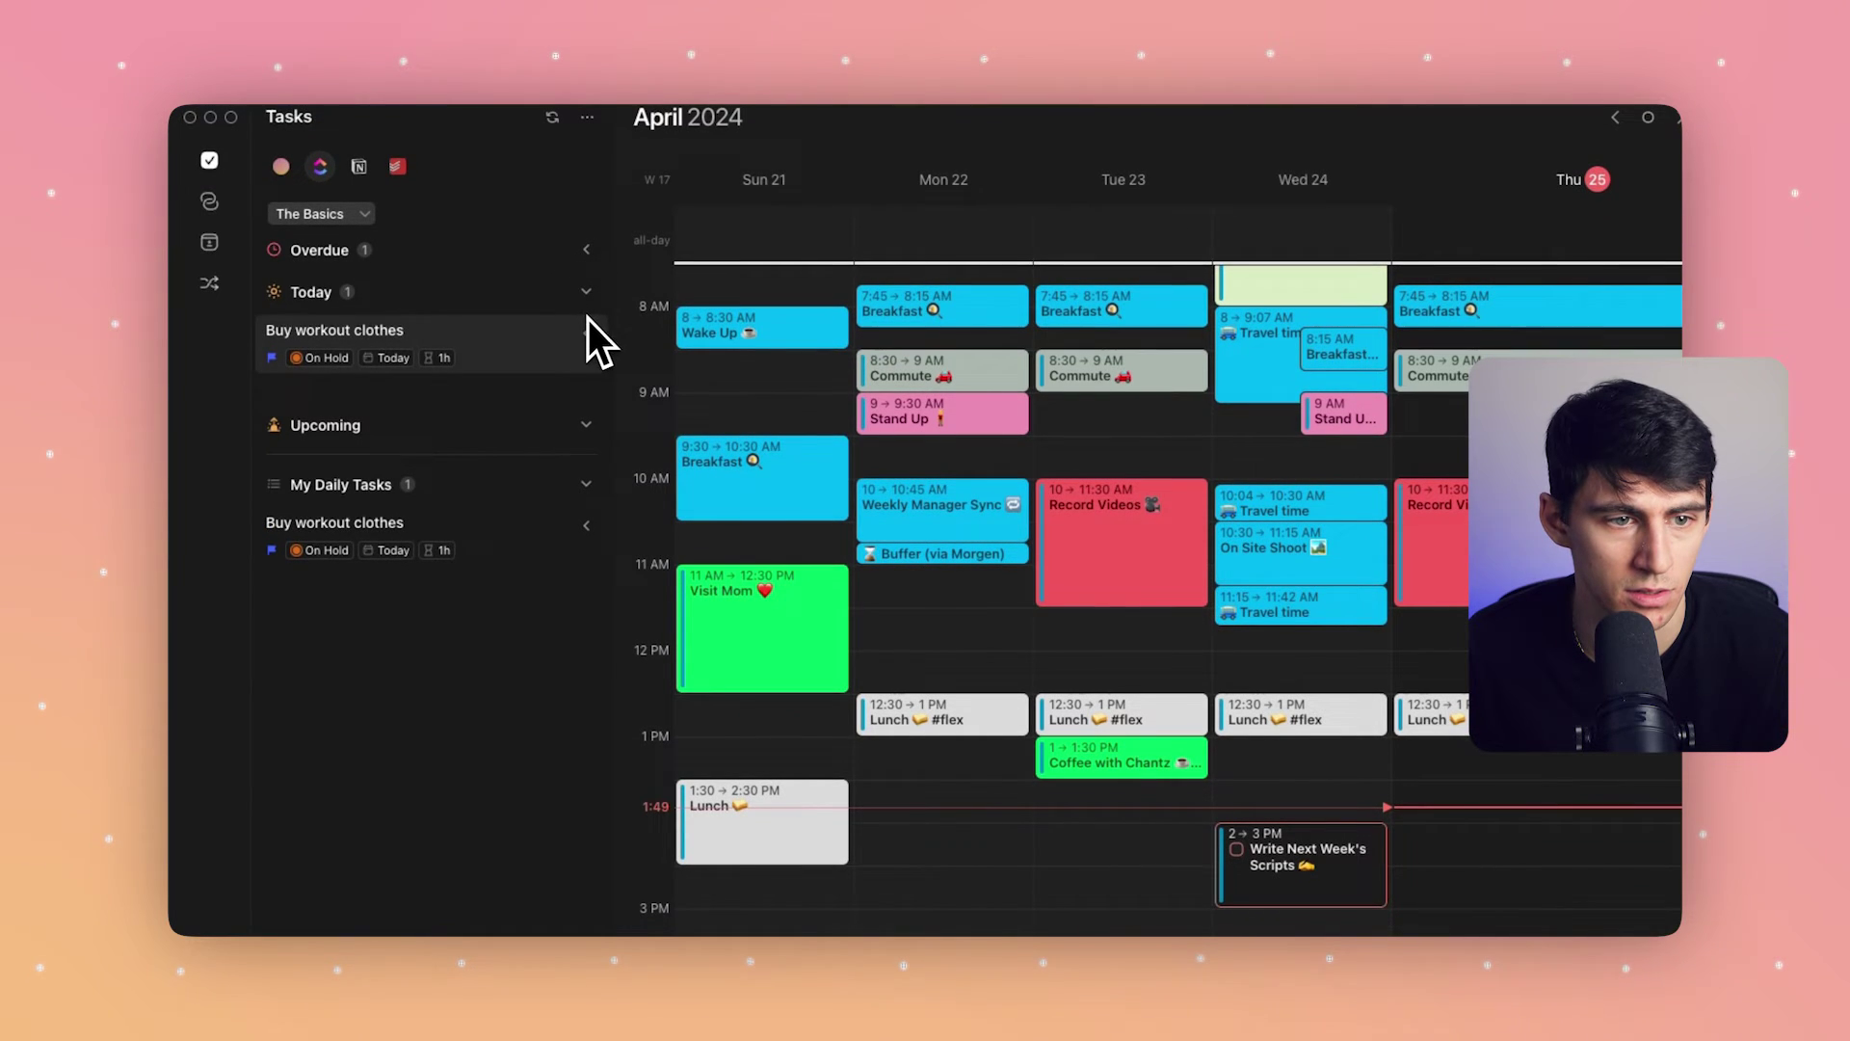
pyautogui.click(358, 214)
pyautogui.click(318, 250)
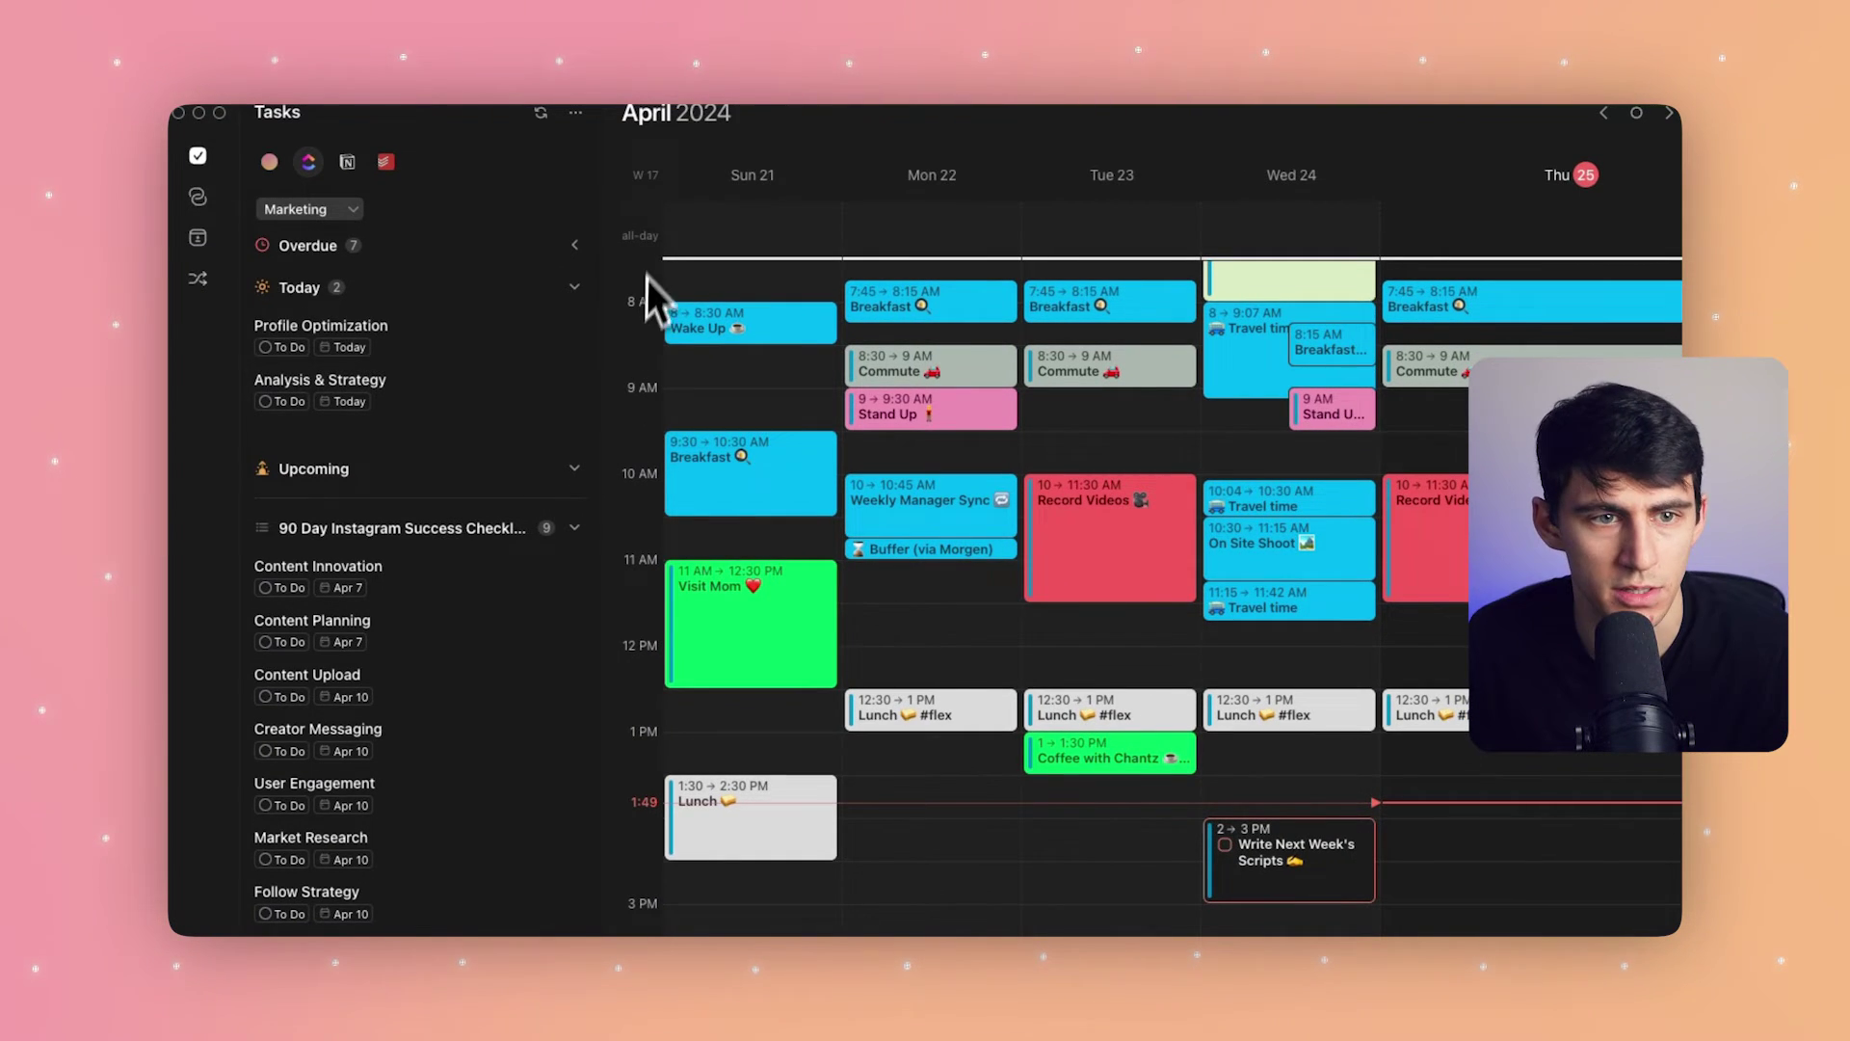
# Step: Toggle Marketing's Upcoming list off and back on, then return to The Basics
pyautogui.click(576, 114)
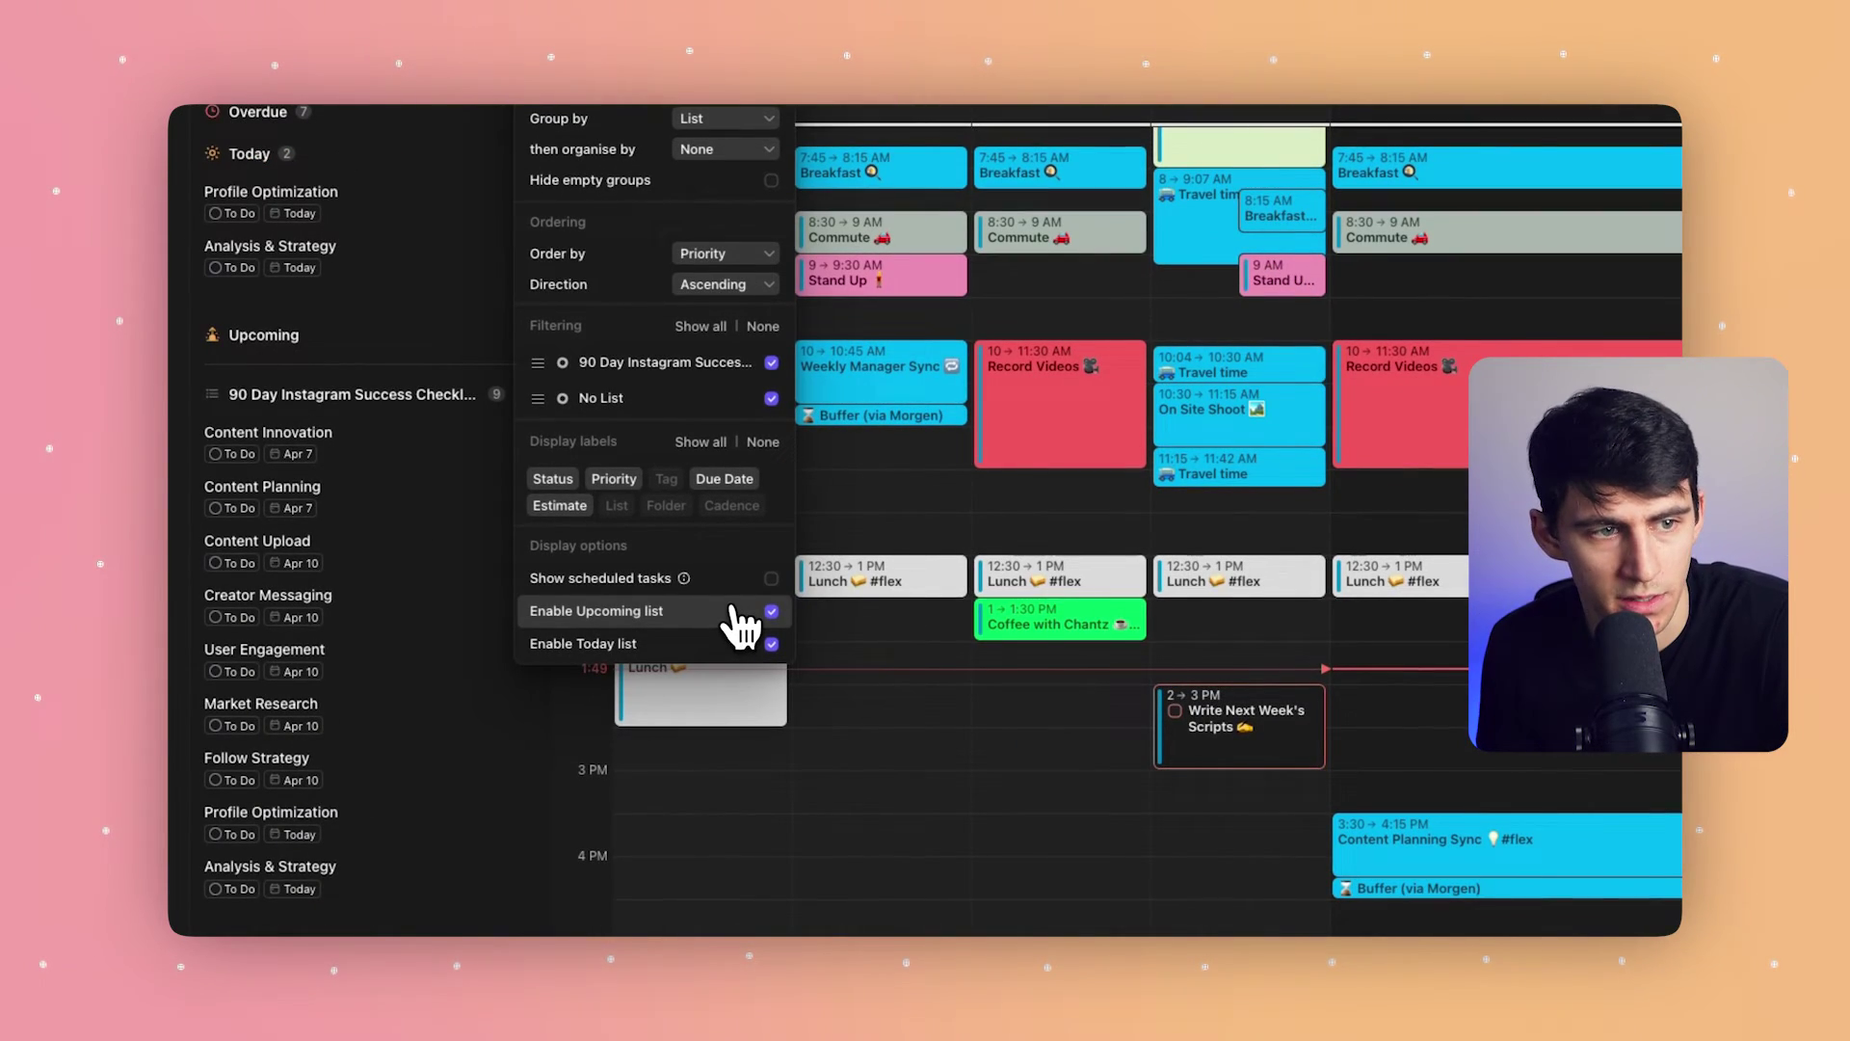
pyautogui.click(833, 715)
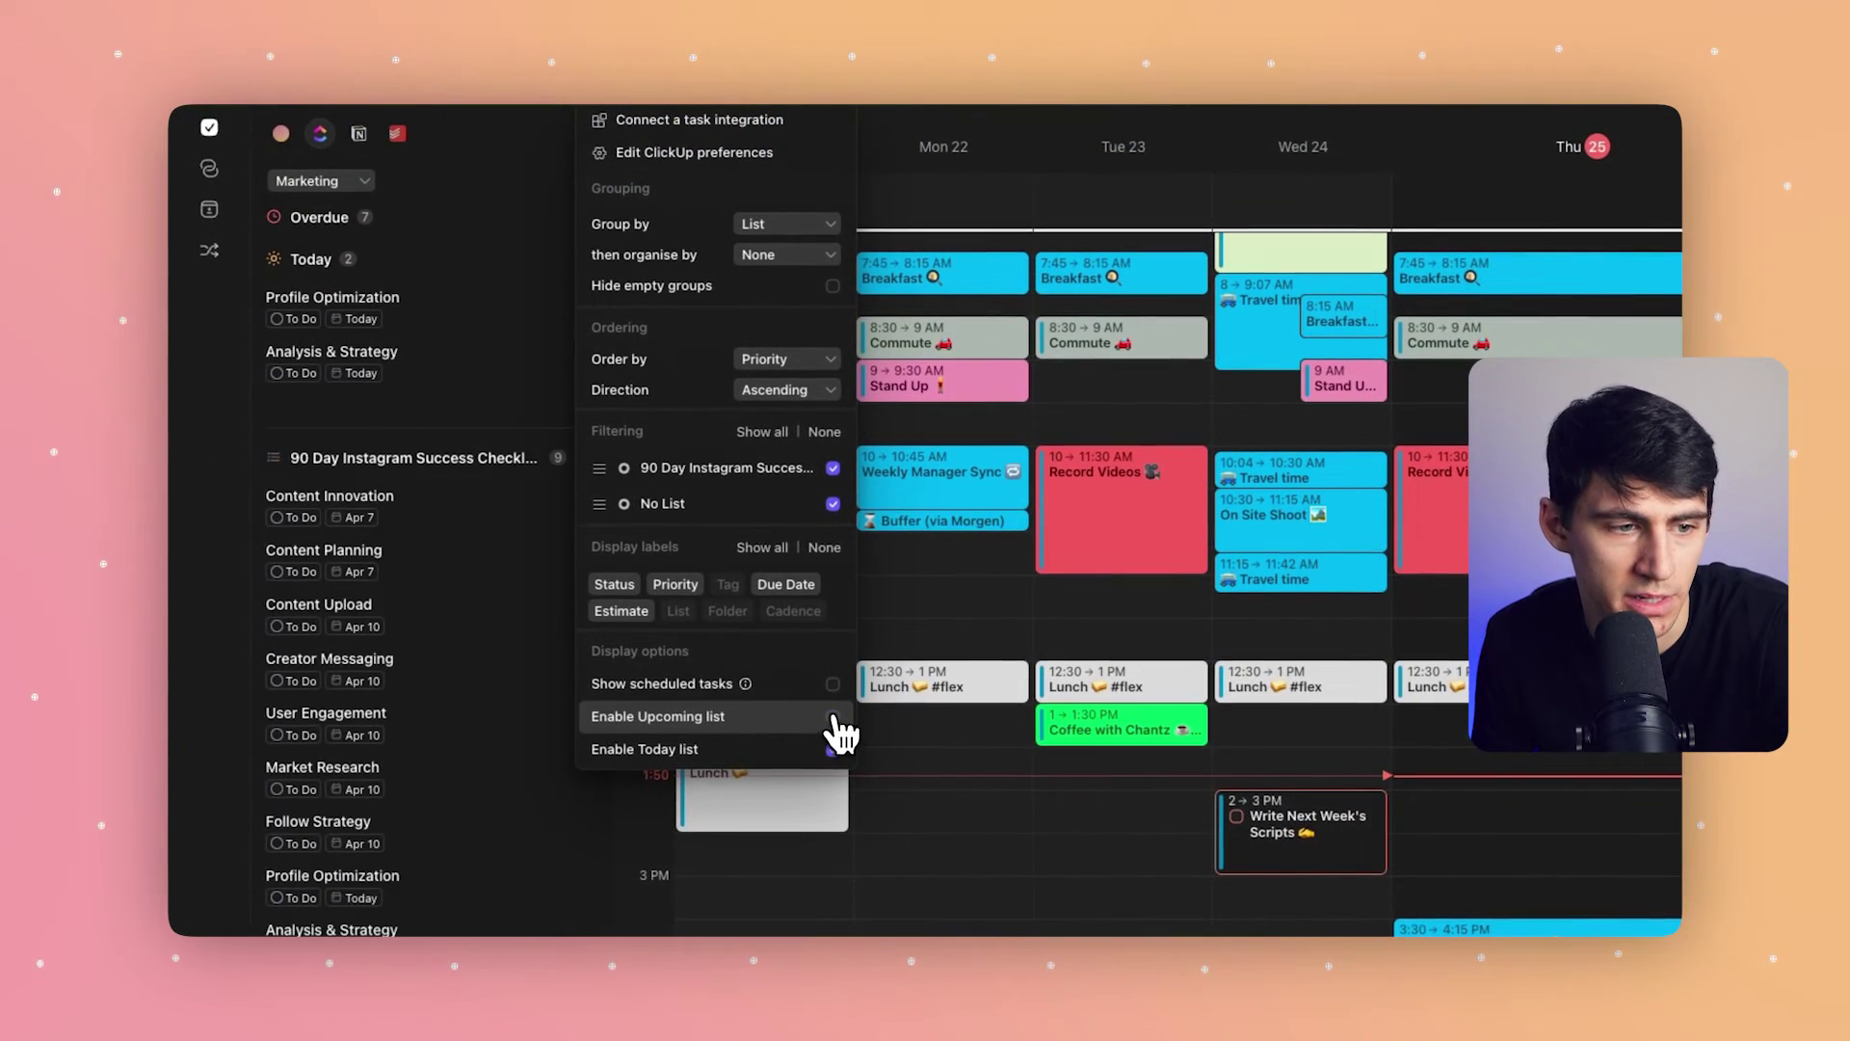
pyautogui.click(832, 715)
pyautogui.click(478, 455)
pyautogui.click(320, 180)
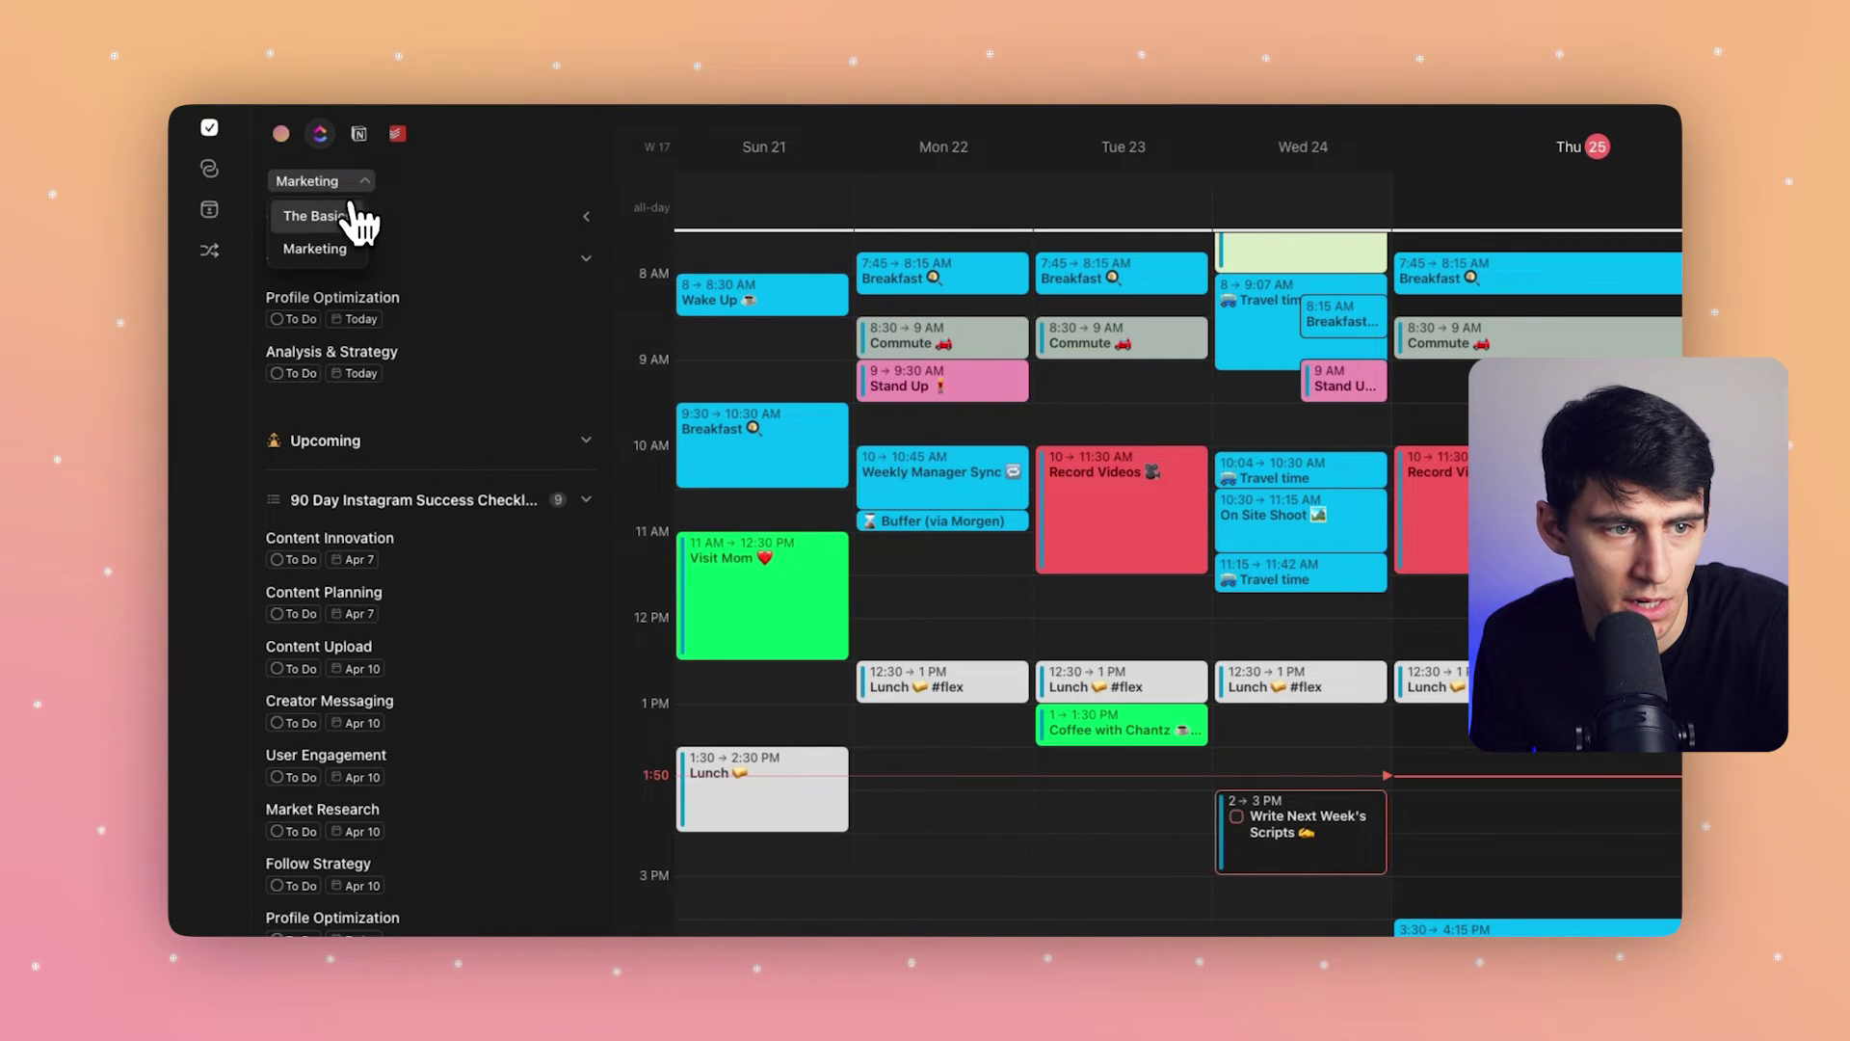
pyautogui.click(400, 214)
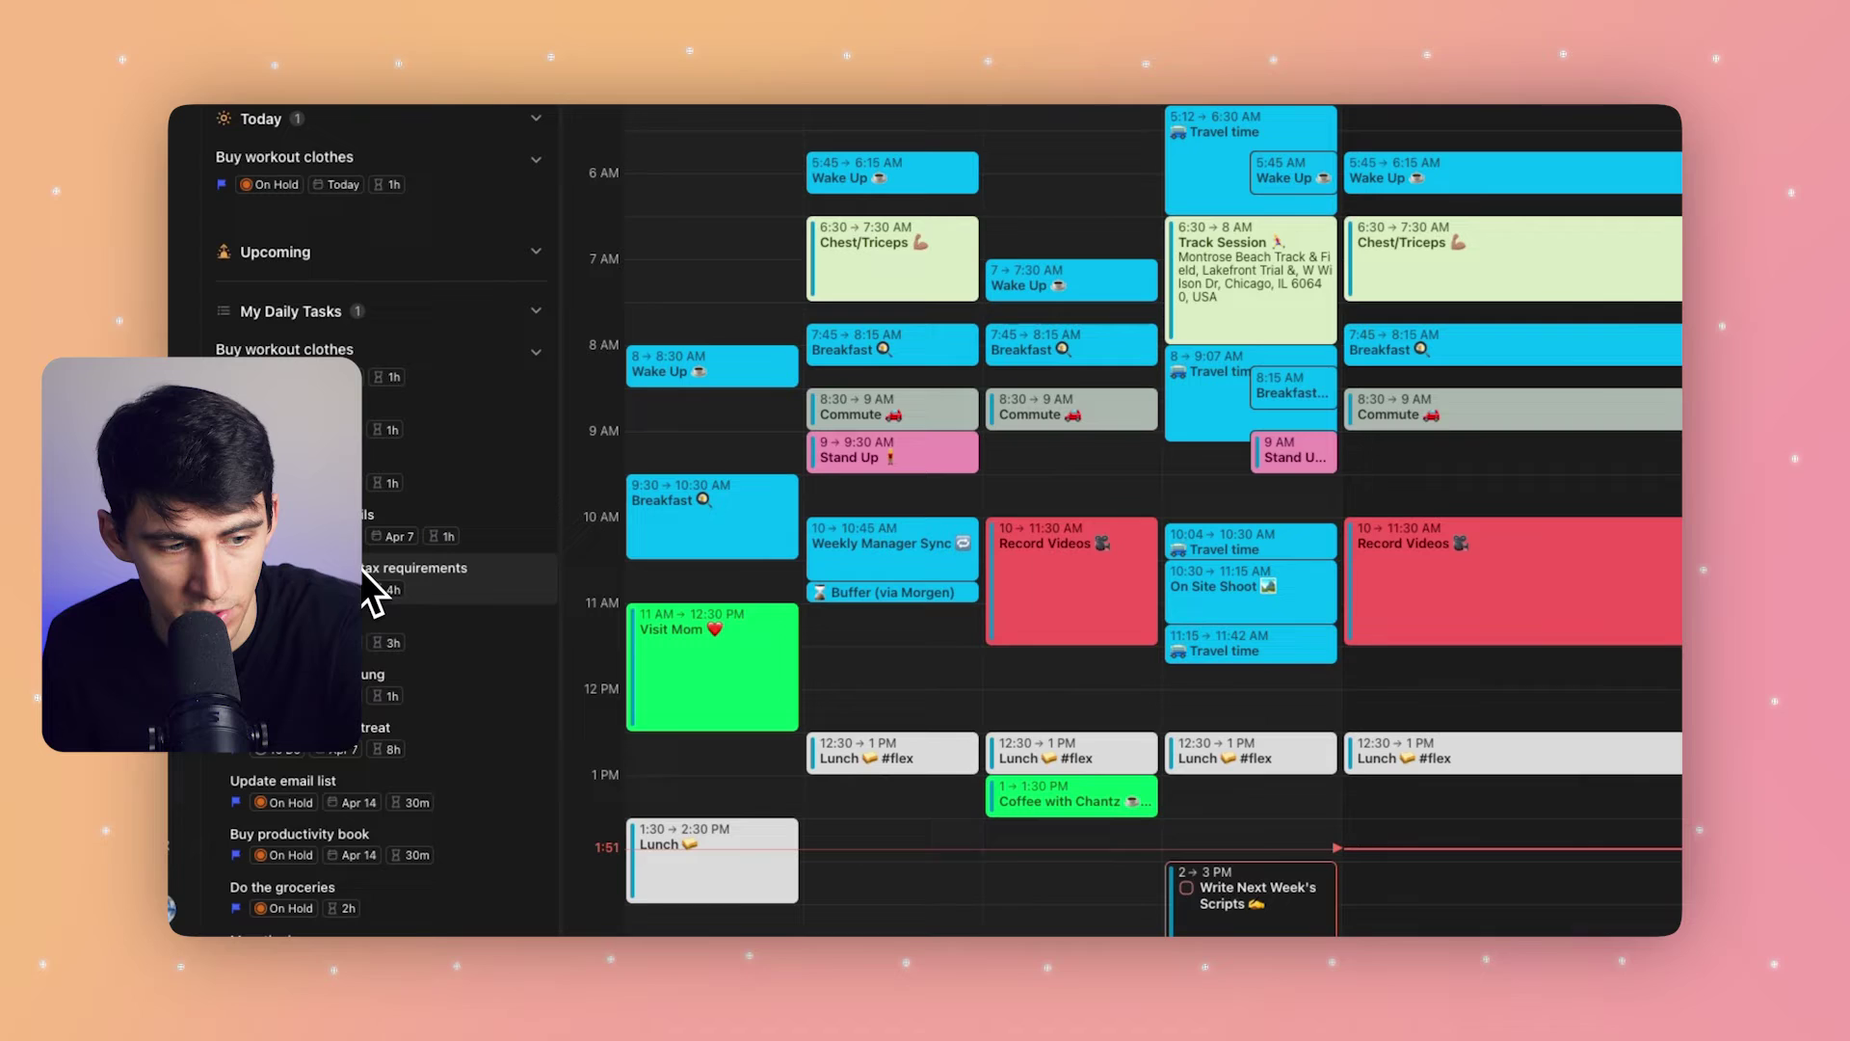
# Step: Schedule the tax requirements task on Friday 26, resizing blocks to end 12:30 PM and about 3 PM
pyautogui.moveTo(374, 597); pyautogui.dragTo(1783, 910)
pyautogui.moveTo(1422, 870); pyautogui.dragTo(1453, 609)
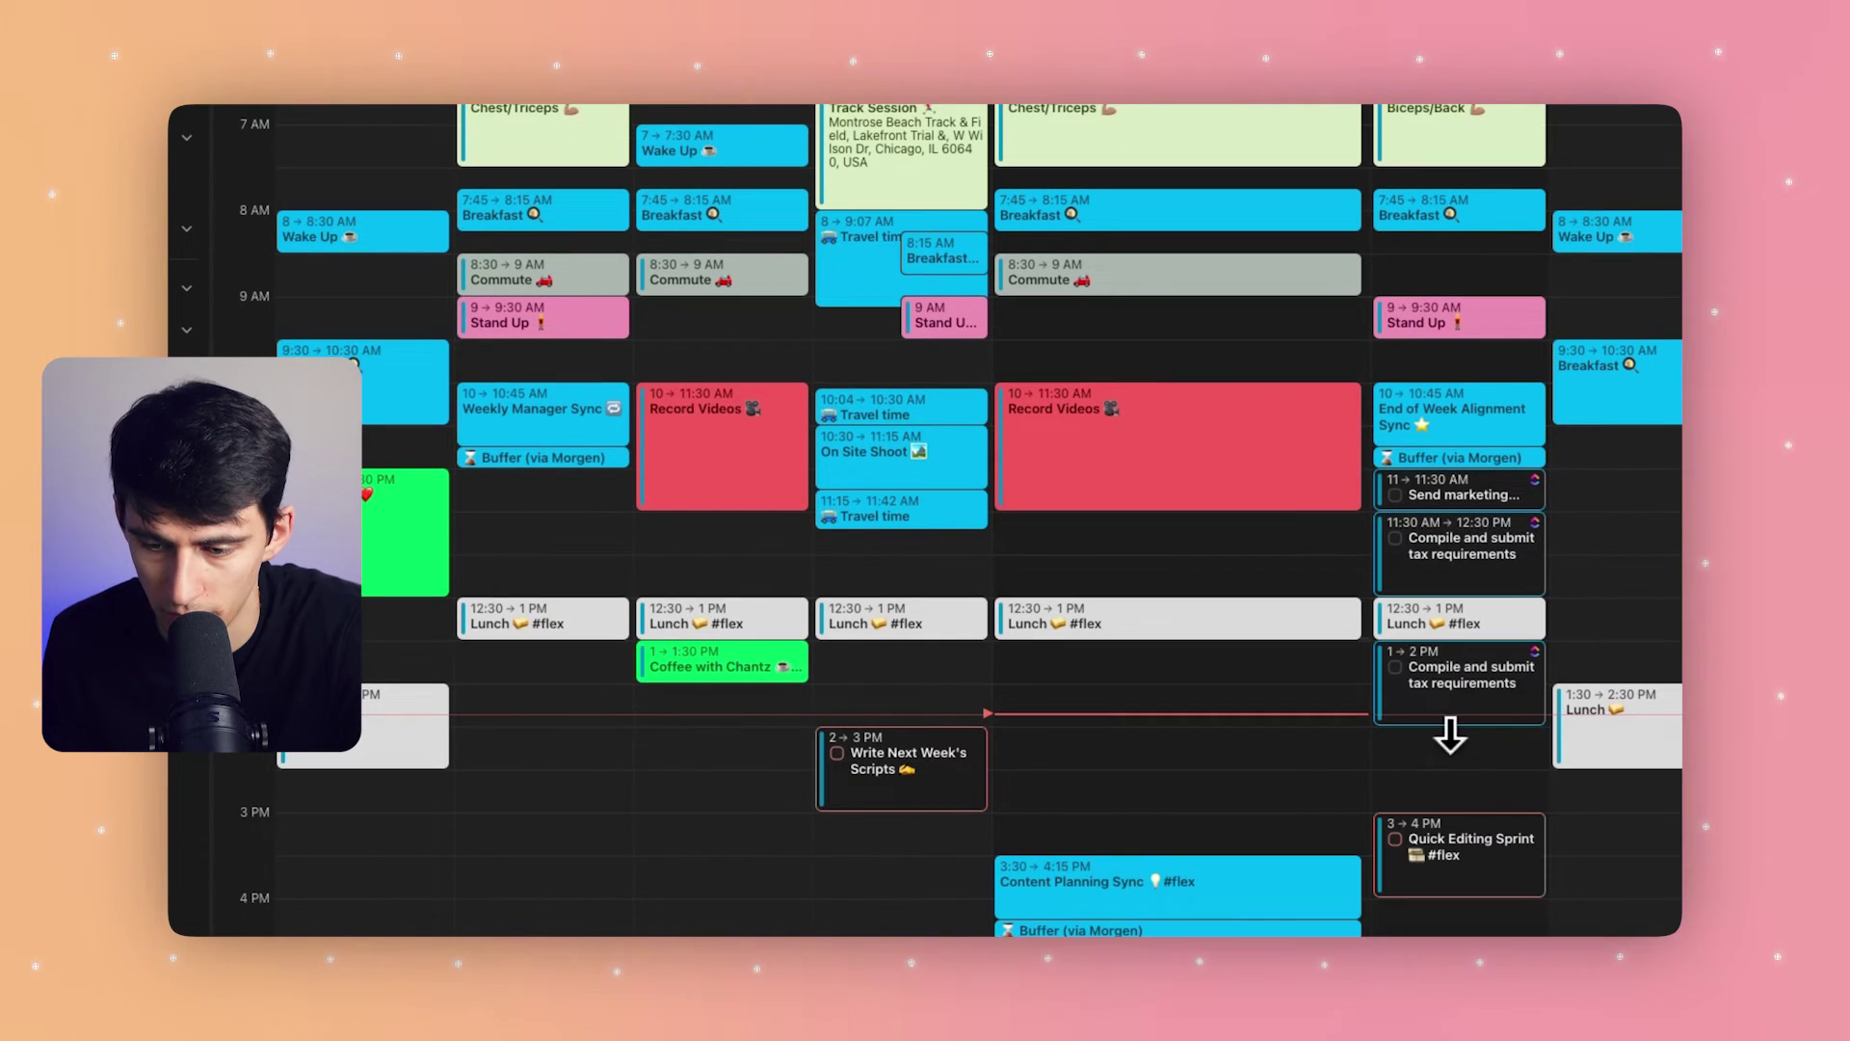
pyautogui.scroll(-5, 1448, 821)
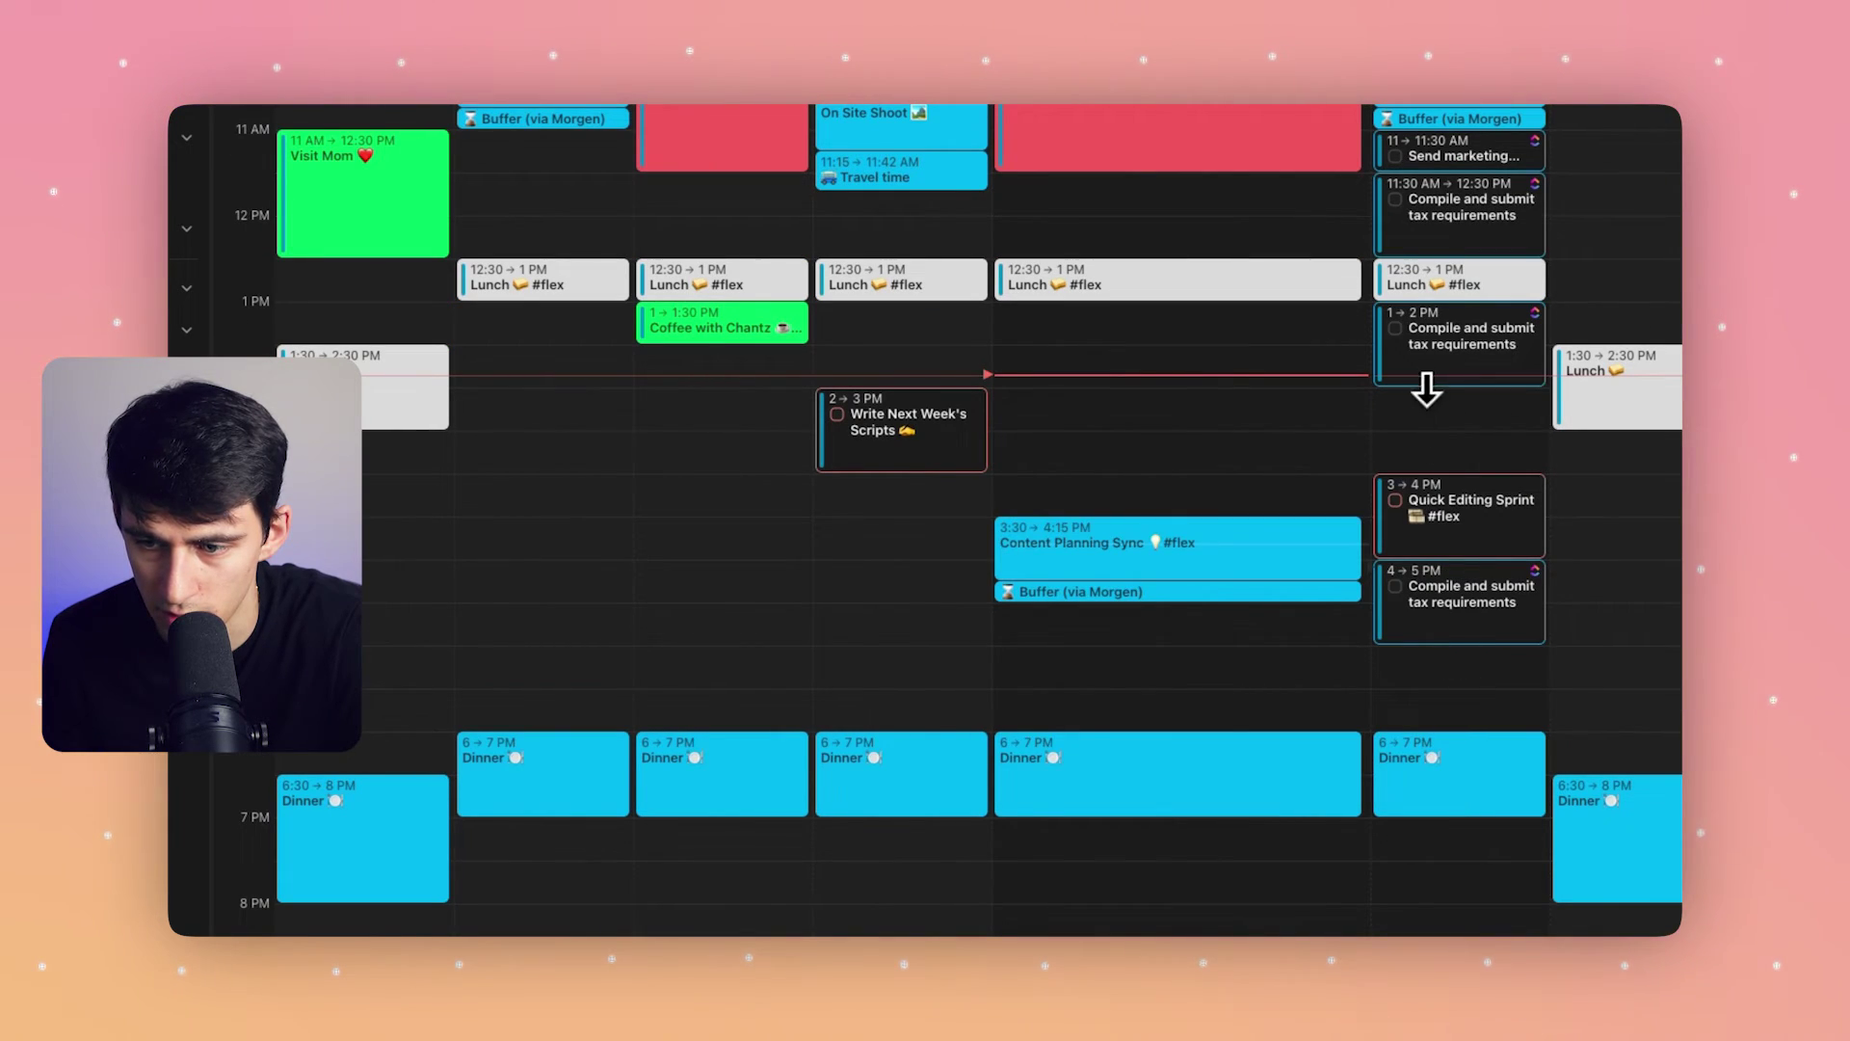
pyautogui.moveTo(1428, 385); pyautogui.dragTo(1421, 457)
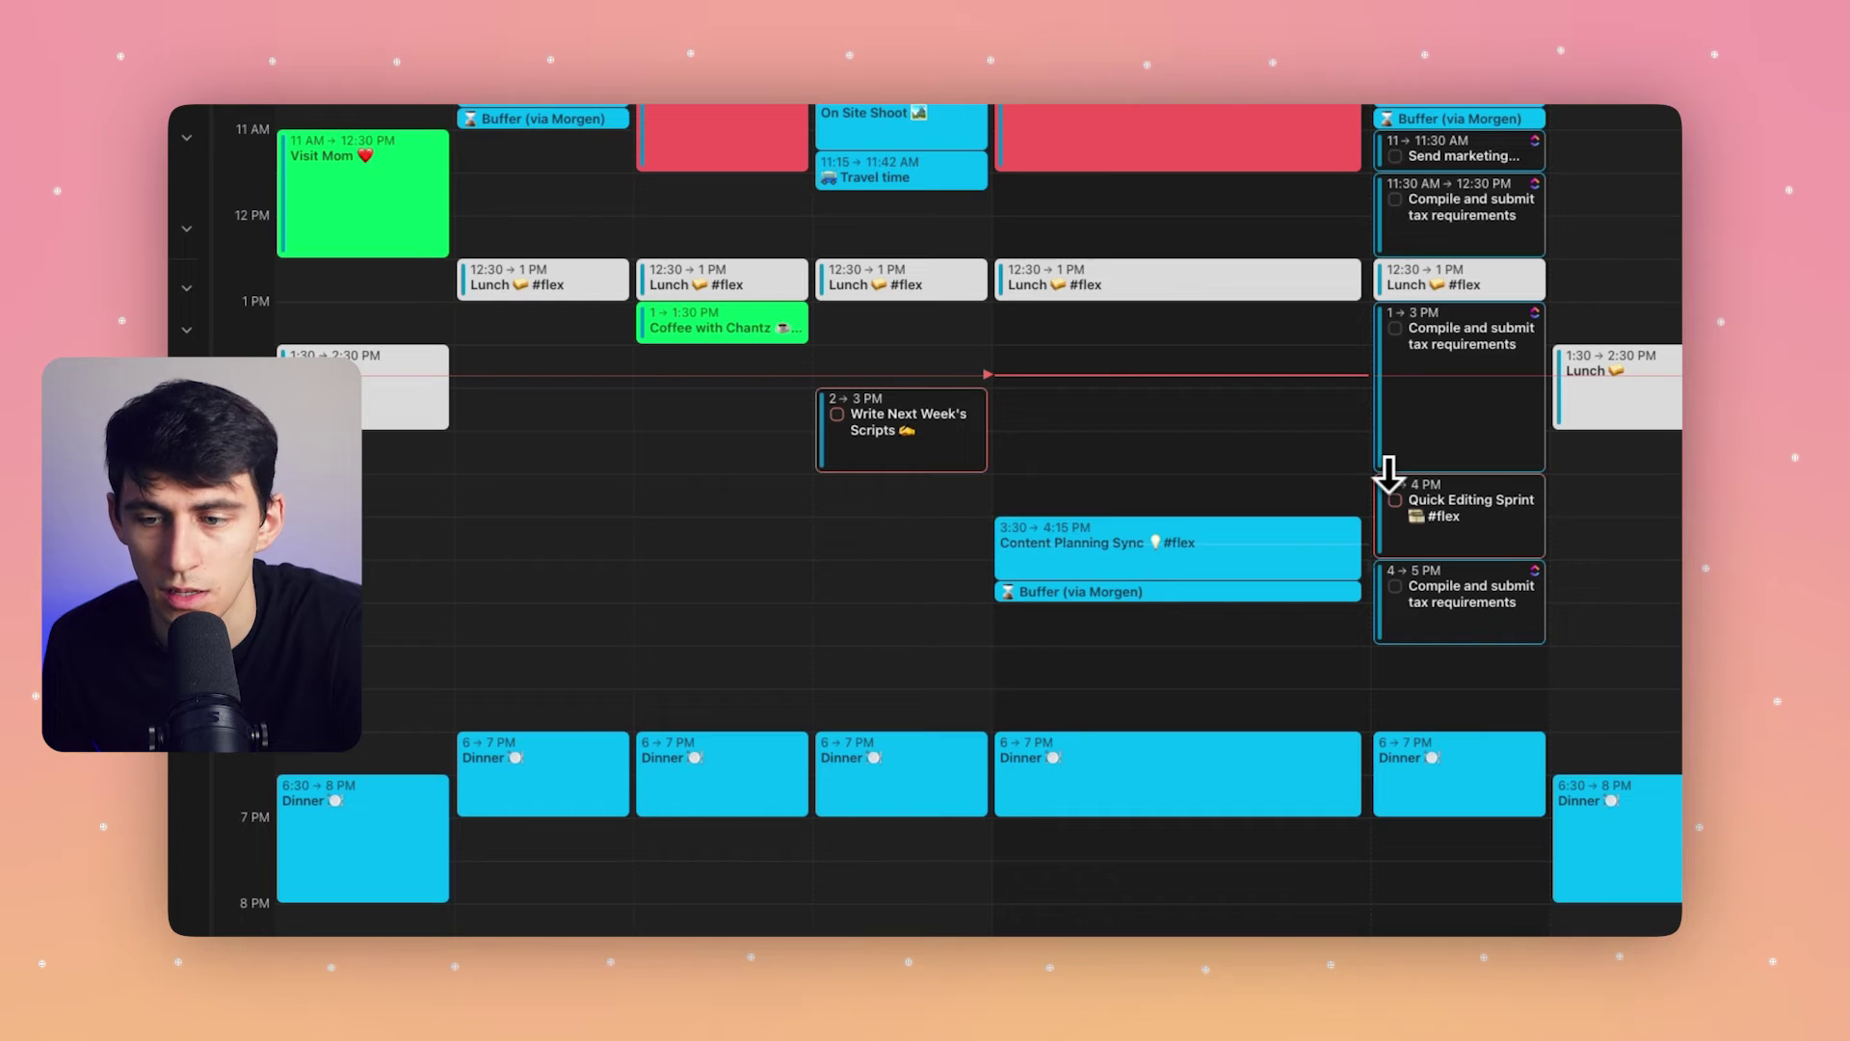
pyautogui.scroll(1, 1522, 565)
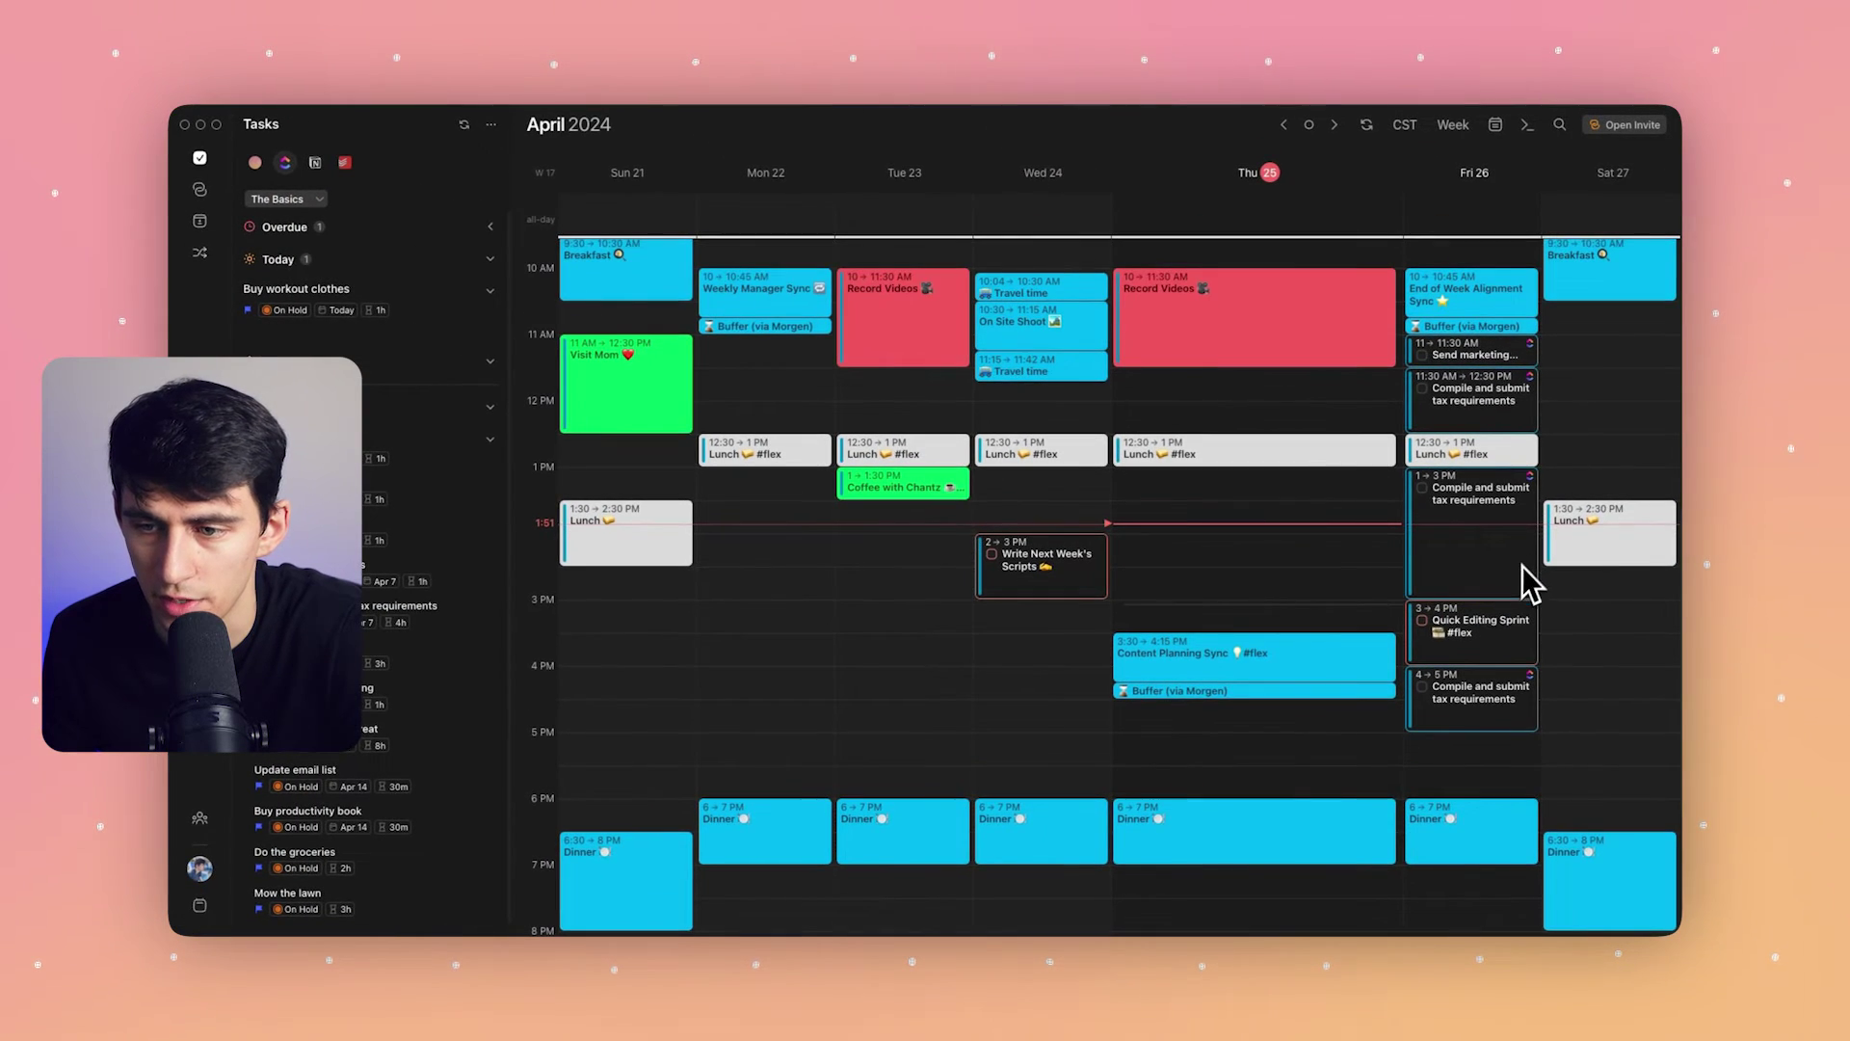
pyautogui.scroll(2, 1408, 568)
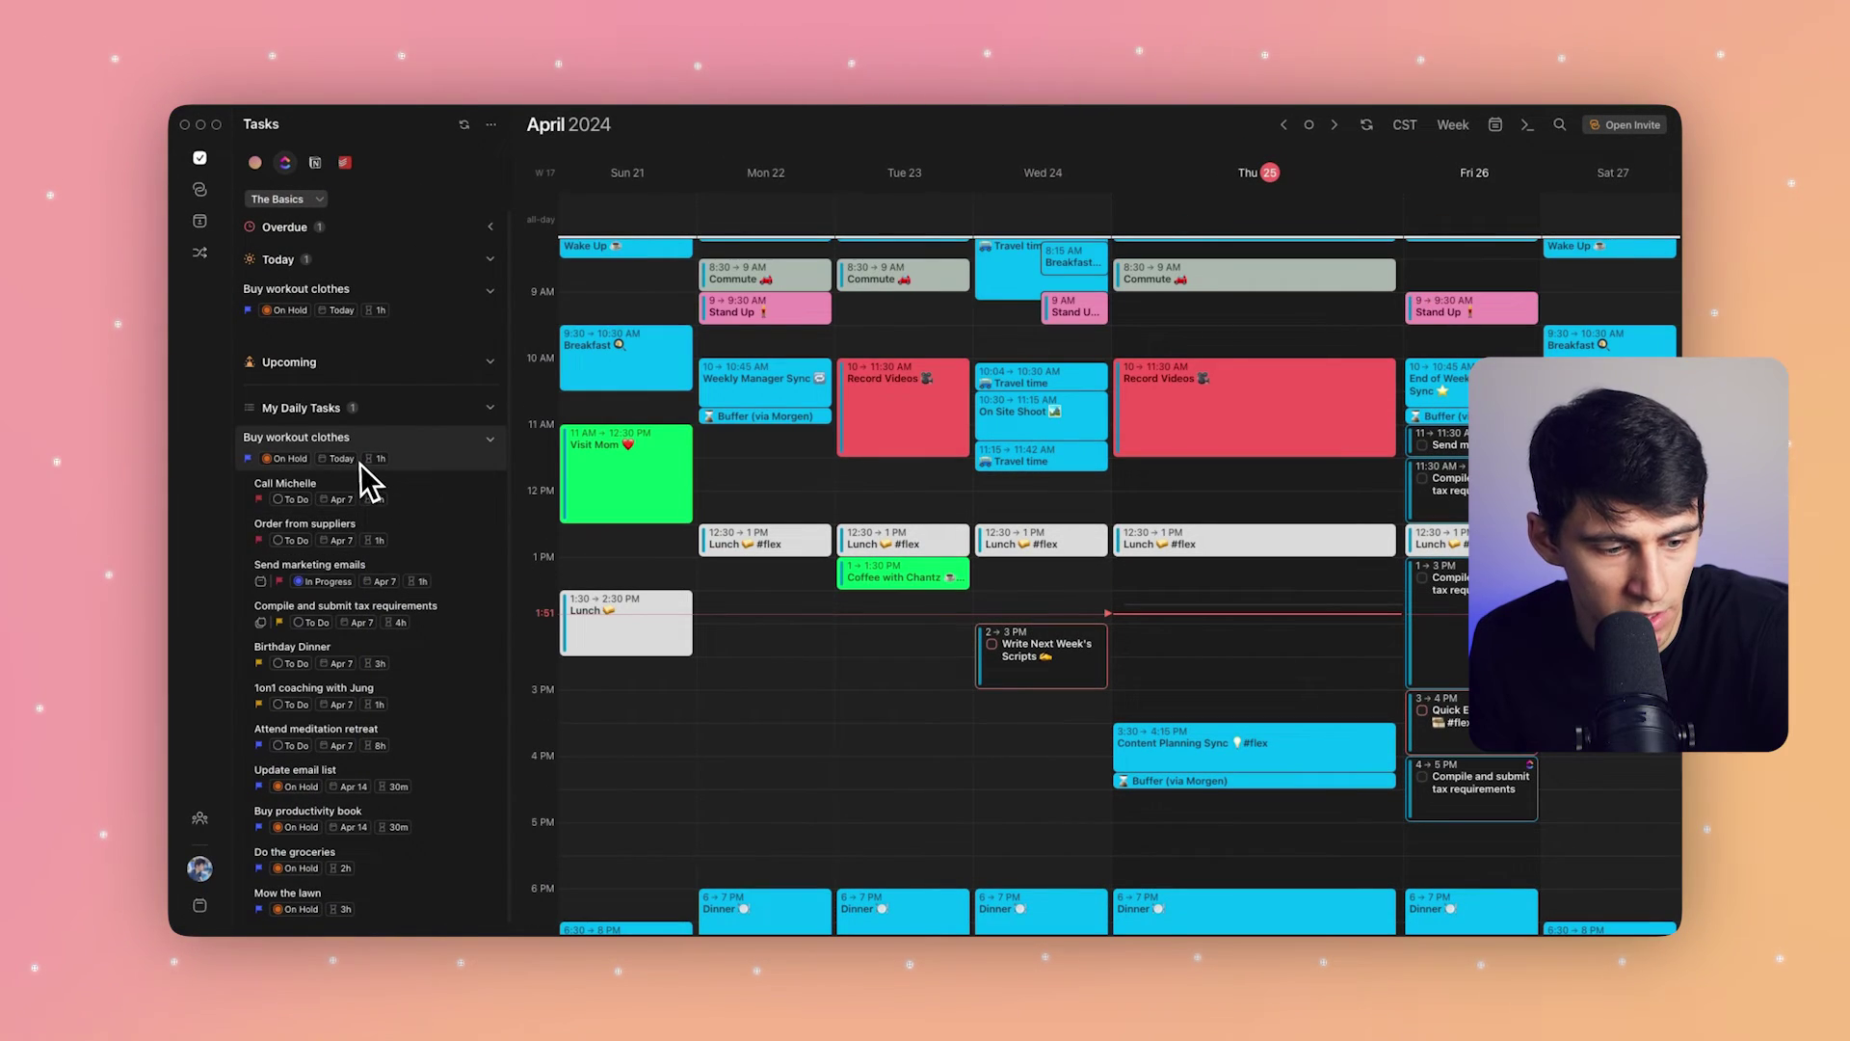
pyautogui.scroll(-1, 392, 607)
# Step: Schedule Buy productivity book on Friday 26 at 8:15 AM
pyautogui.moveTo(372, 811); pyautogui.dragTo(1431, 427)
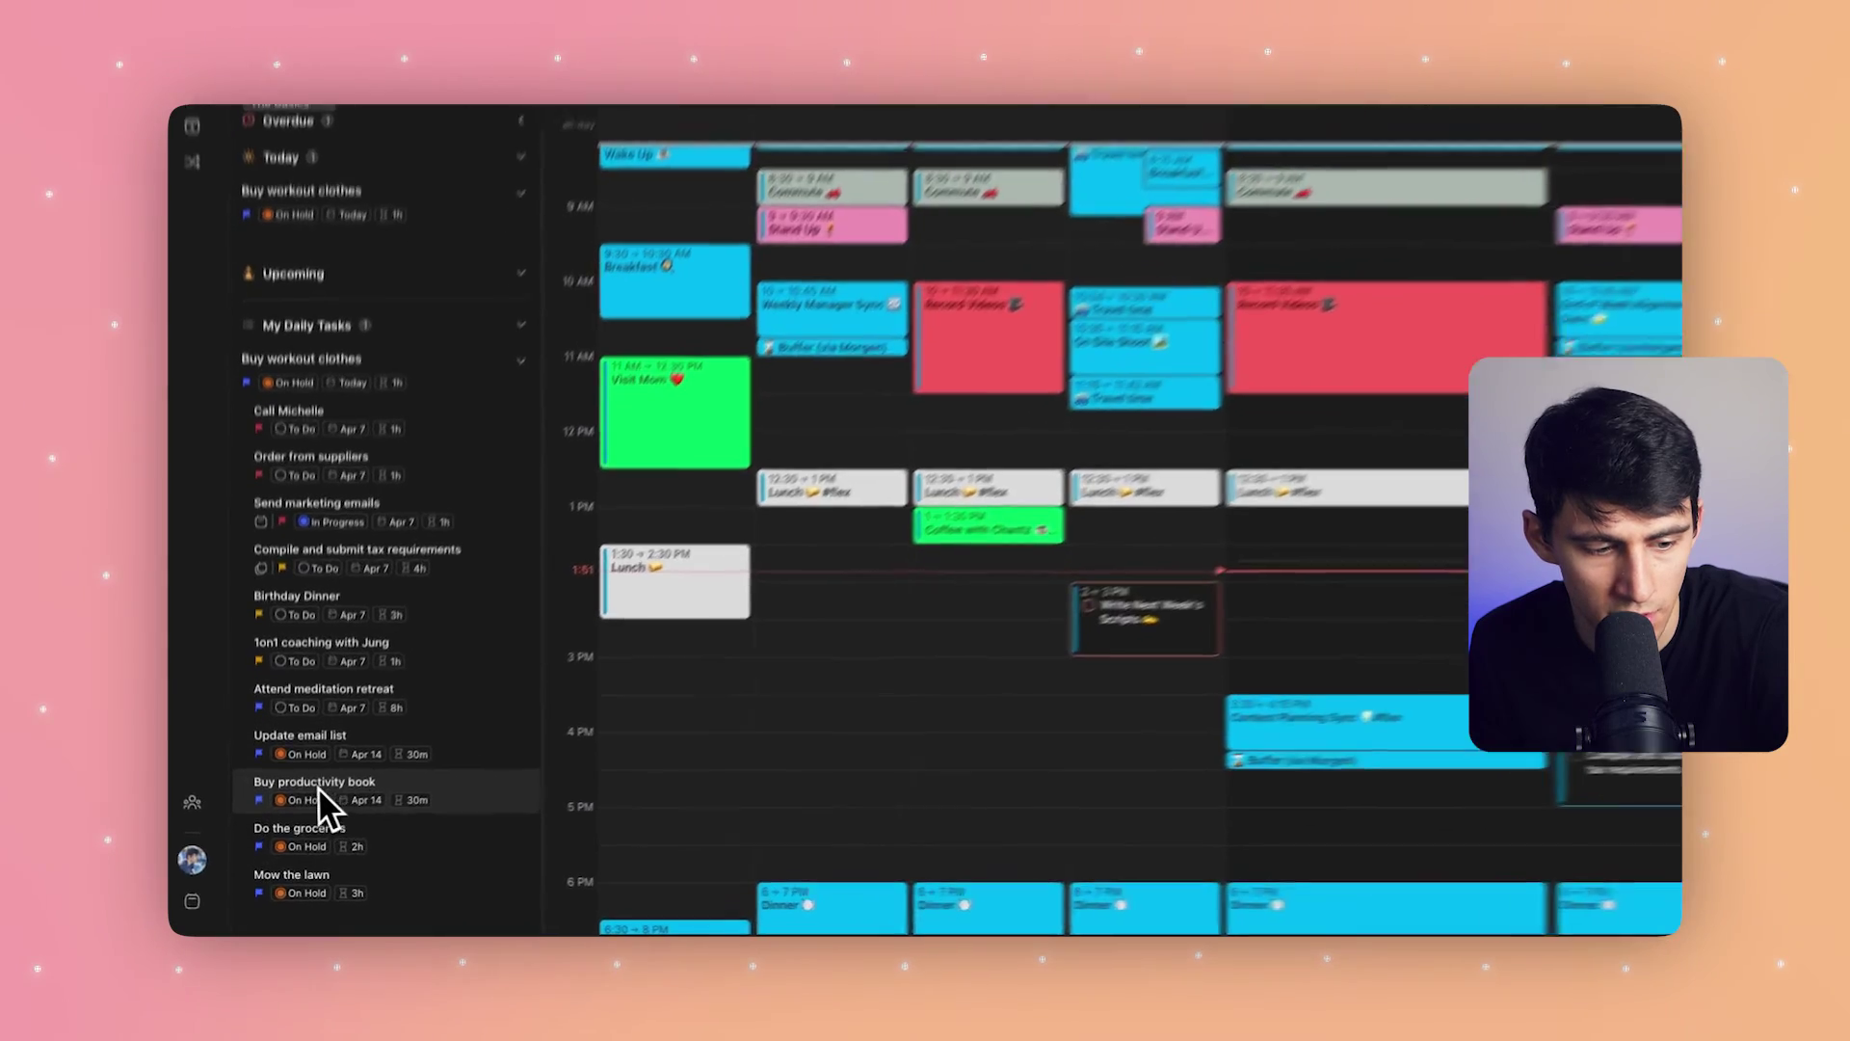
pyautogui.moveTo(1436, 358); pyautogui.dragTo(1436, 358)
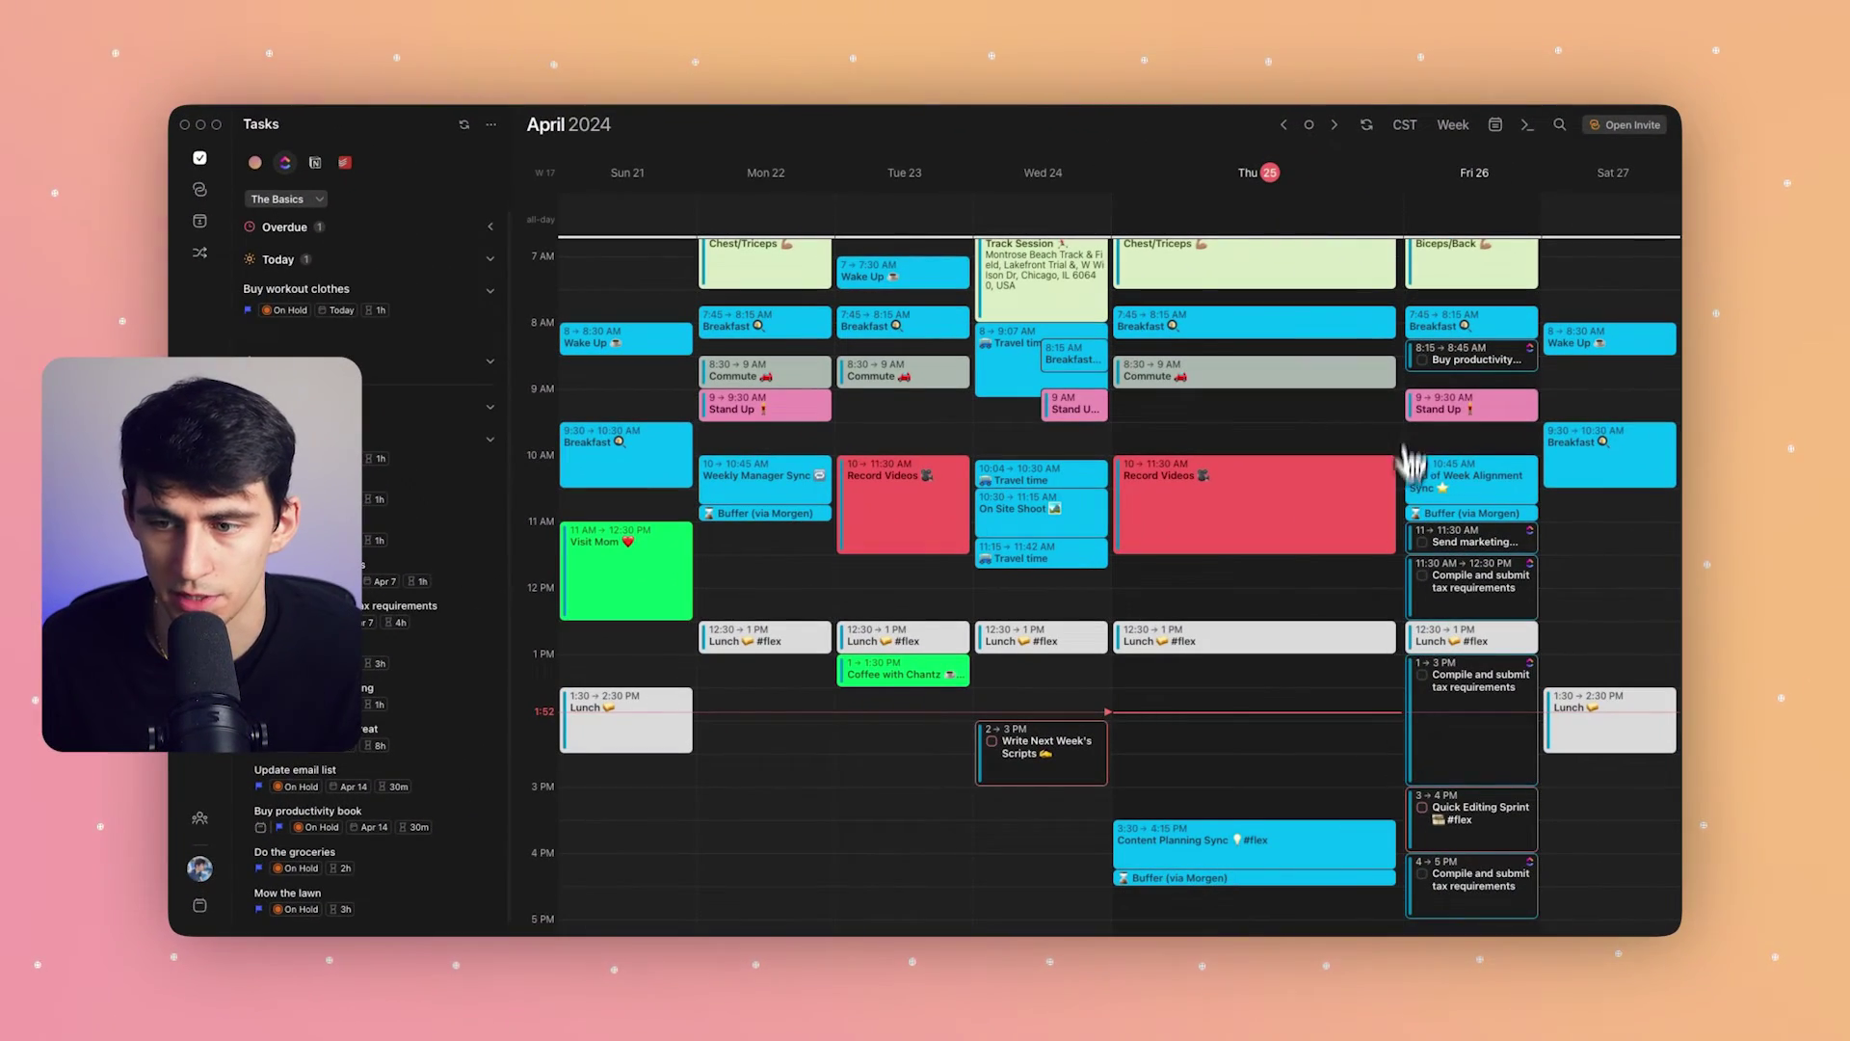
pyautogui.scroll(1, 1411, 467)
# Step: Check off Buy productivity book, cancelling the first prompt, then re-tick it and track the time
pyautogui.click(1423, 371)
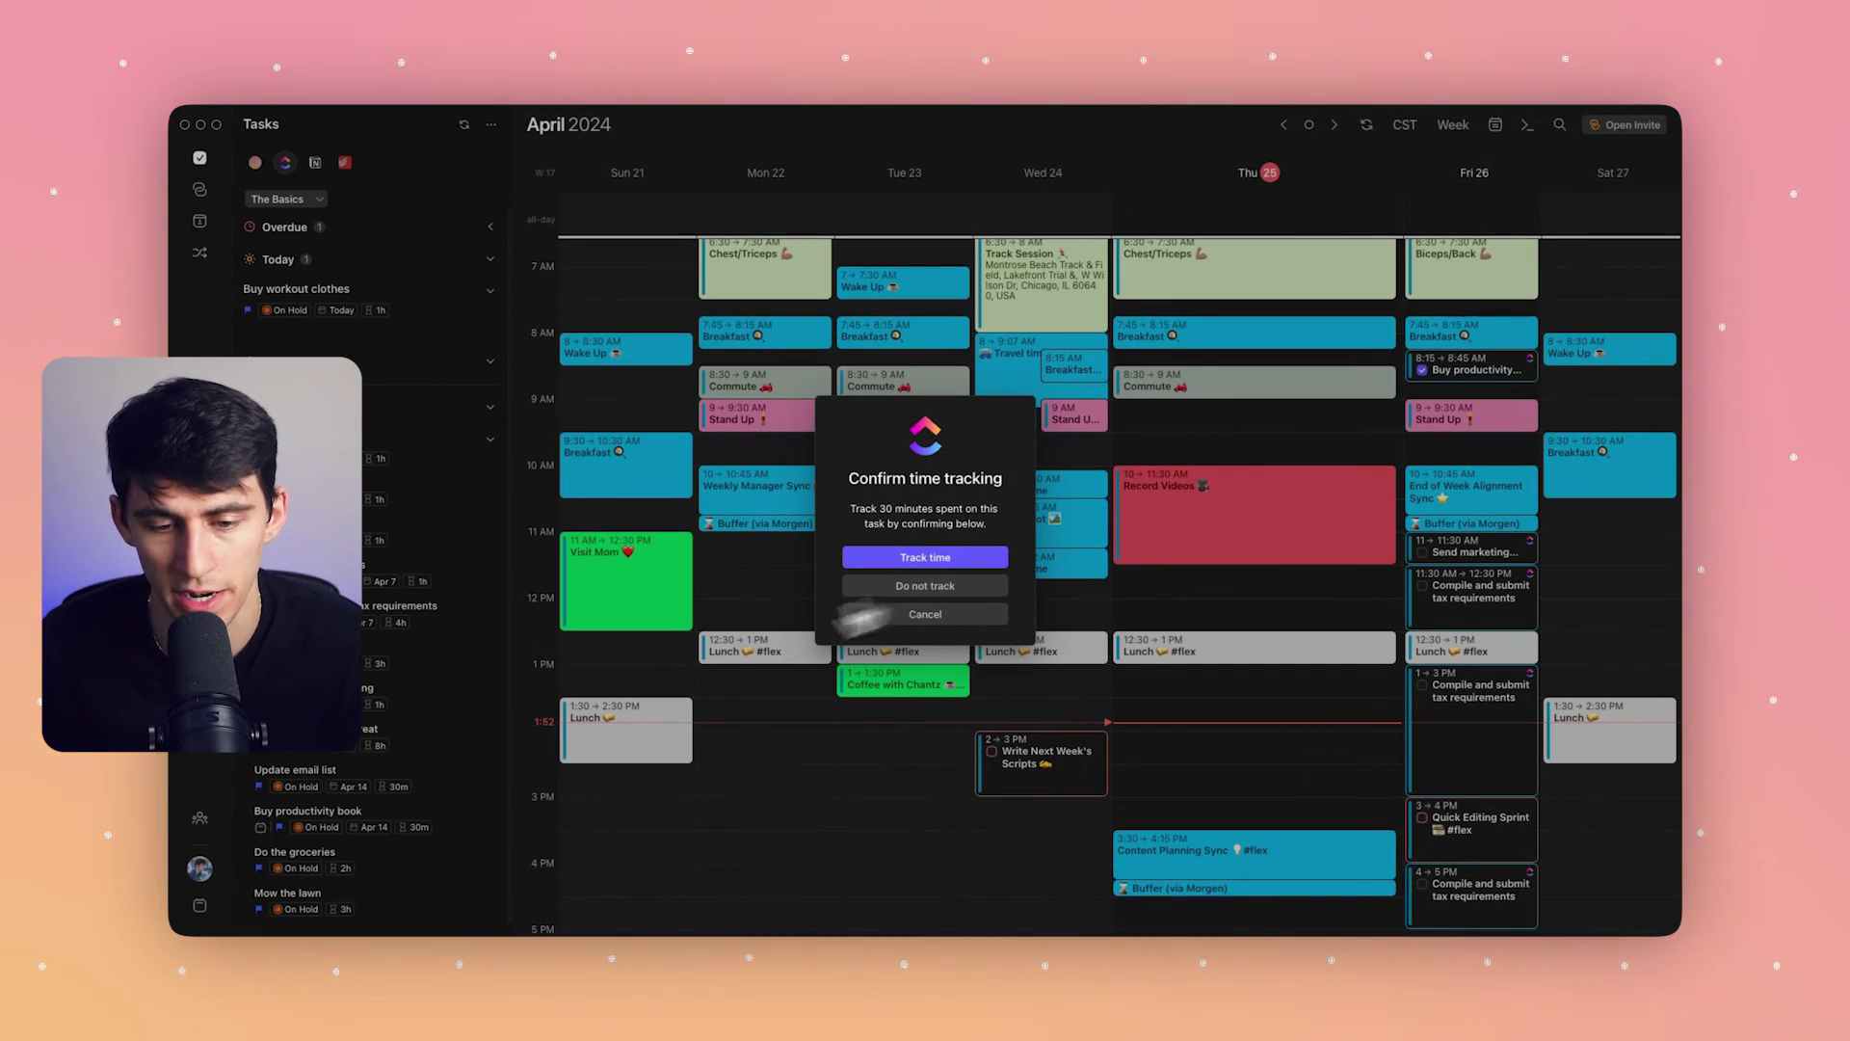
pyautogui.click(925, 614)
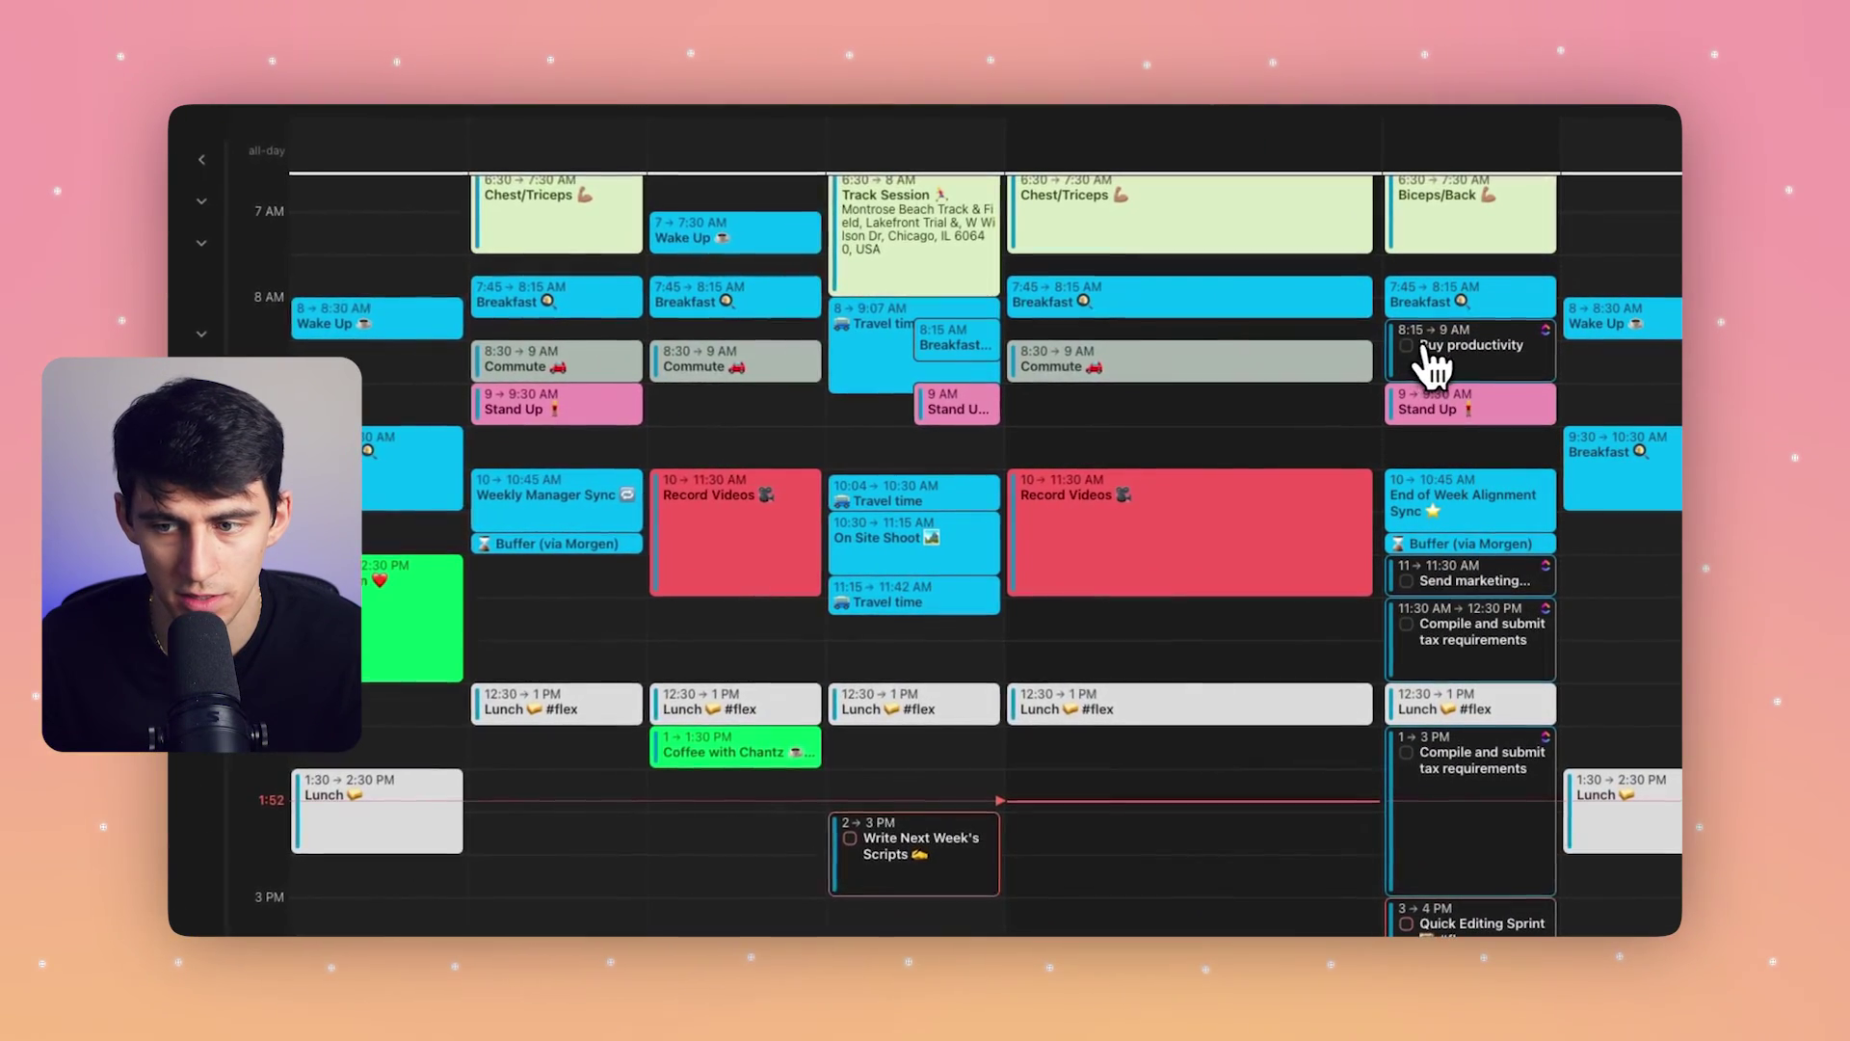
pyautogui.click(1452, 364)
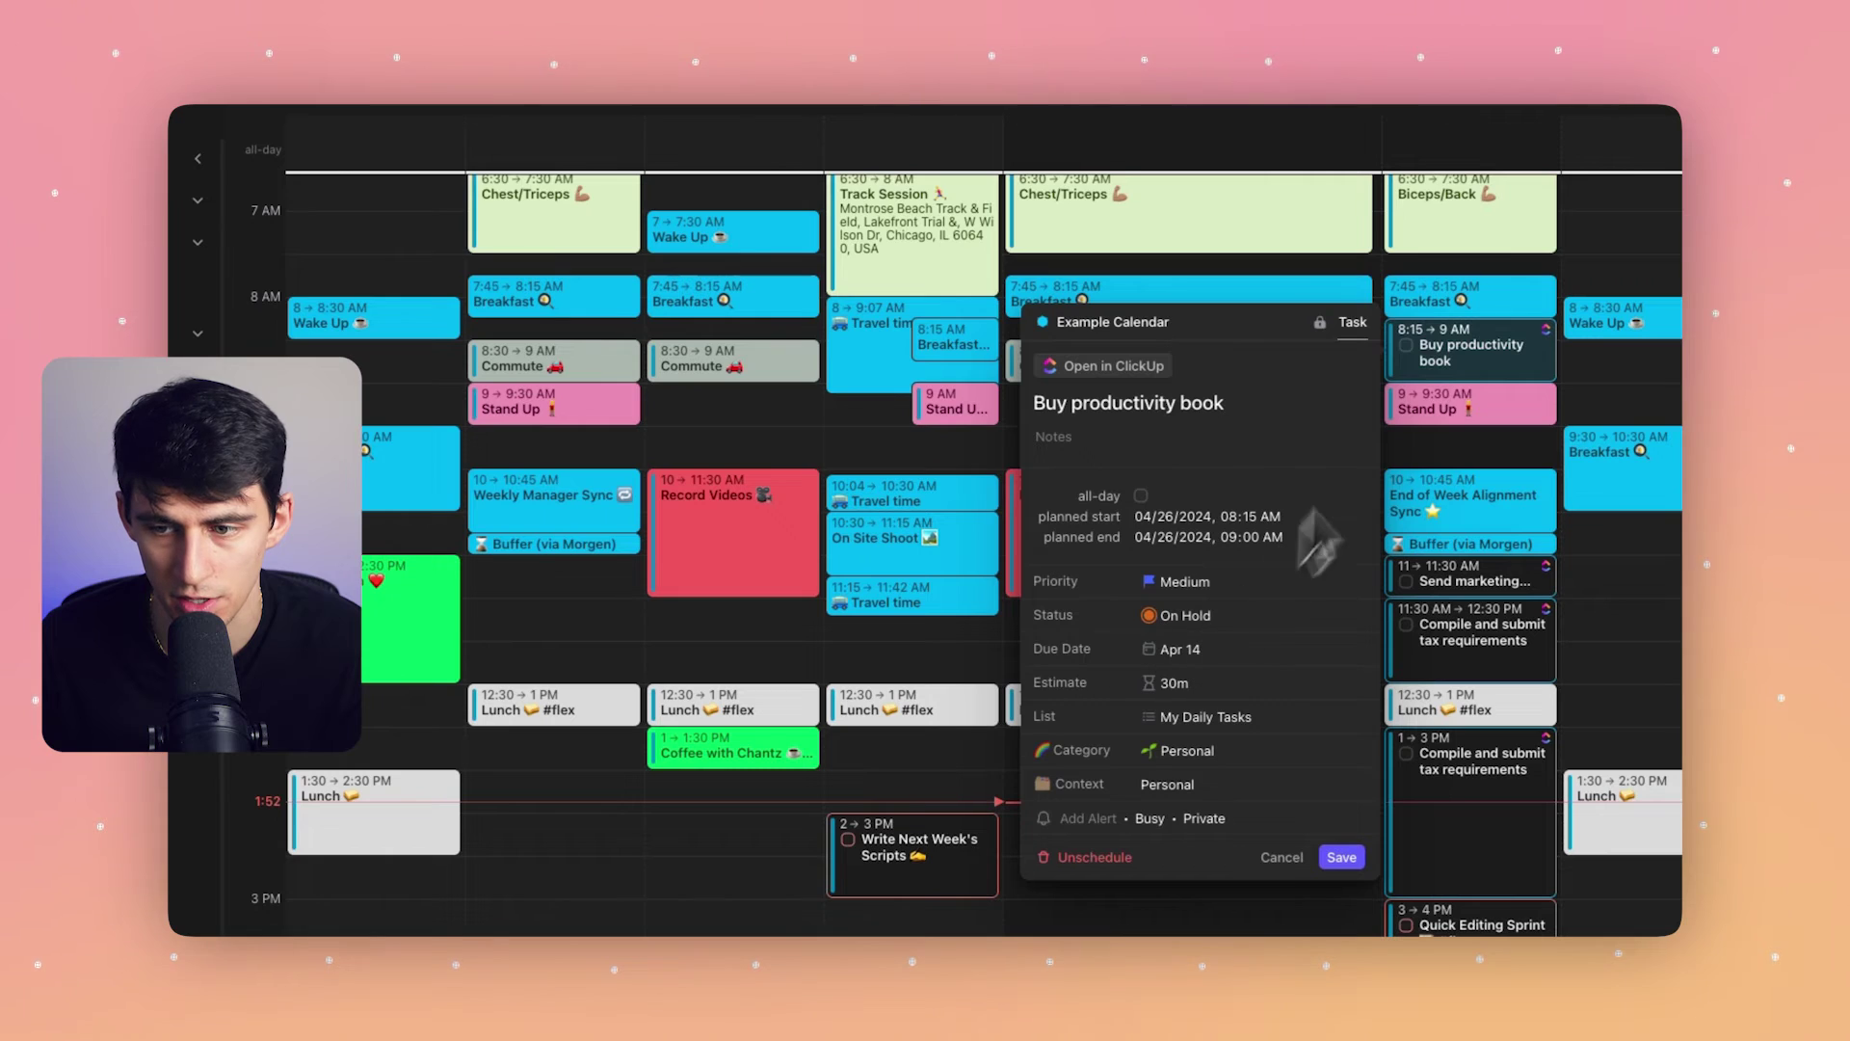
pyautogui.click(1406, 345)
pyautogui.click(853, 587)
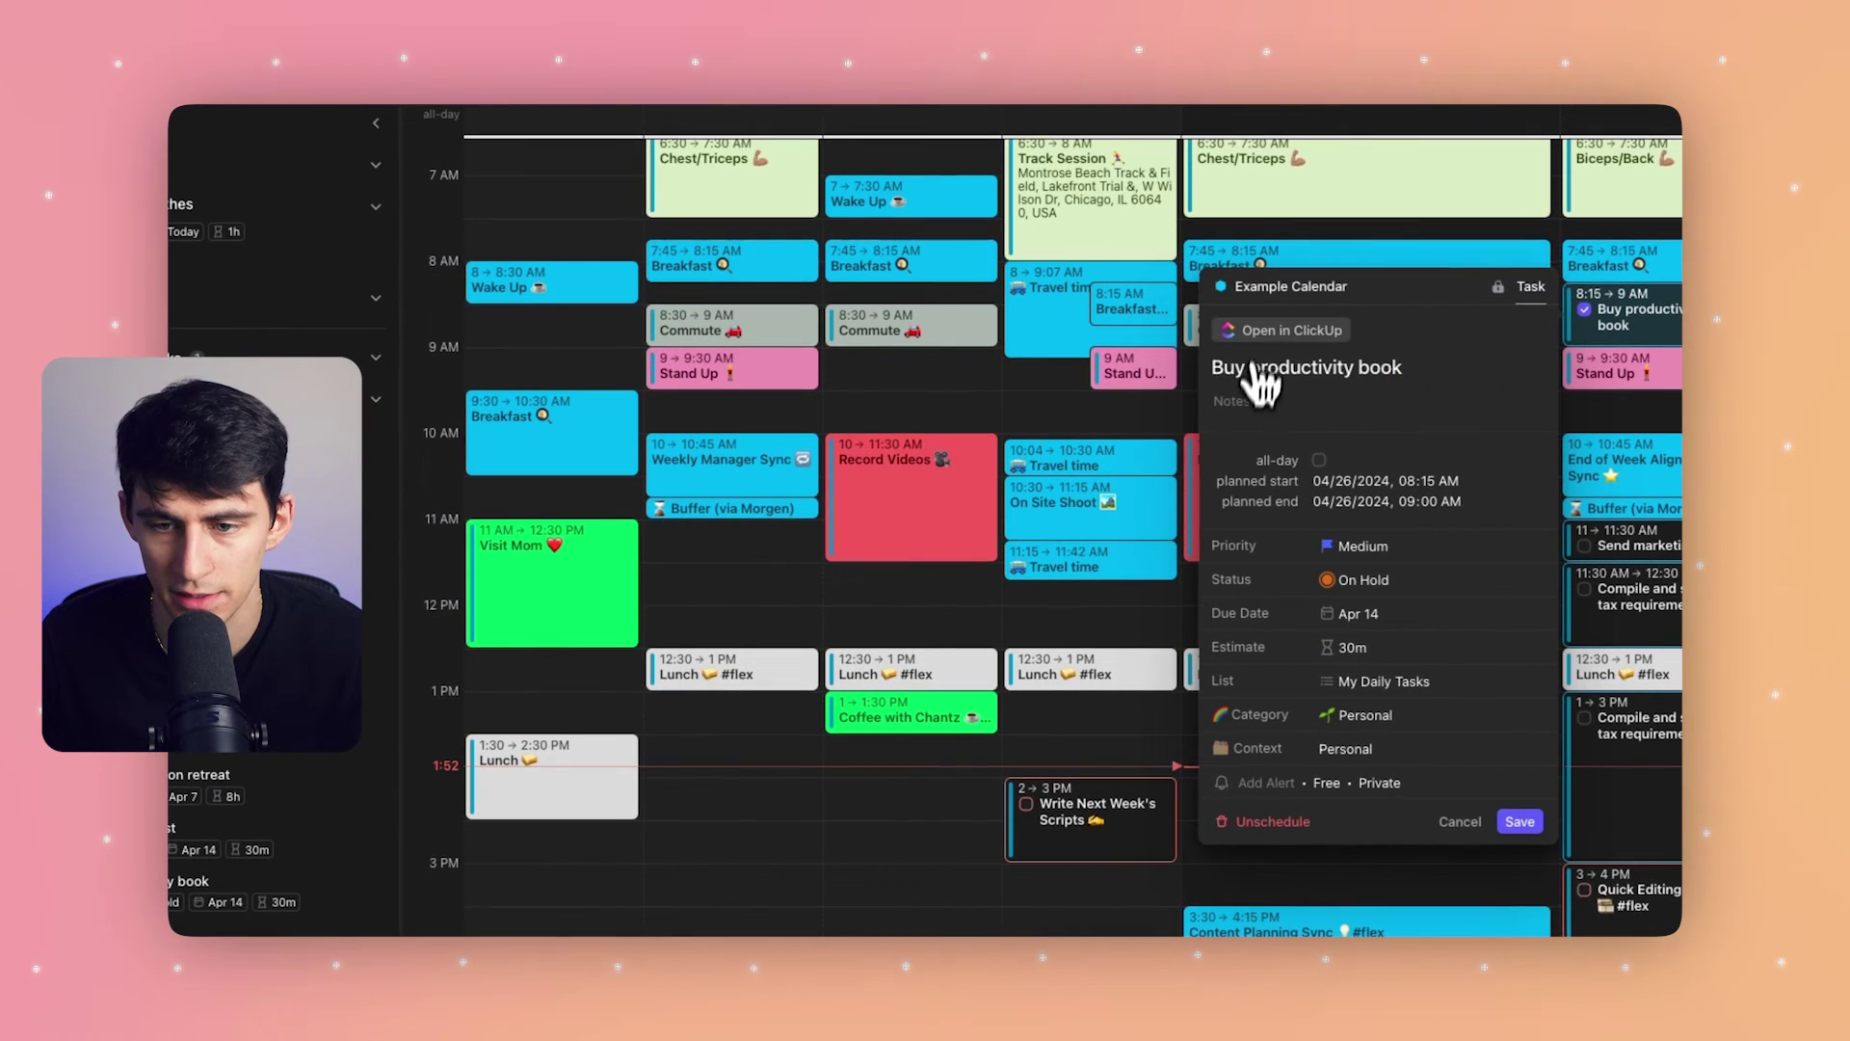
# Step: Open the 'Buy productivity book' task in ClickUp from its Morgen event popup
pyautogui.click(1113, 365)
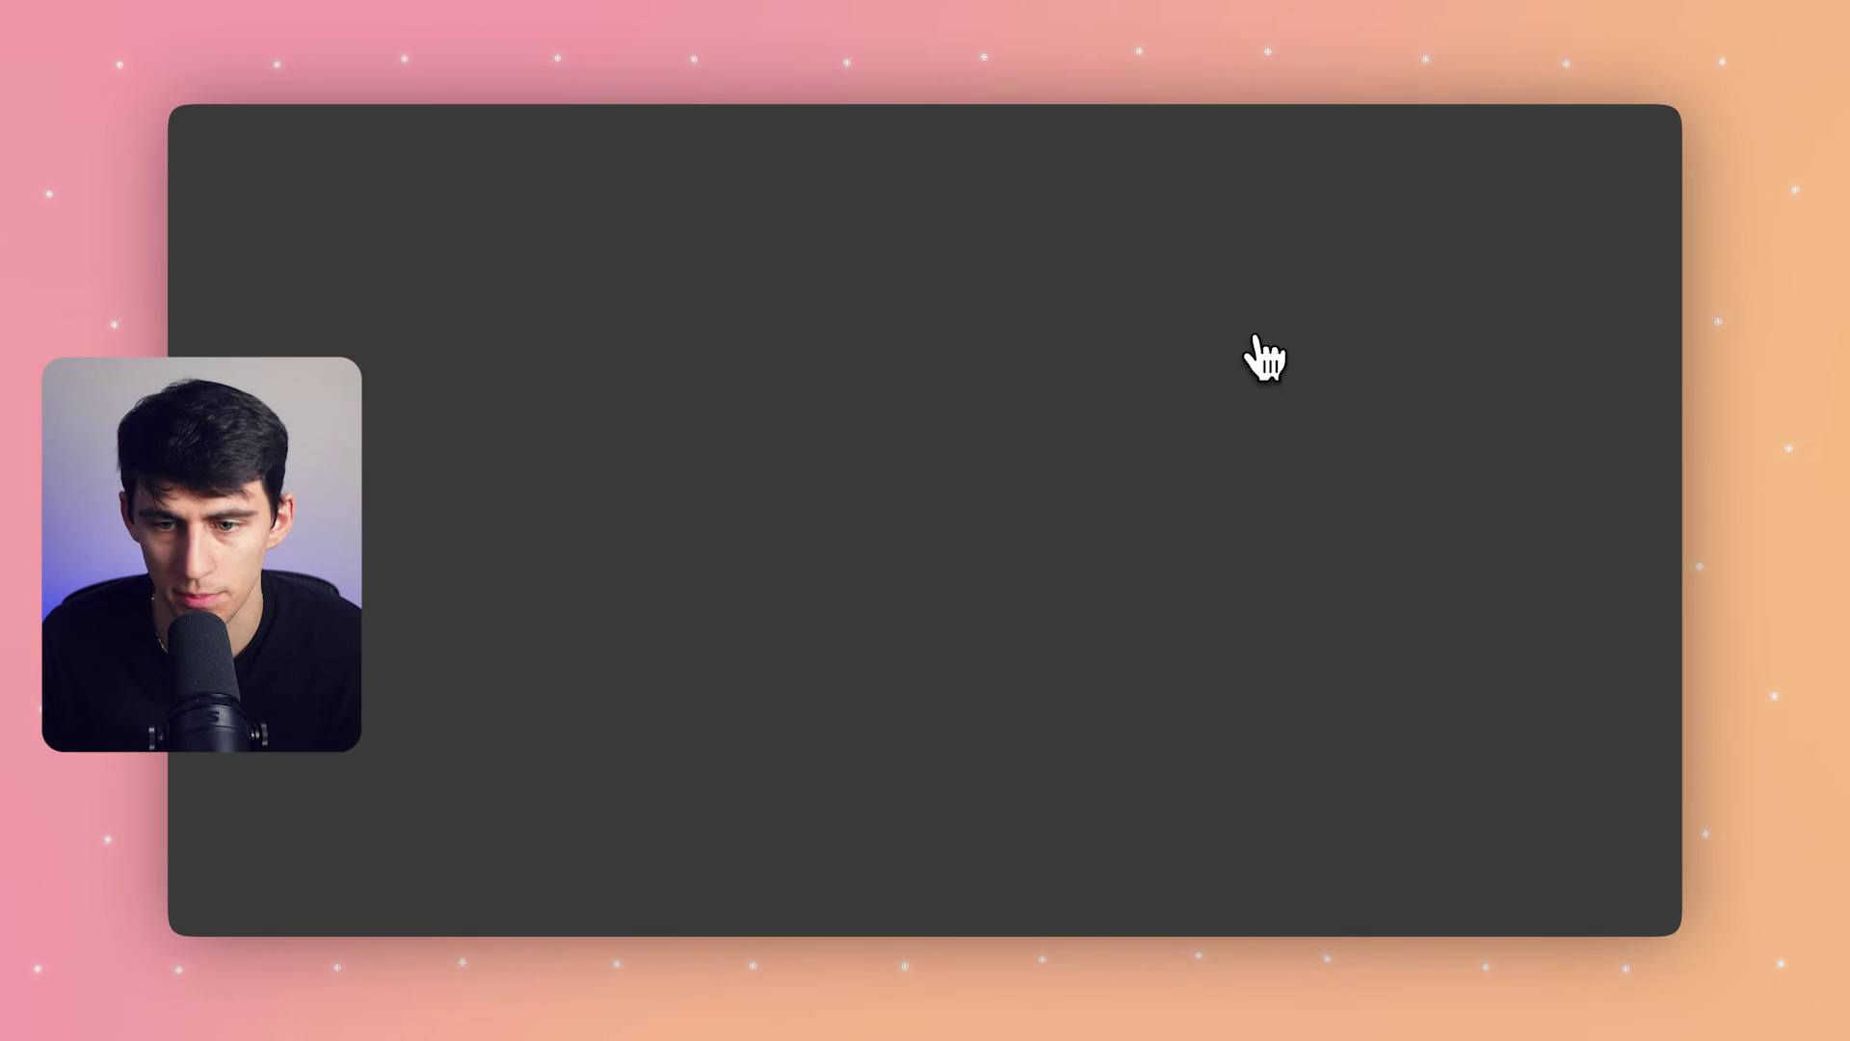